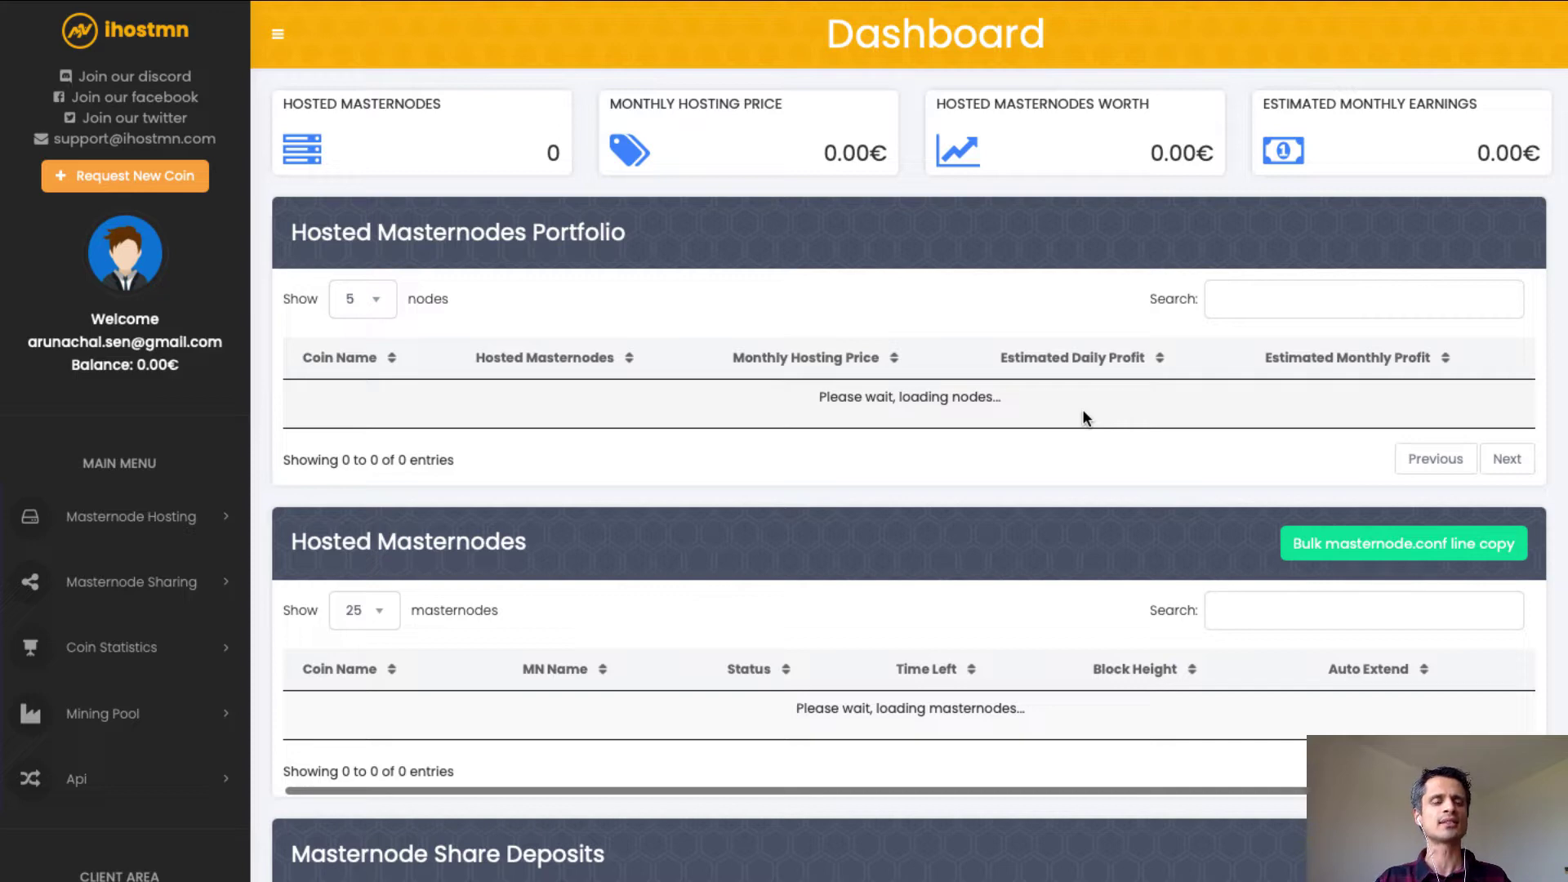
Scroll through the Masternode Share Deposits table, then switch to the terminal running masternodeTracking.py.
scroll(1084, 416, down, 4)
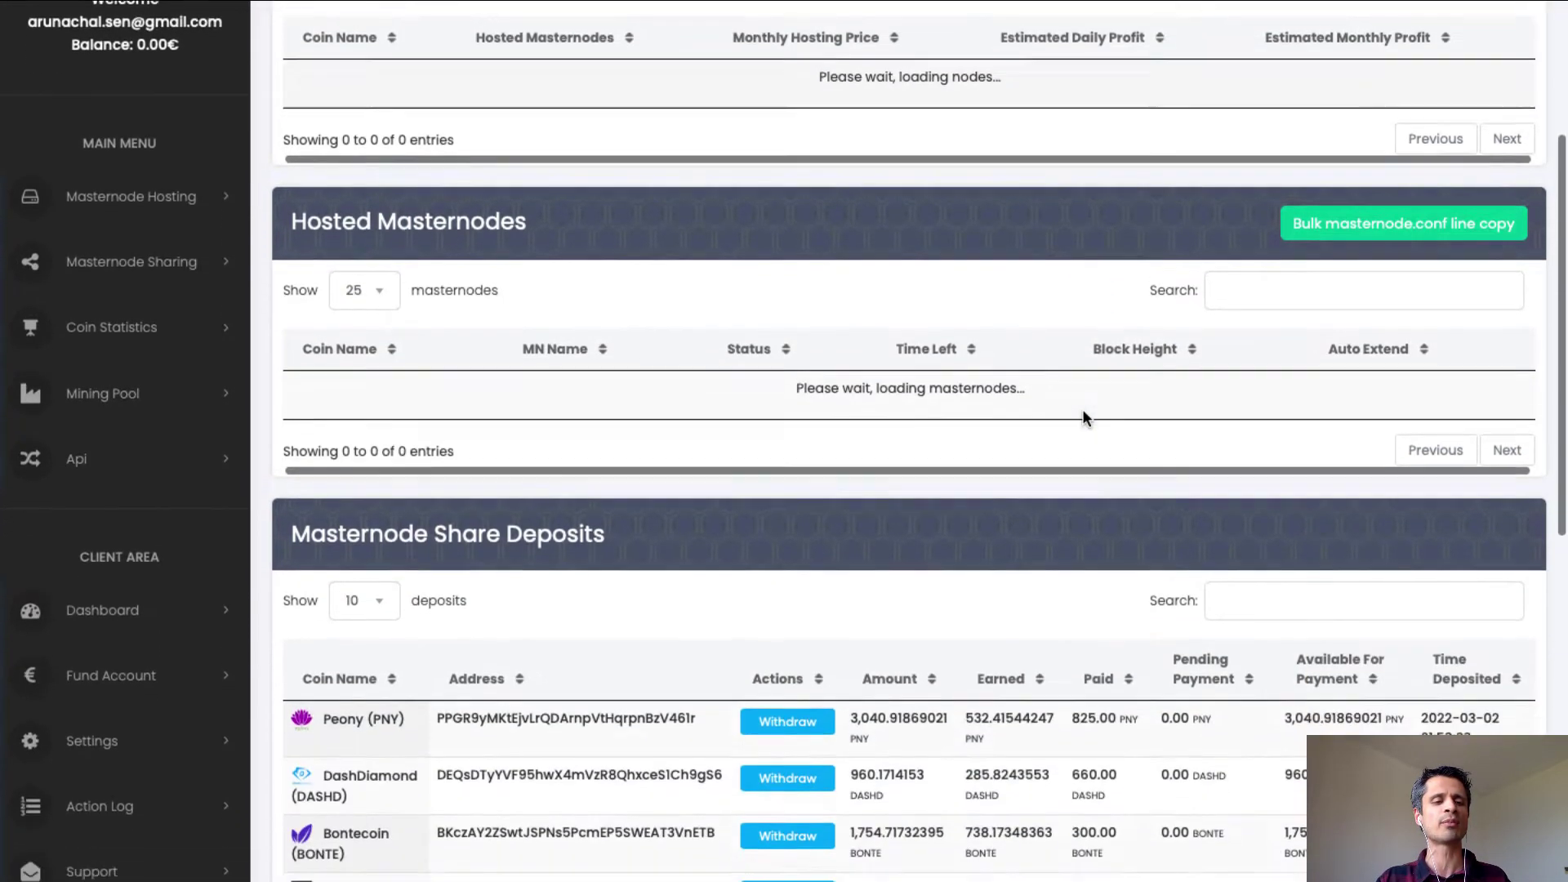
scroll(1083, 412, down, 6)
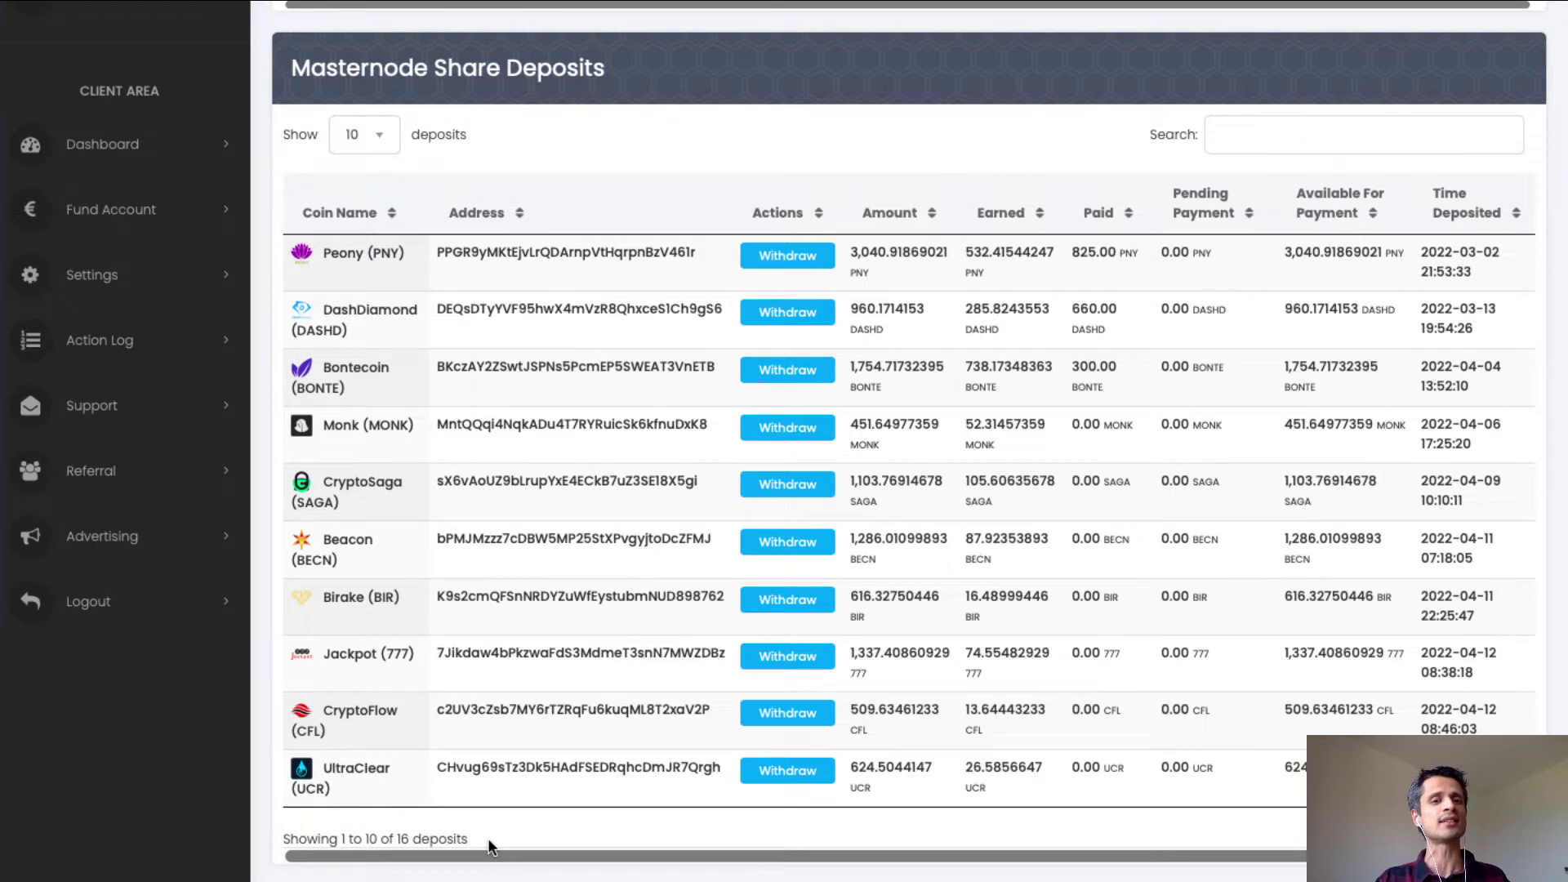
key(super+Tab)
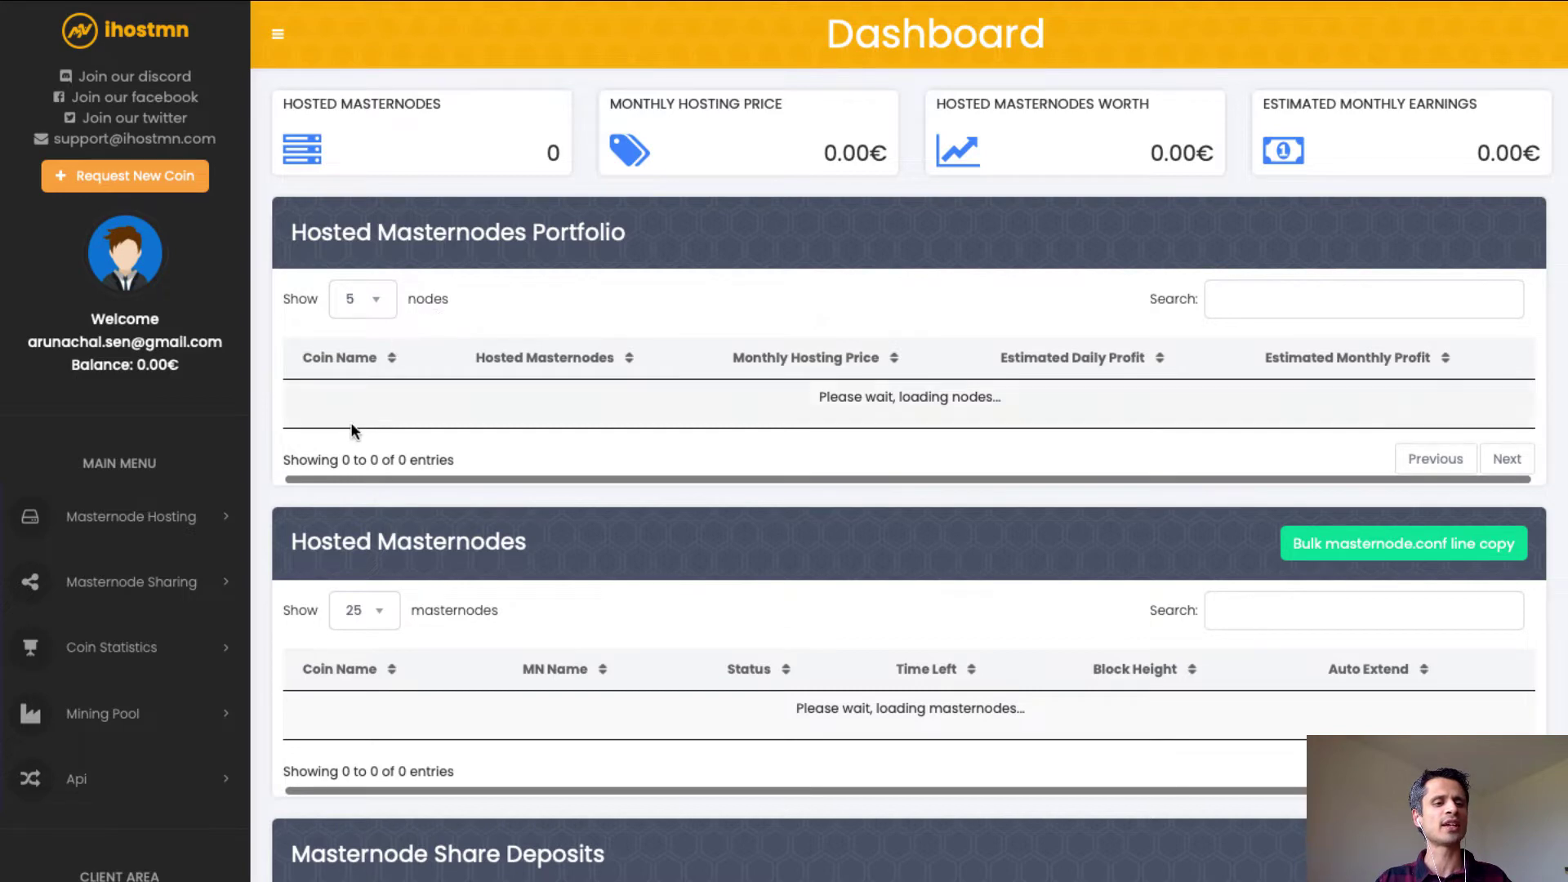
Browse the Masternode Sharing coin cards and open the Sapphire (SAPP) share page.
click(141, 589)
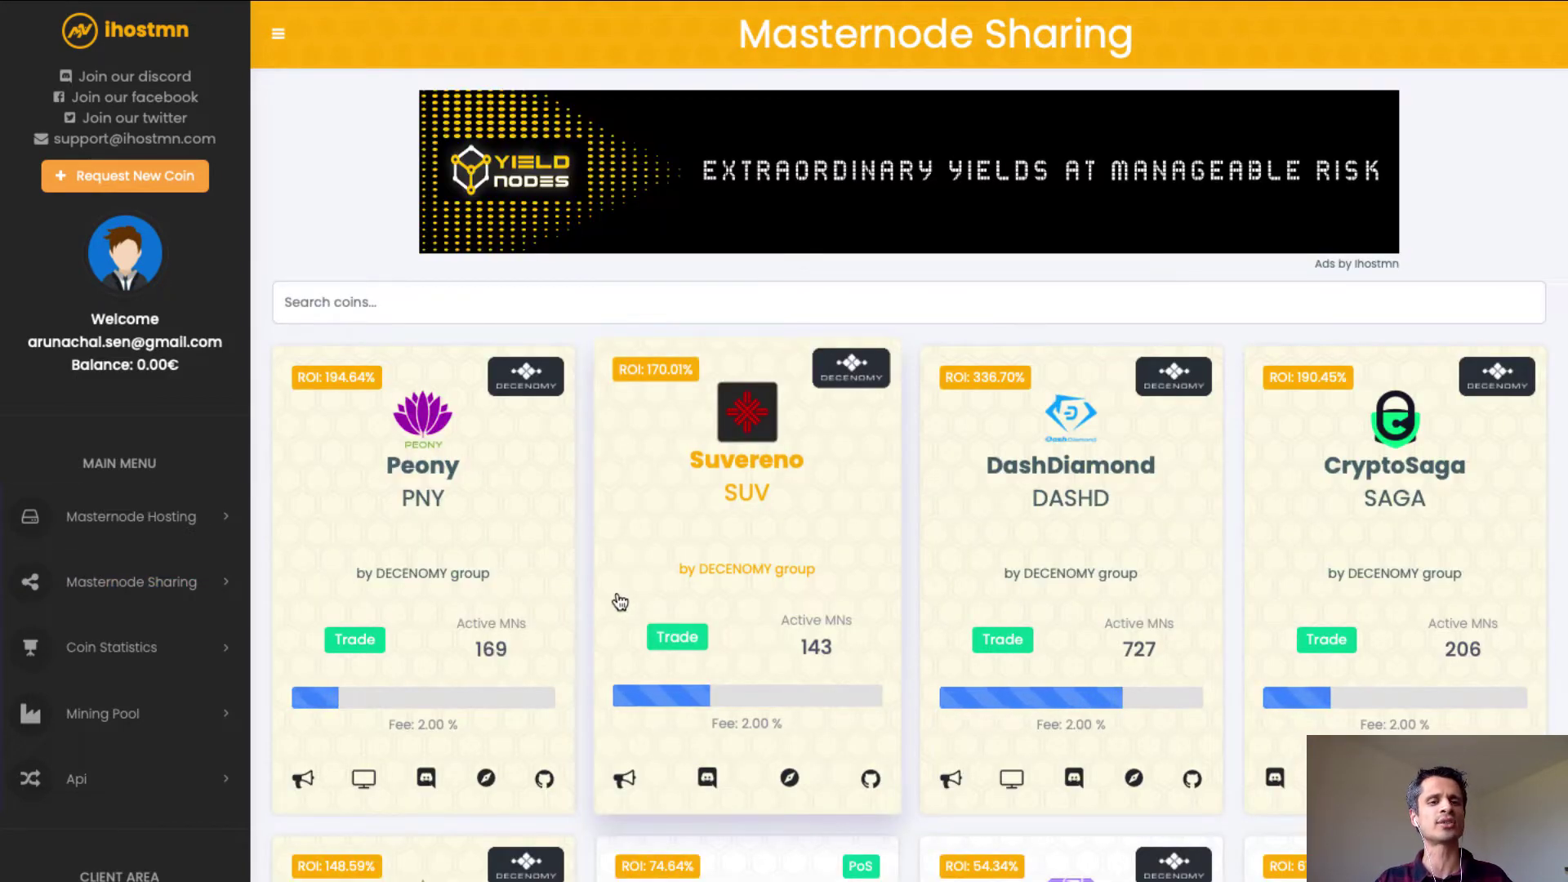
scroll(1184, 519, down, 1)
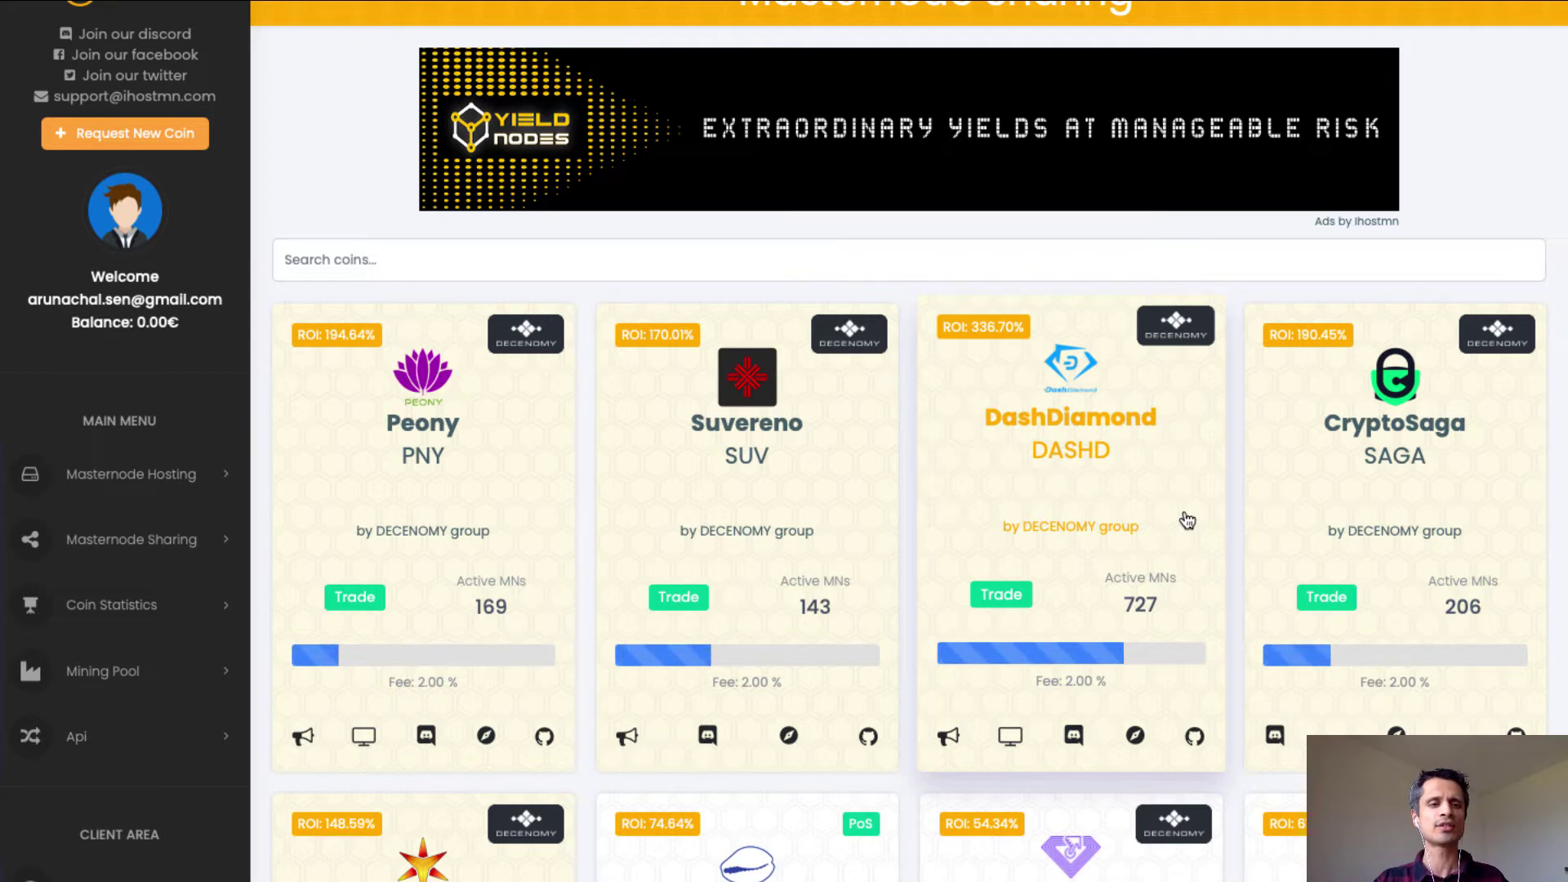
scroll(1059, 695, down, 3)
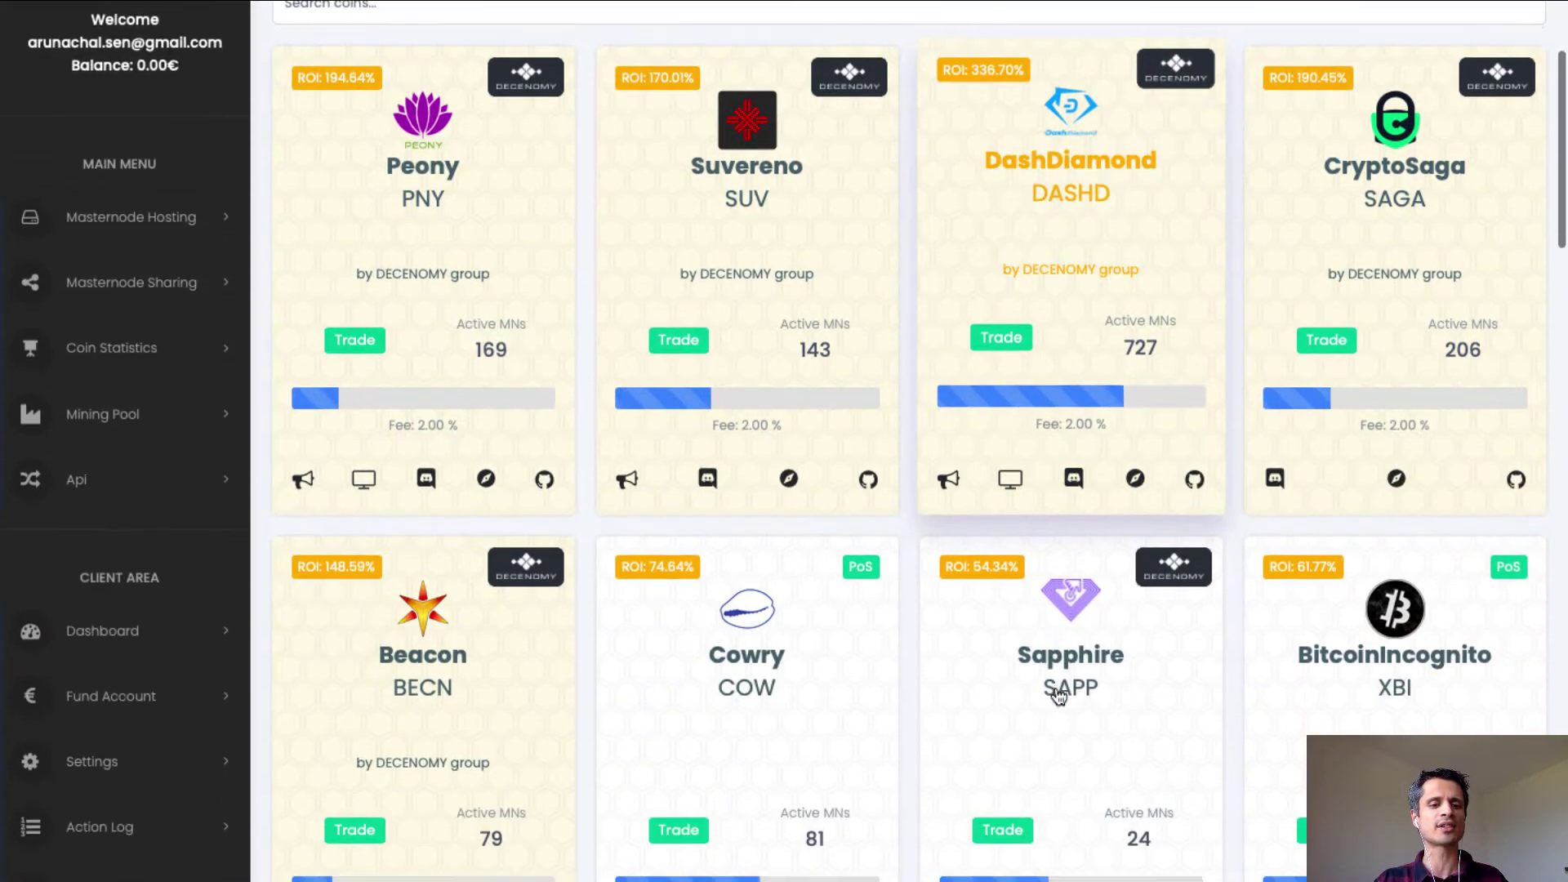
scroll(1058, 695, down, 1)
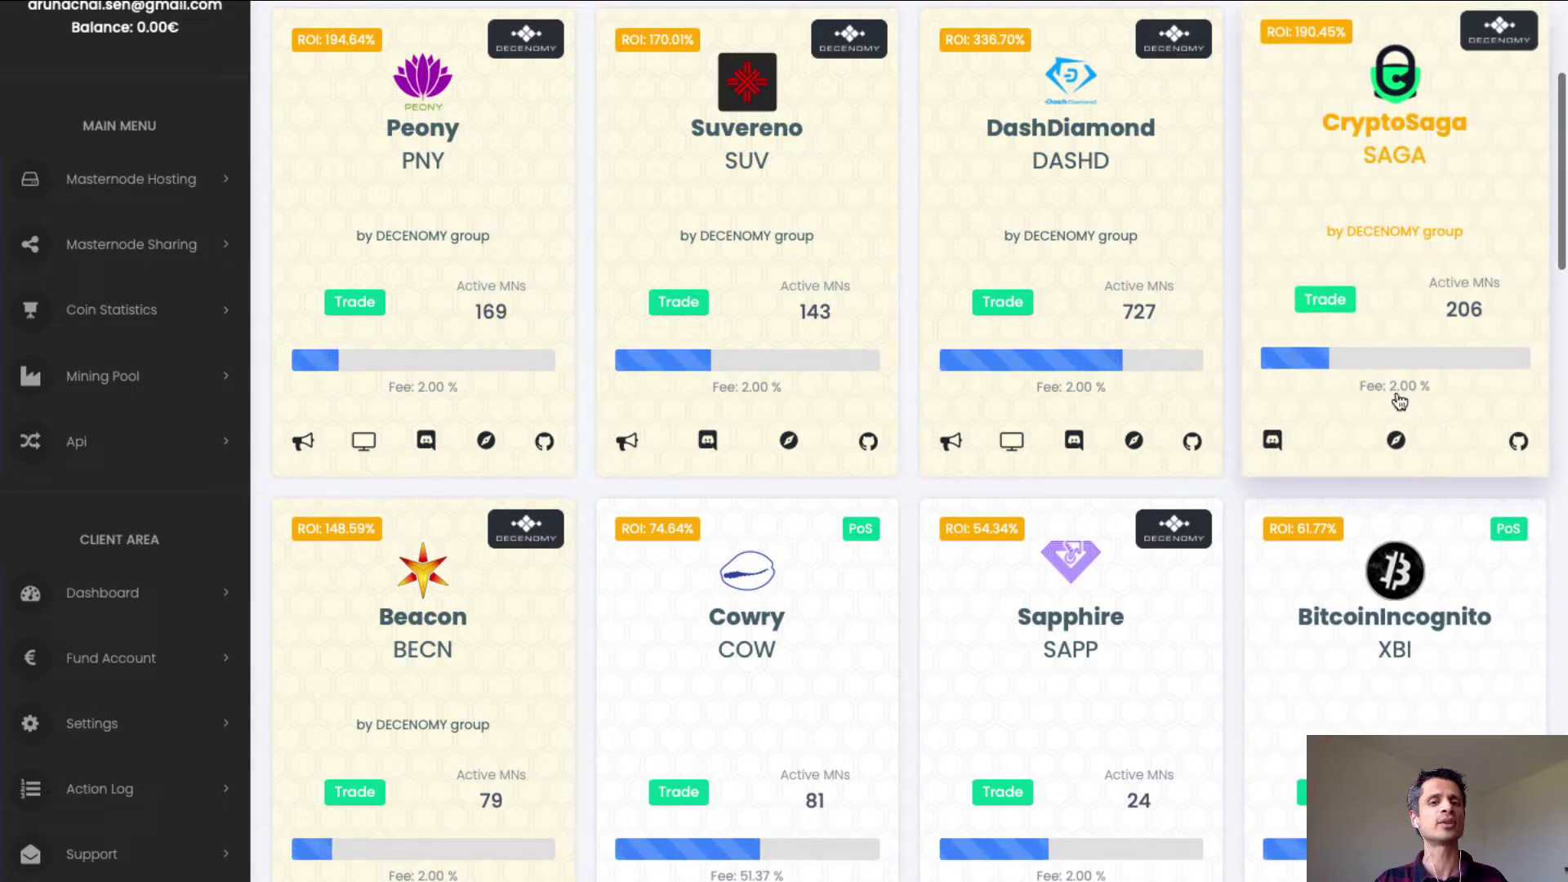
scroll(518, 571, down, 1)
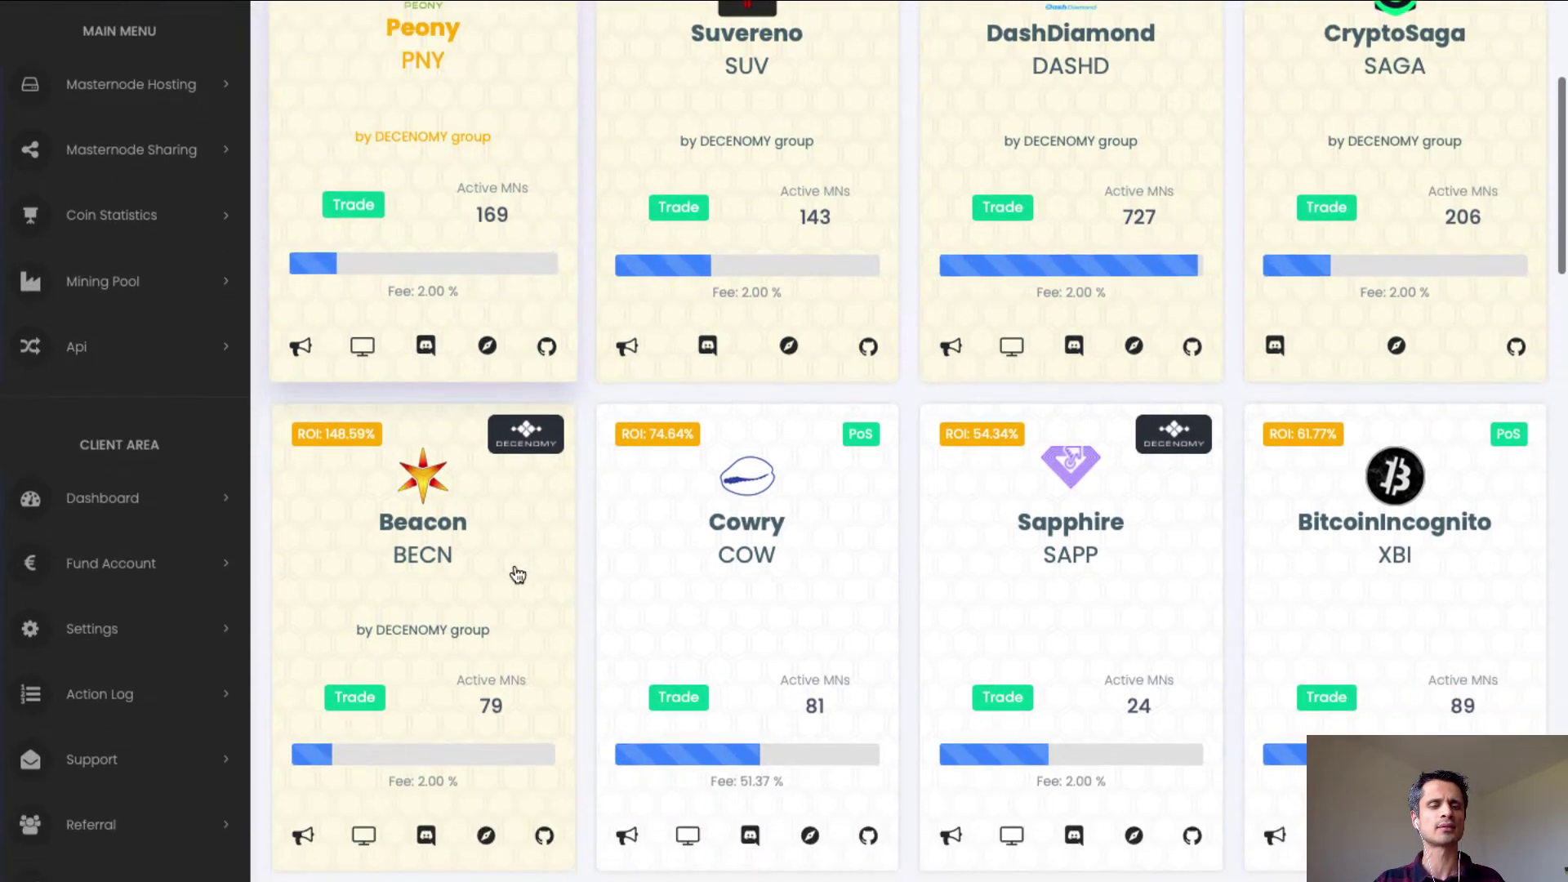
scroll(518, 575, down, 1)
scroll(518, 575, up, 1)
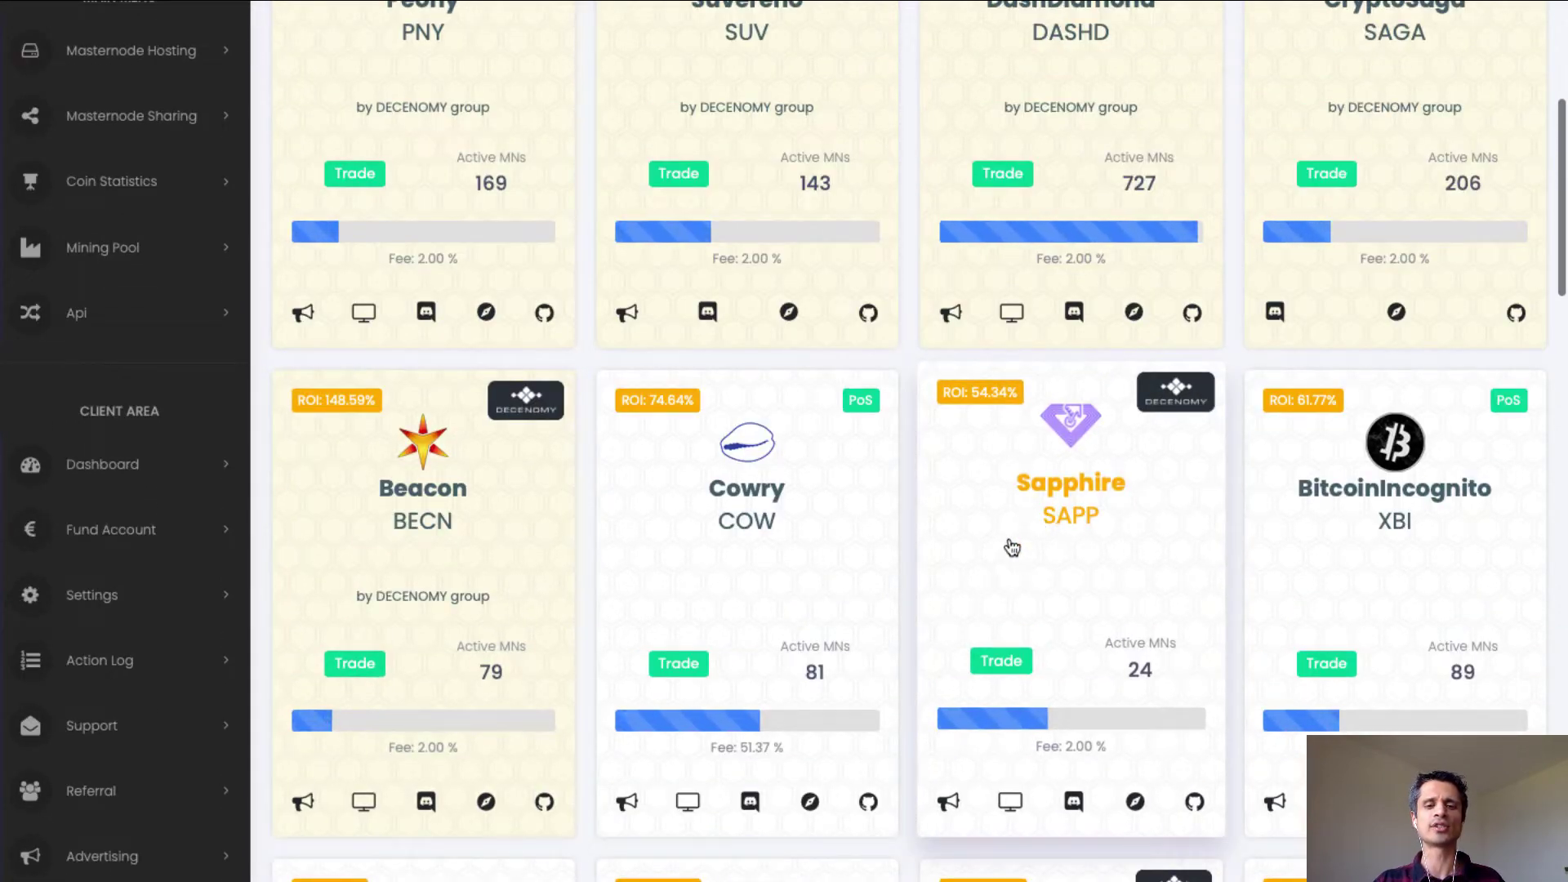
click(1051, 513)
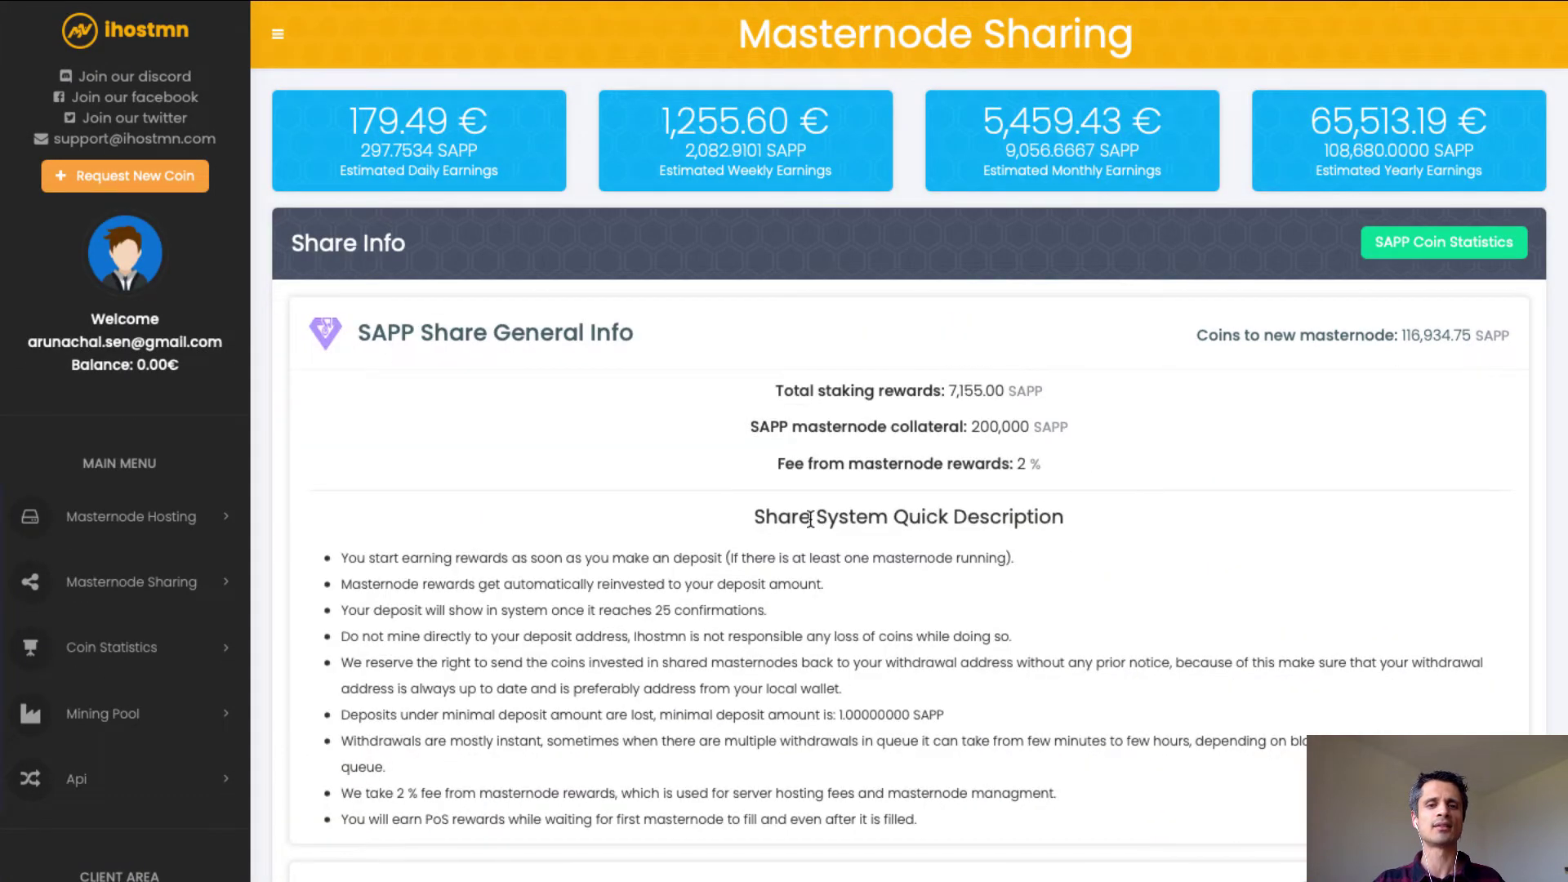
Open the SAPP Coin Statistics page showing 54.34% ROI and 2454 masternodes.
click(1442, 246)
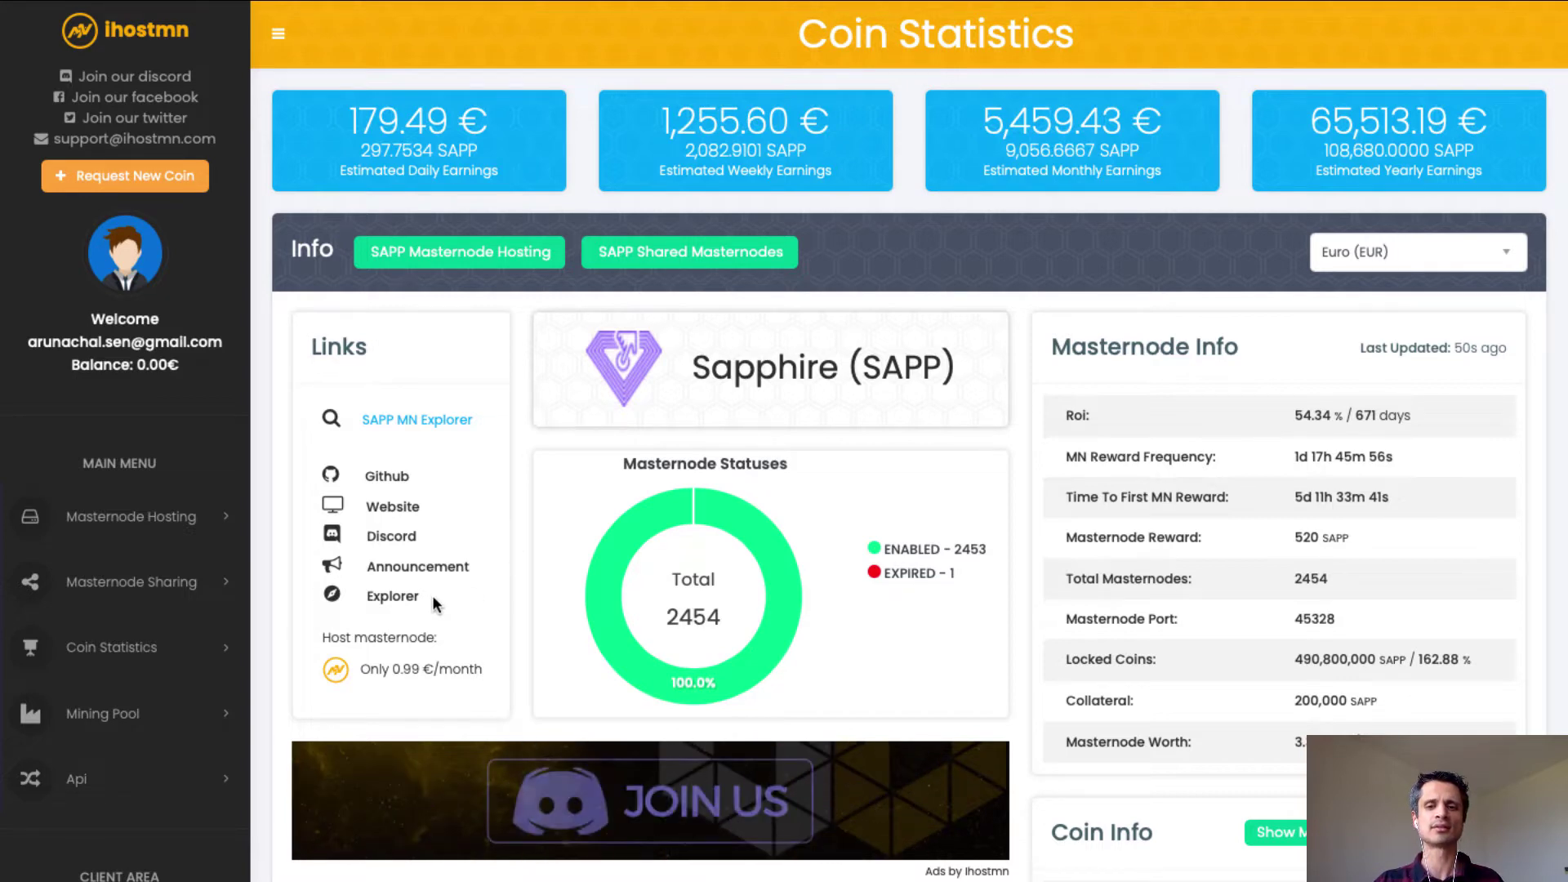
Add Masternodes, Yearly Roi, Daily Earnings and Marketcap series to the SAPP chart, then view CoinGecko's Sapphire page.
scroll(432, 595, down, 5)
scroll(433, 596, down, 2)
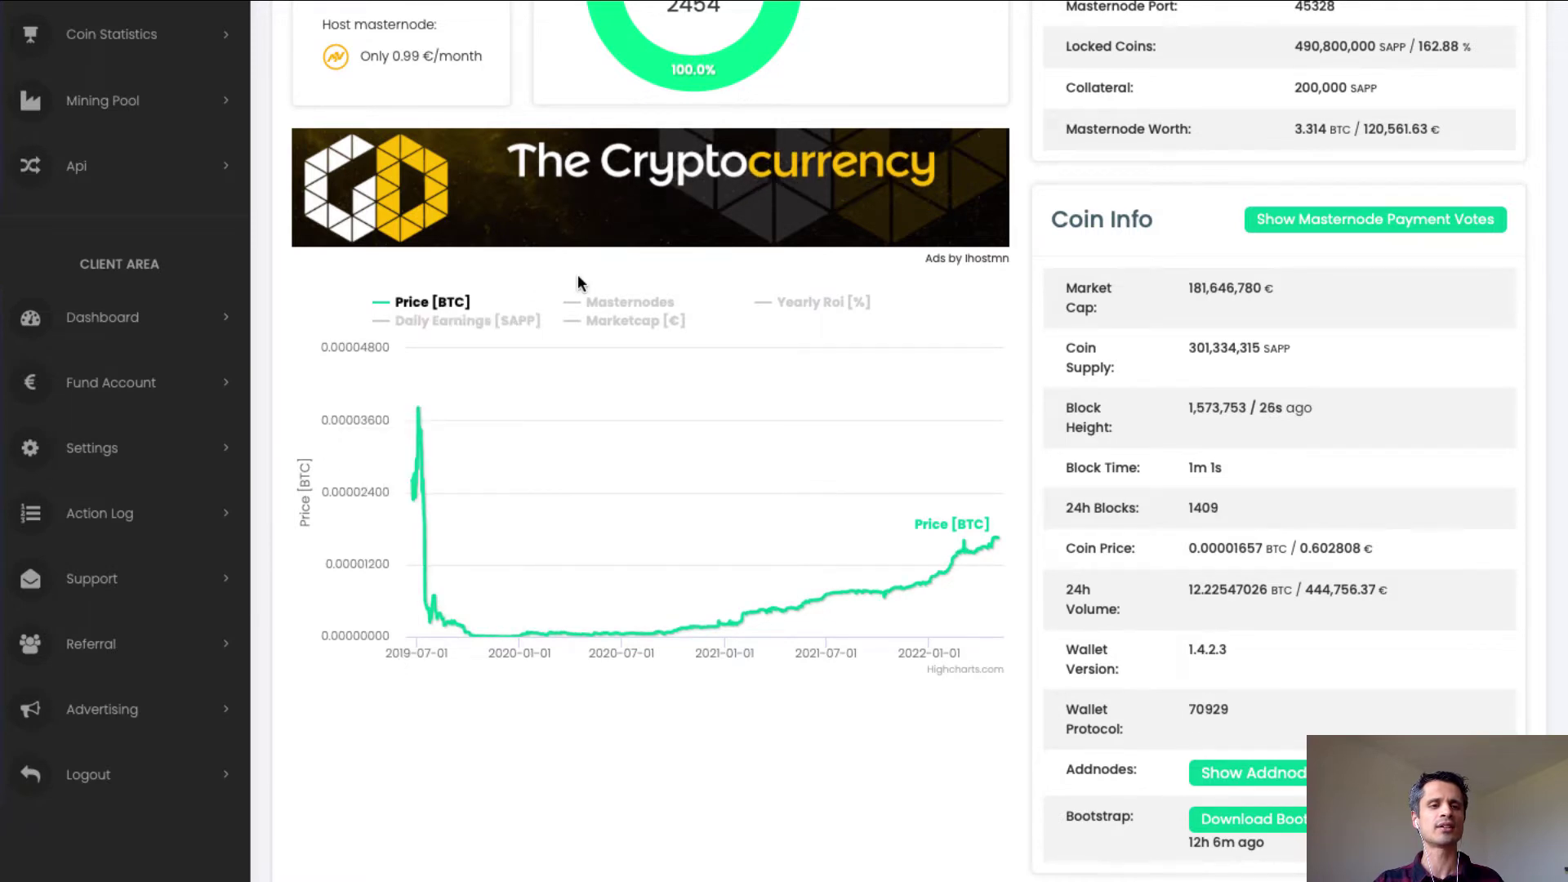
click(614, 303)
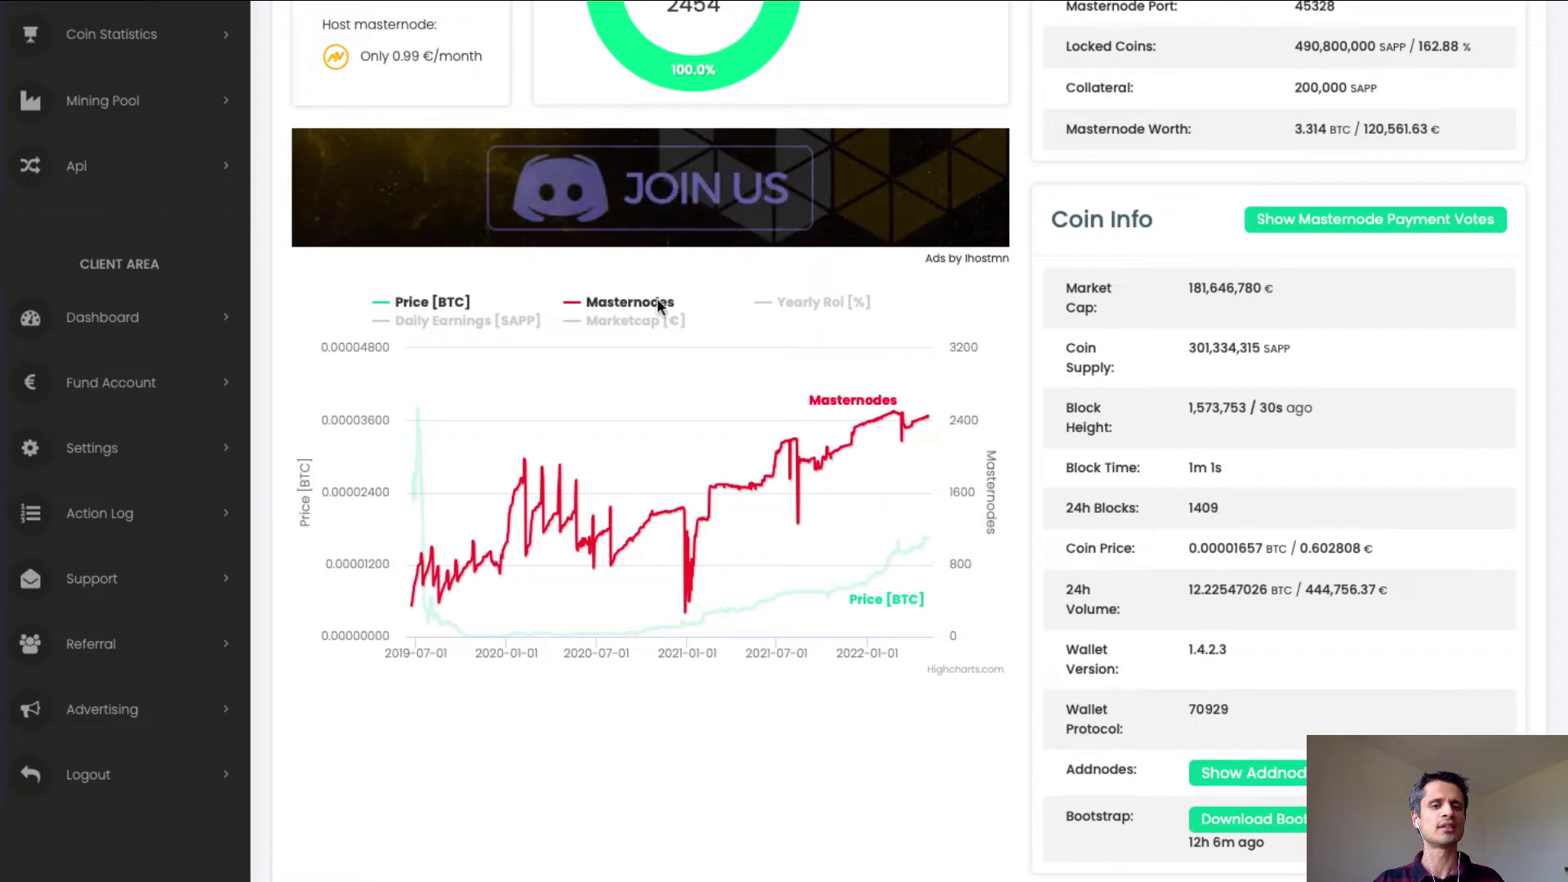
click(811, 304)
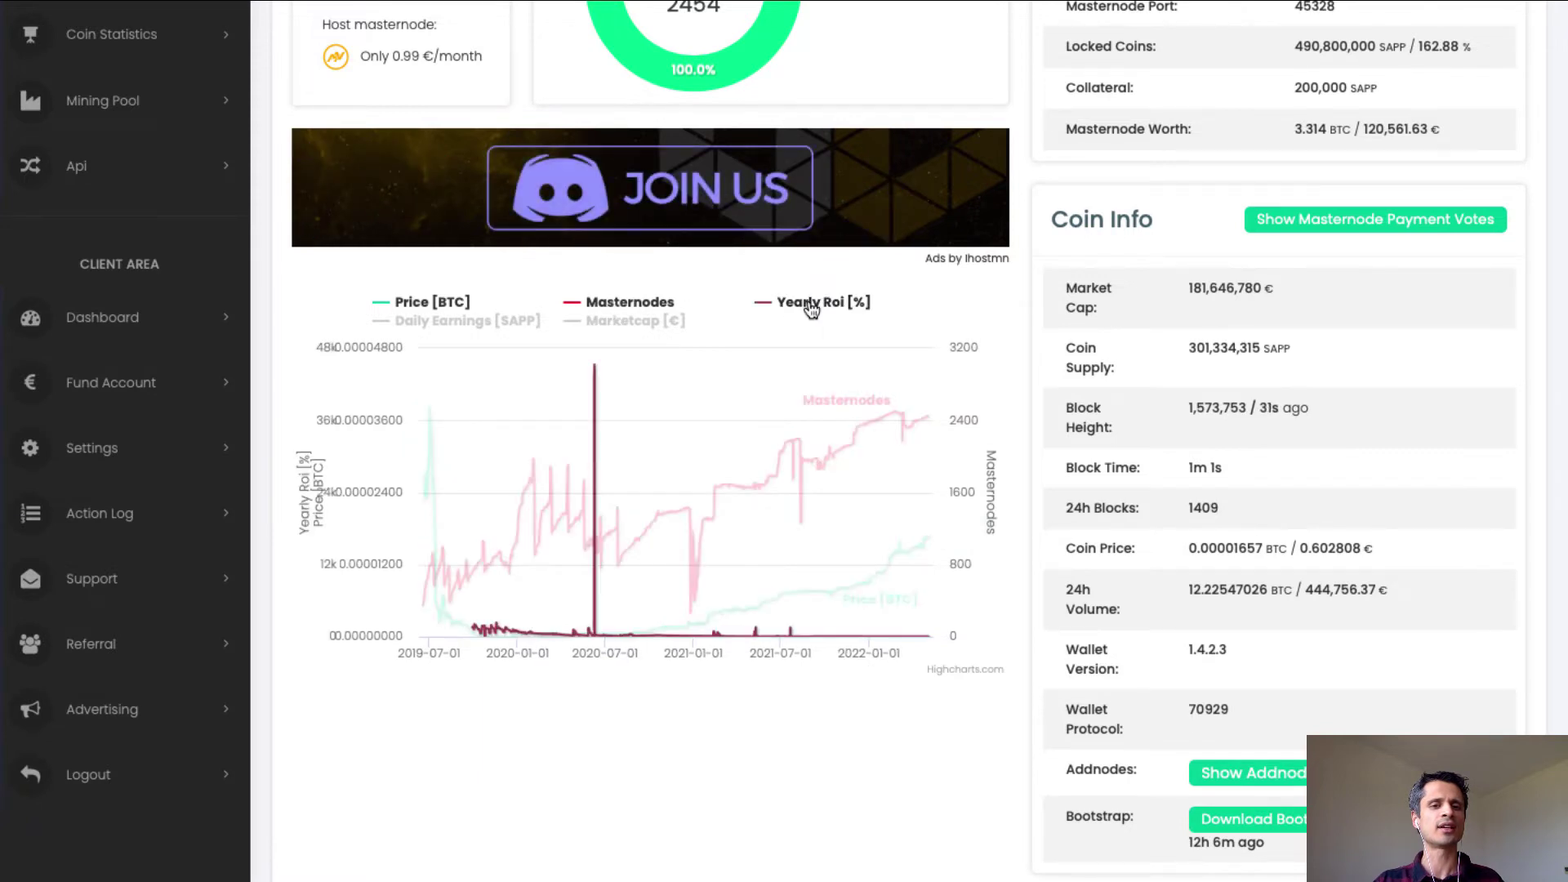
click(444, 331)
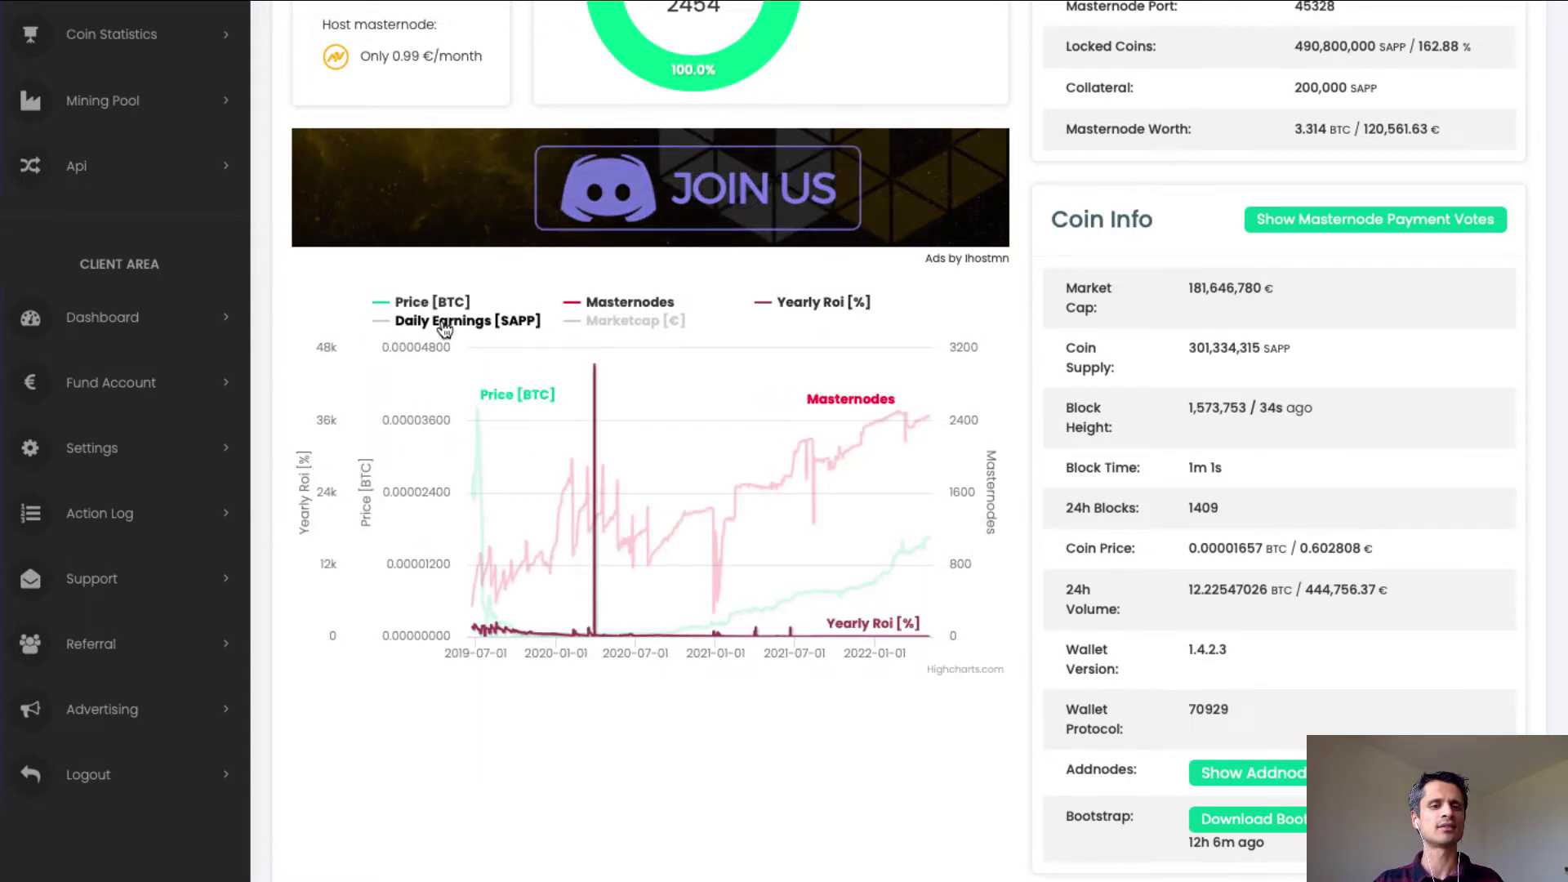
click(618, 323)
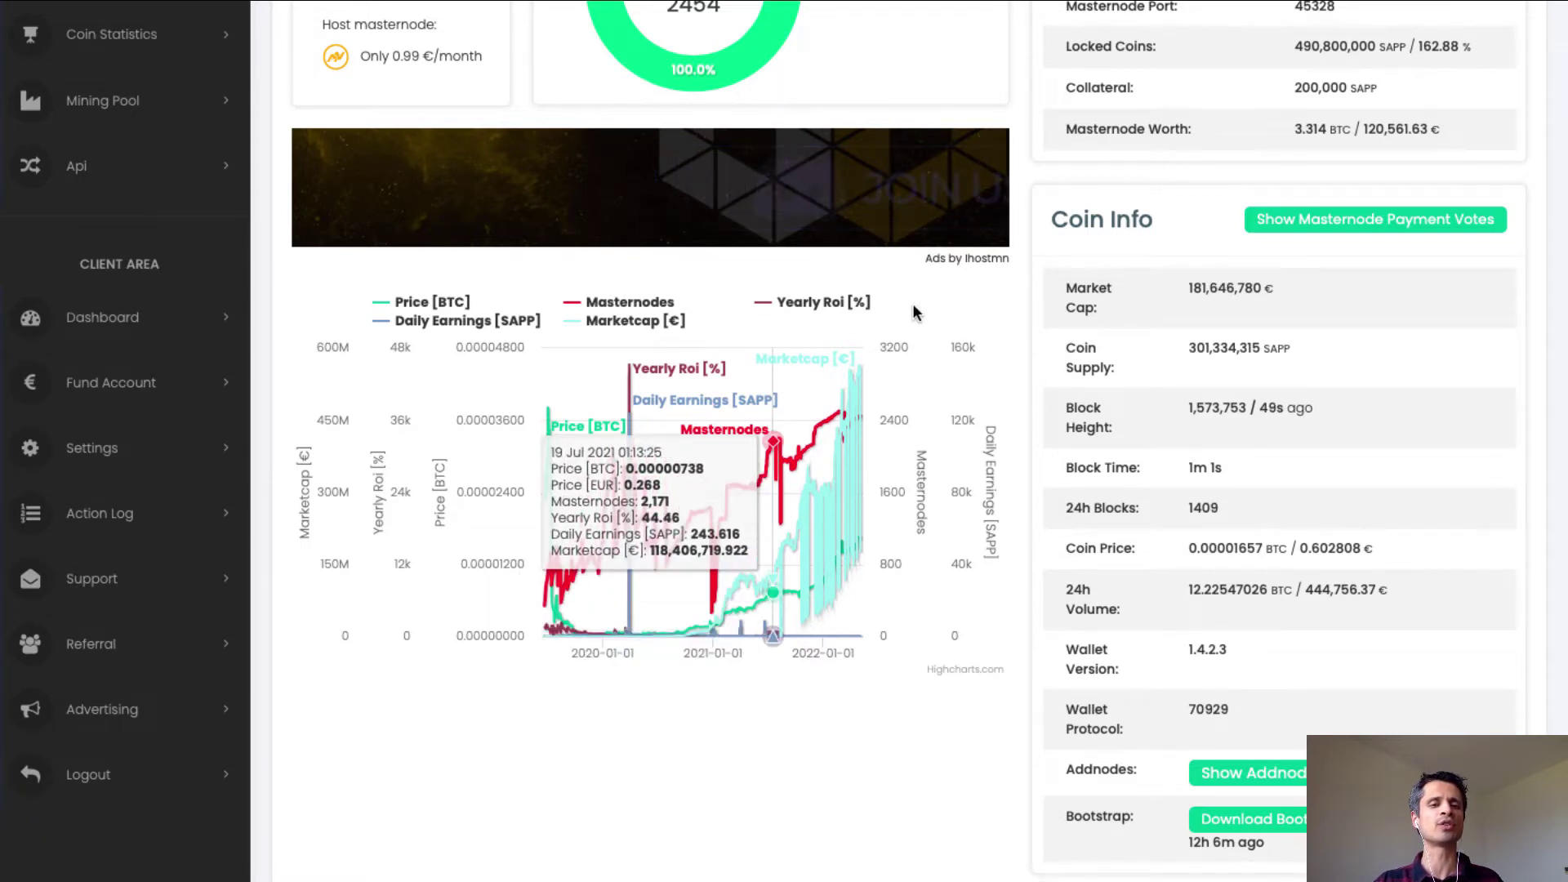
key(ctrl+Tab)
scroll(1013, 358, up, 10)
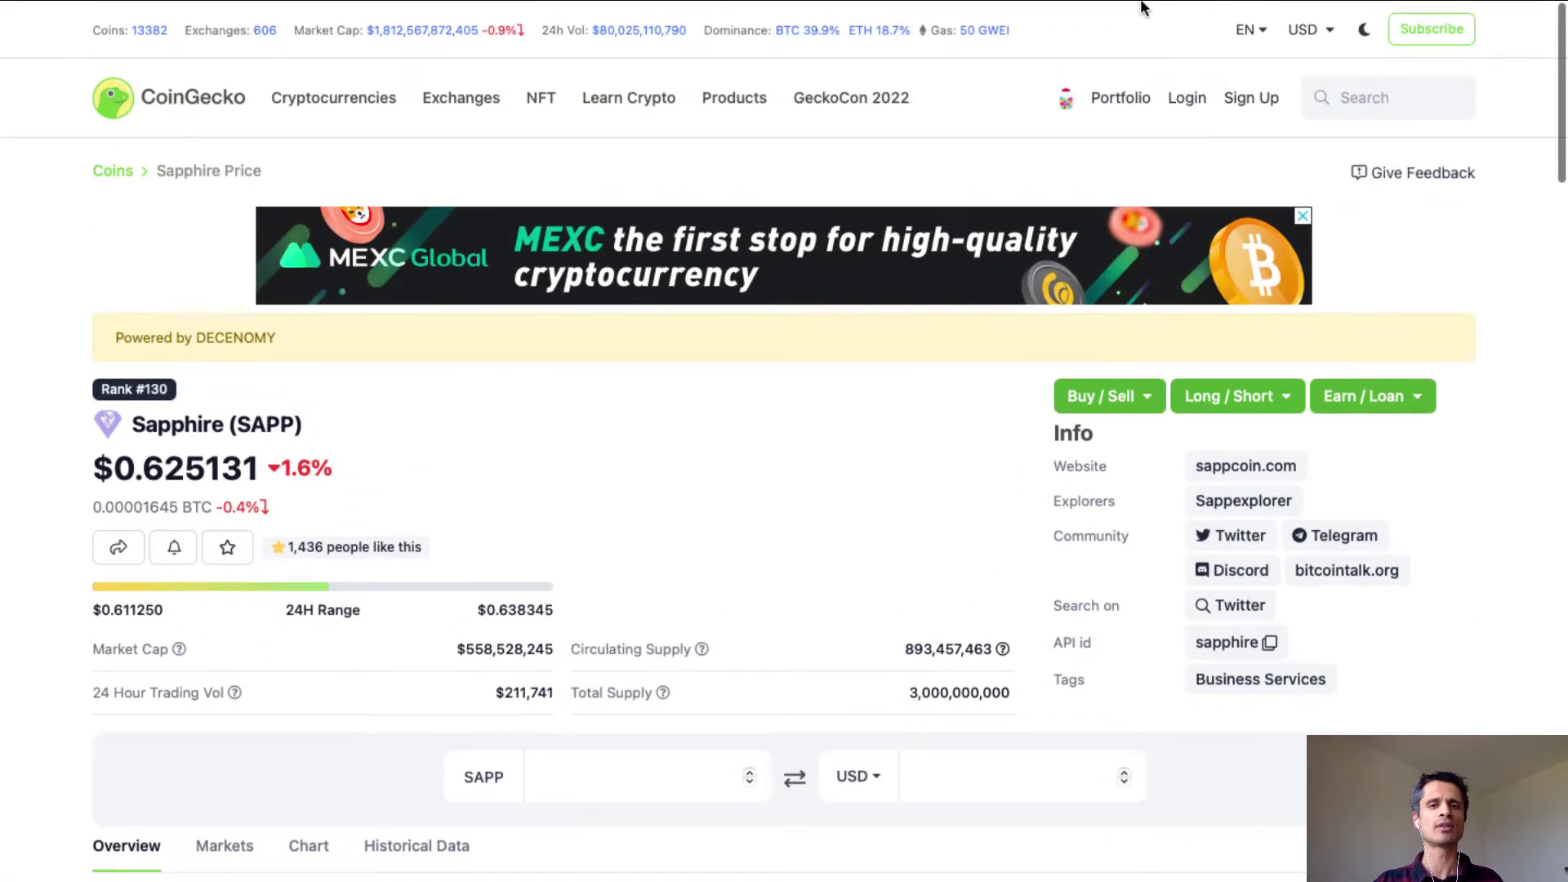
Check Sapphire's $0.6337 price and all-time USD chart on CoinMarketCap.
mouse_move(1153, 7)
click(1185, 98)
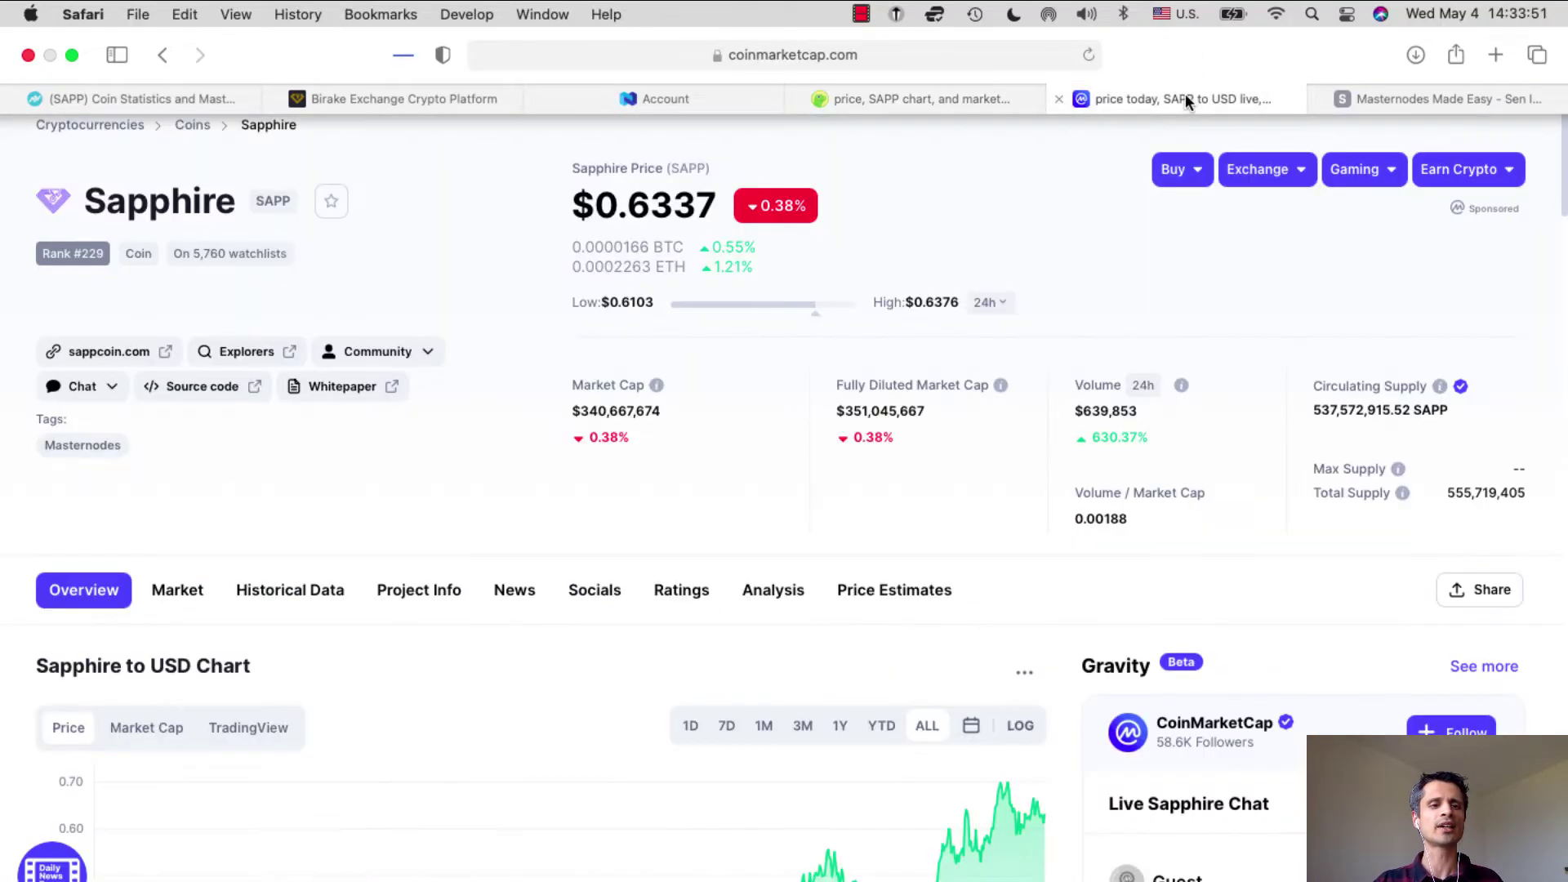
scroll(1111, 282, down, 6)
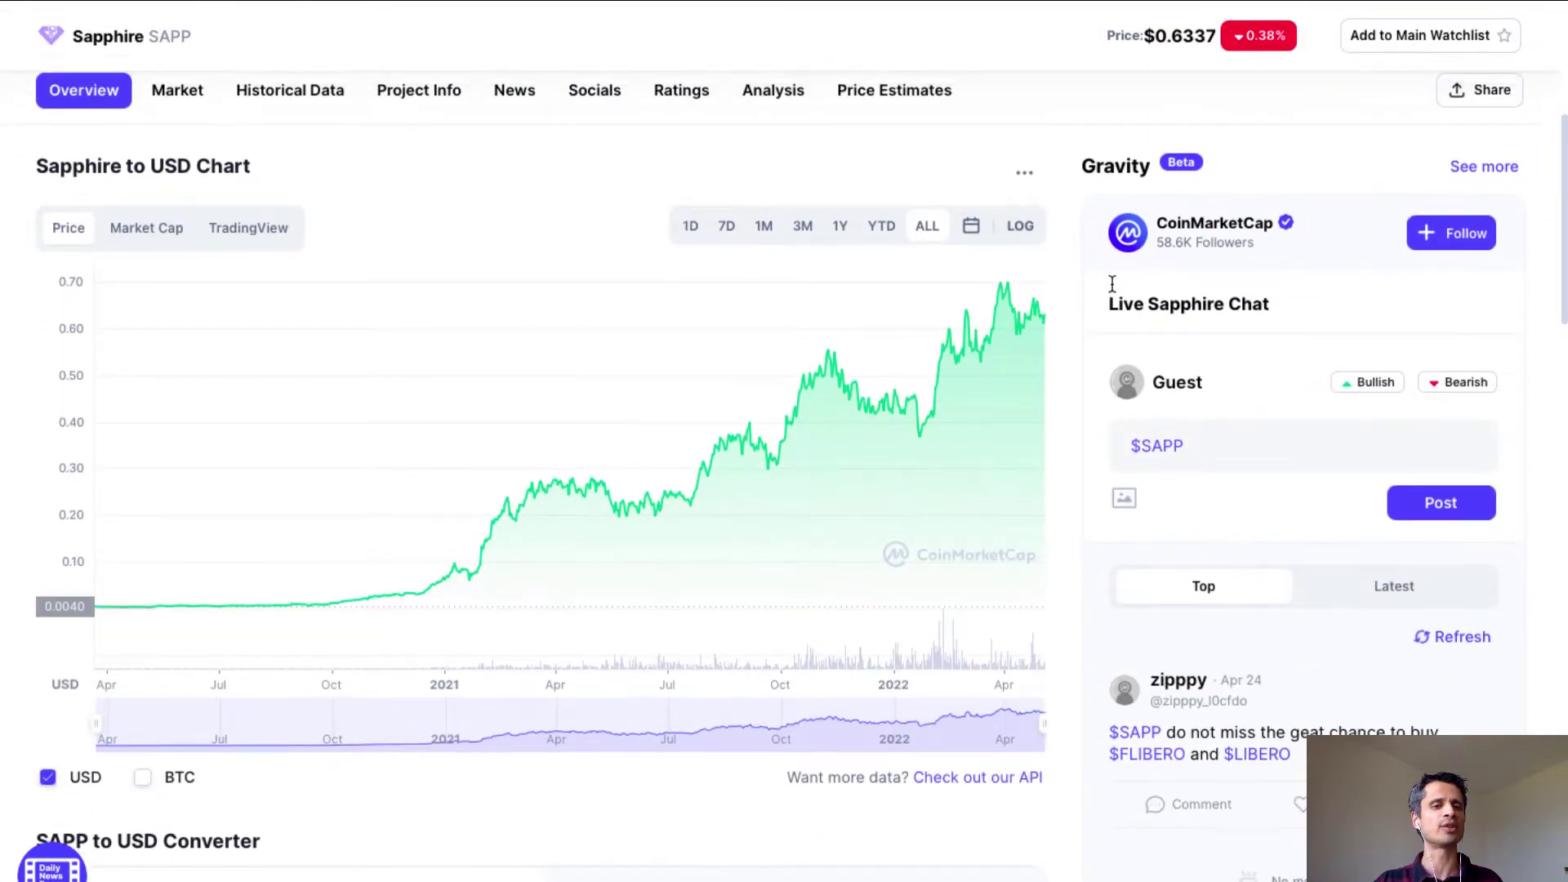
scroll(1113, 283, up, 6)
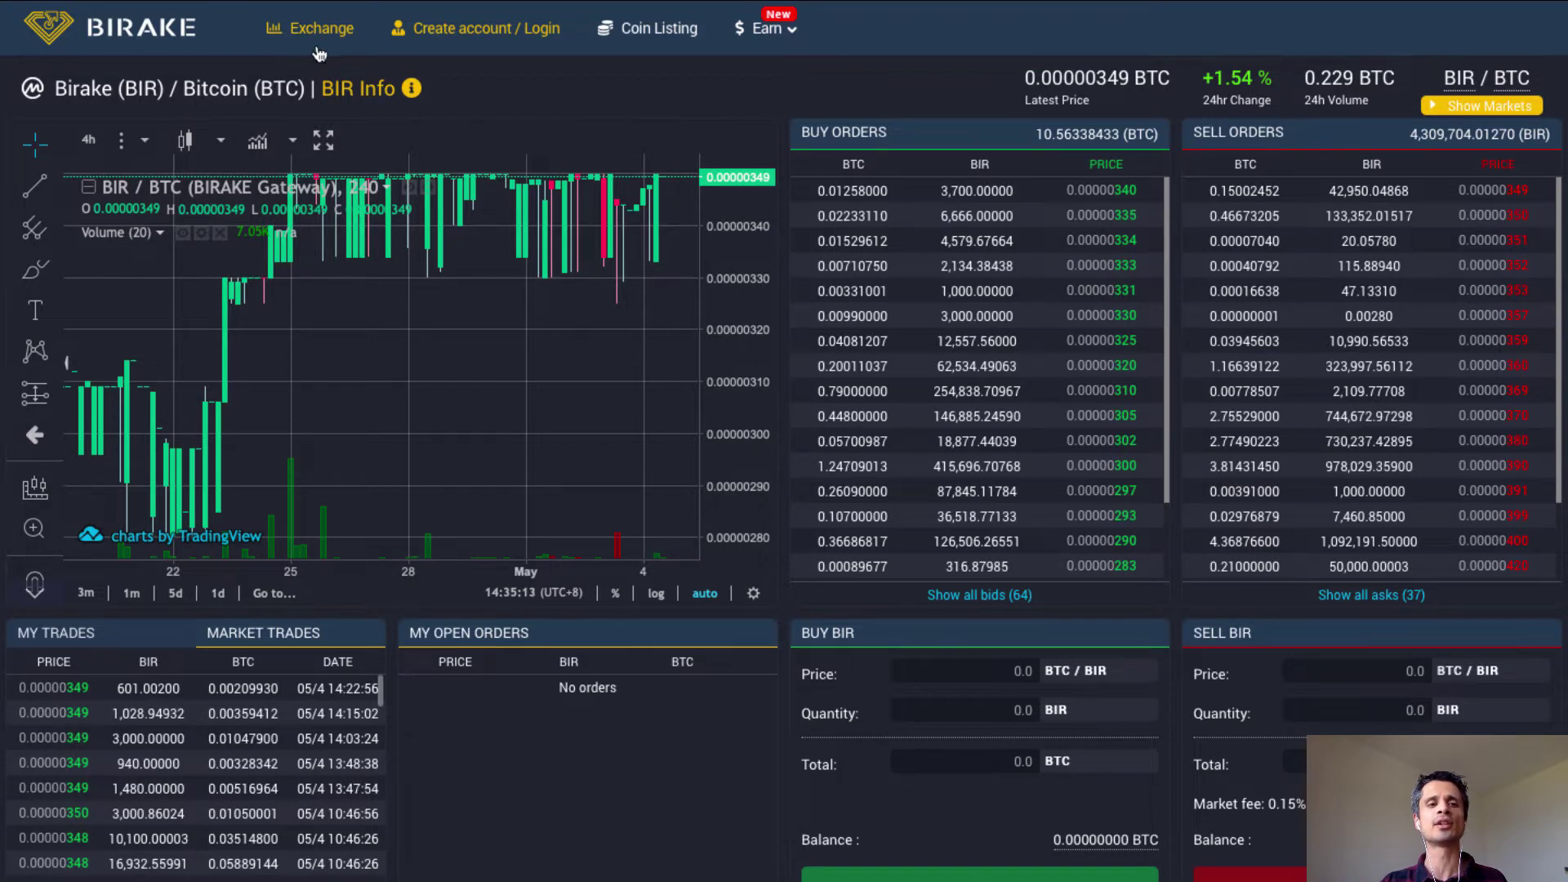
Sign in to Birake through the Create account / Login form.
click(452, 31)
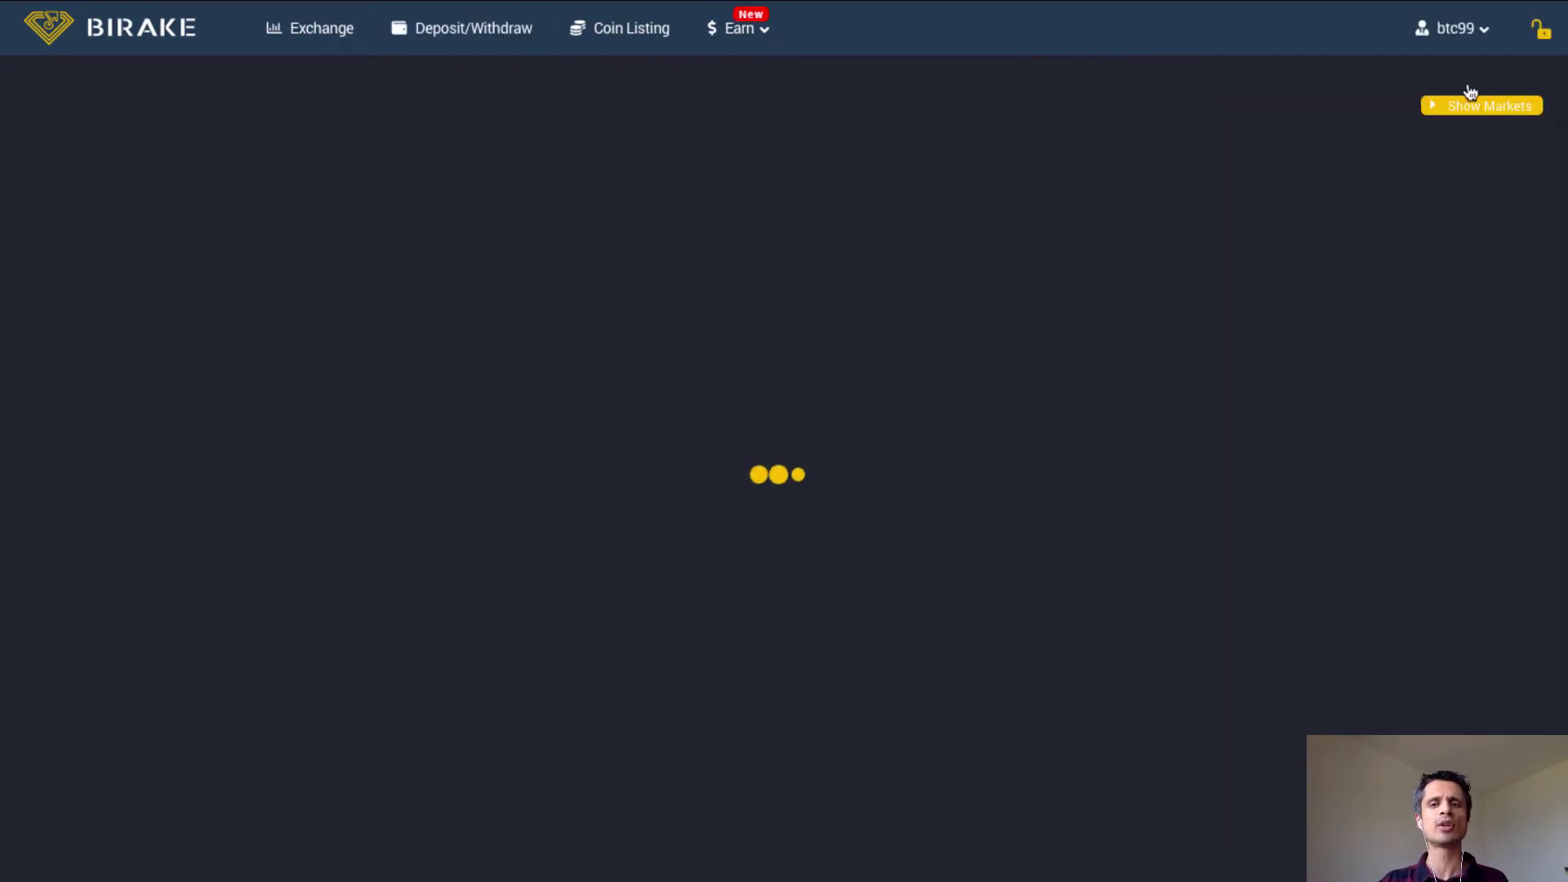
Confirm the account's identity is verified, then go to Birake's Deposit & Withdraw page.
click(1462, 28)
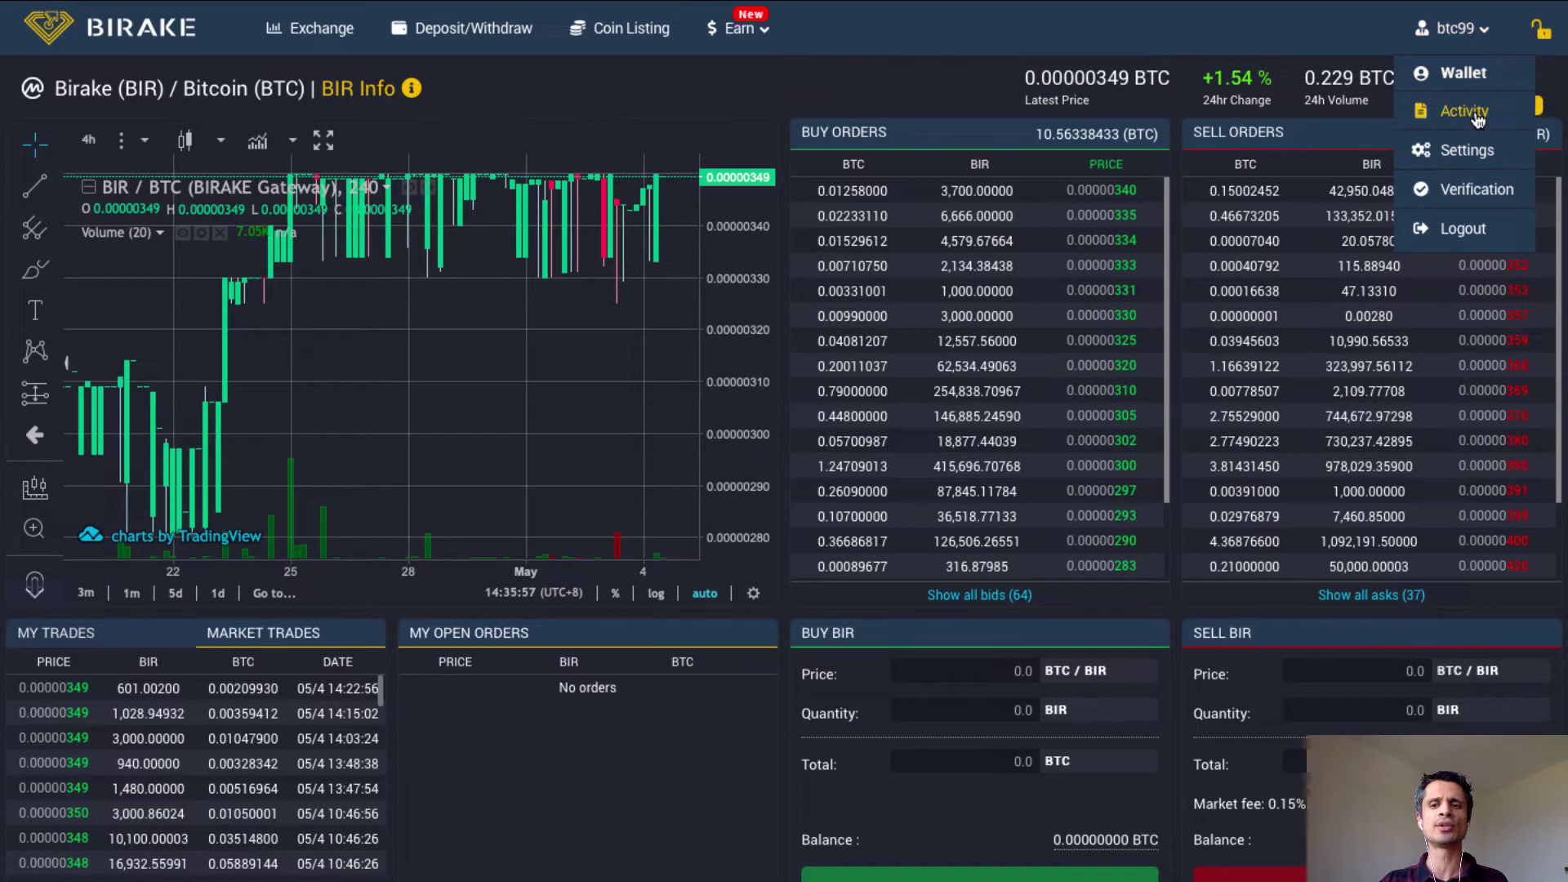
click(1474, 199)
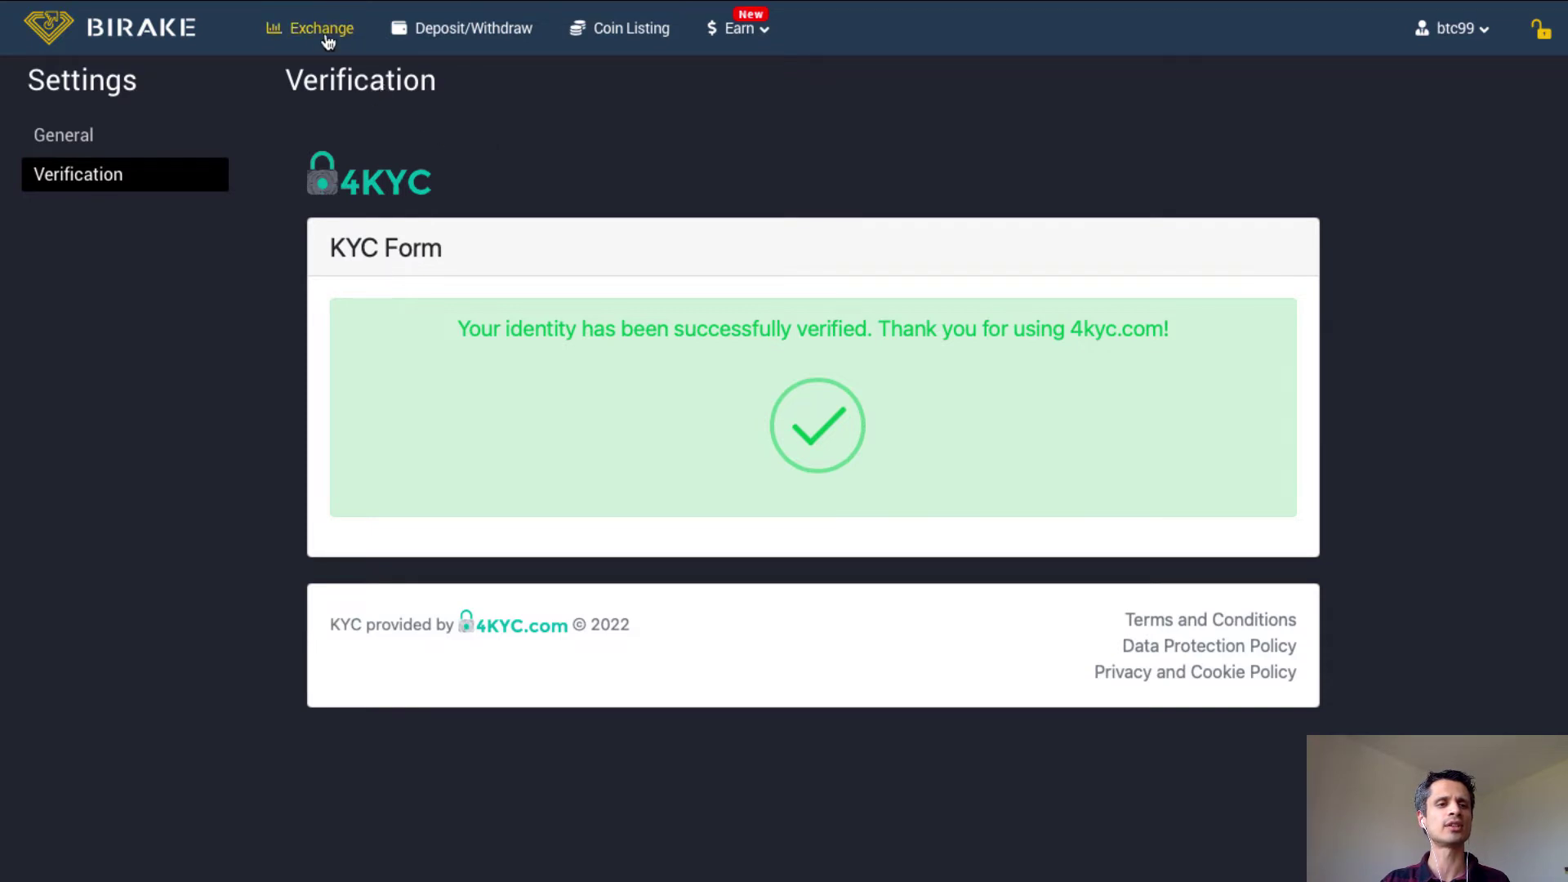
click(427, 36)
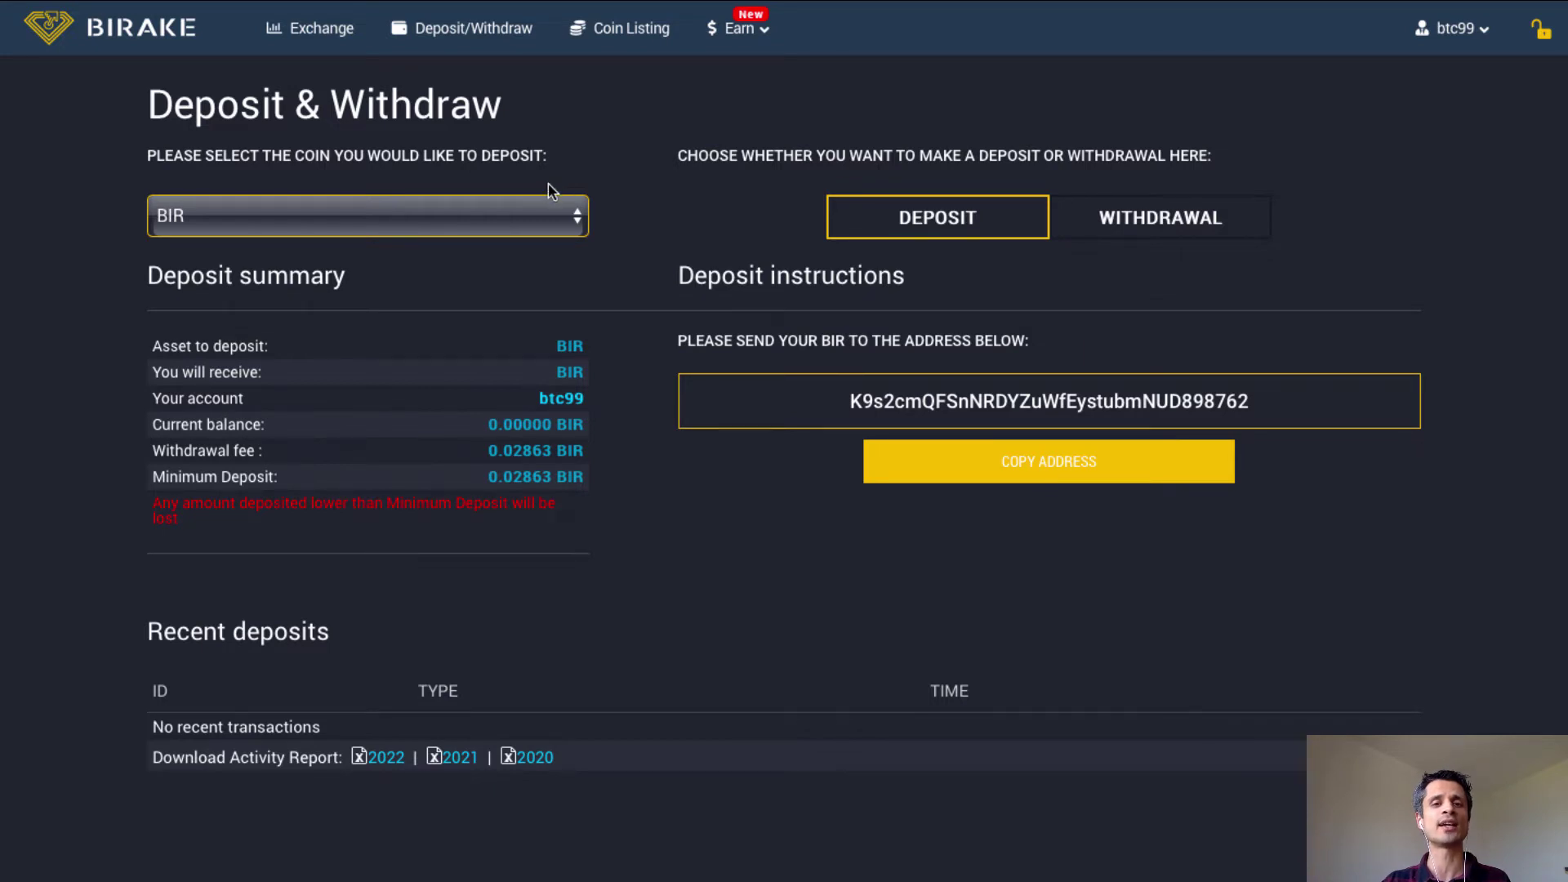
Select BTC as the deposit coin and copy its Birake deposit address.
click(549, 214)
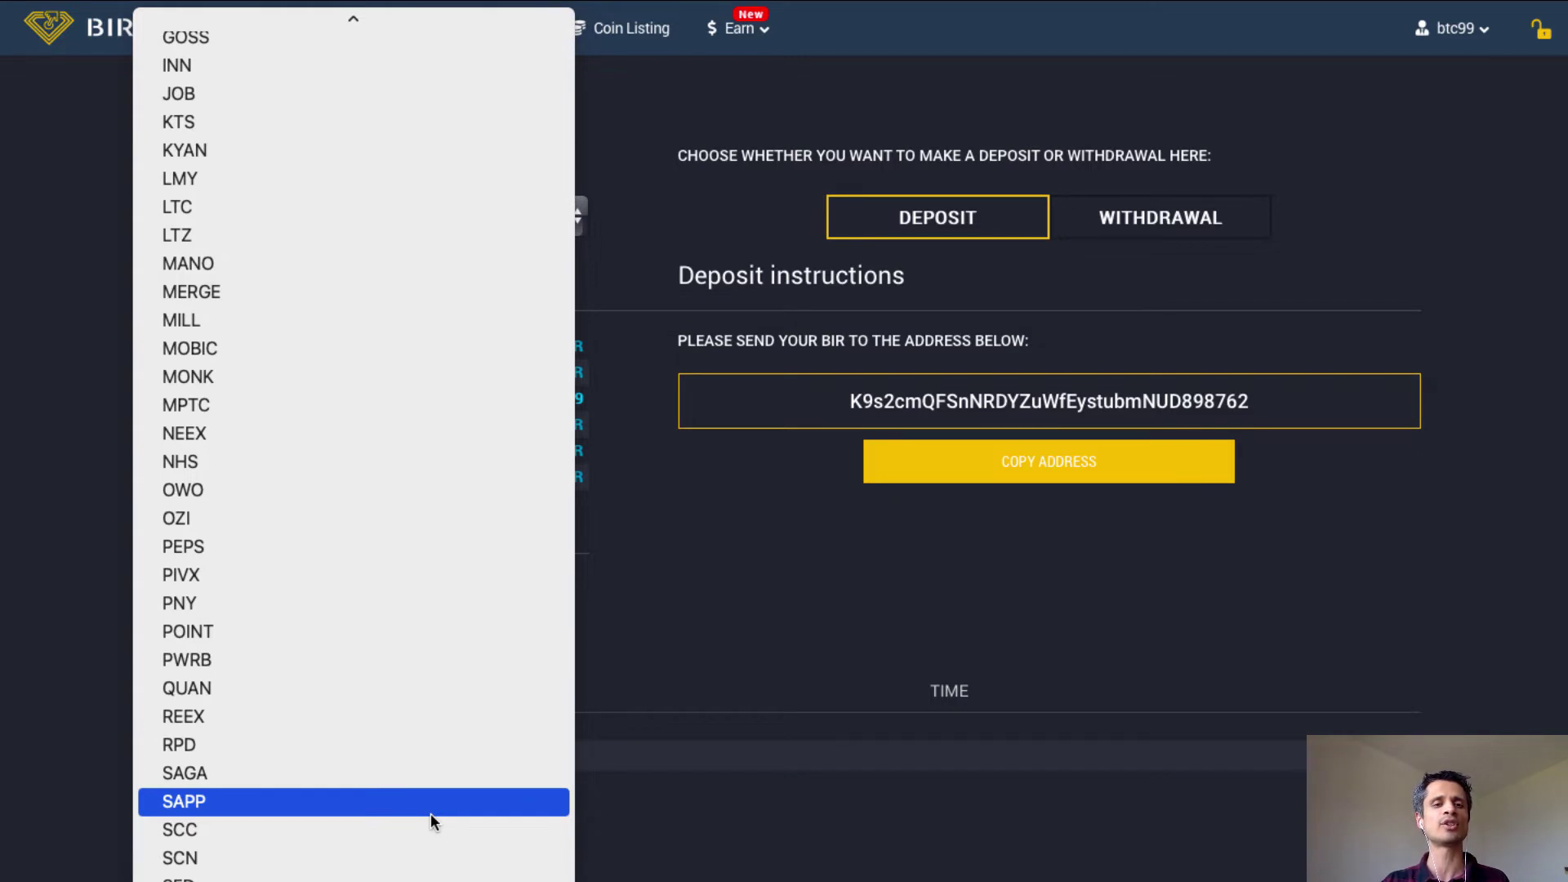
scroll(430, 814, up, 10)
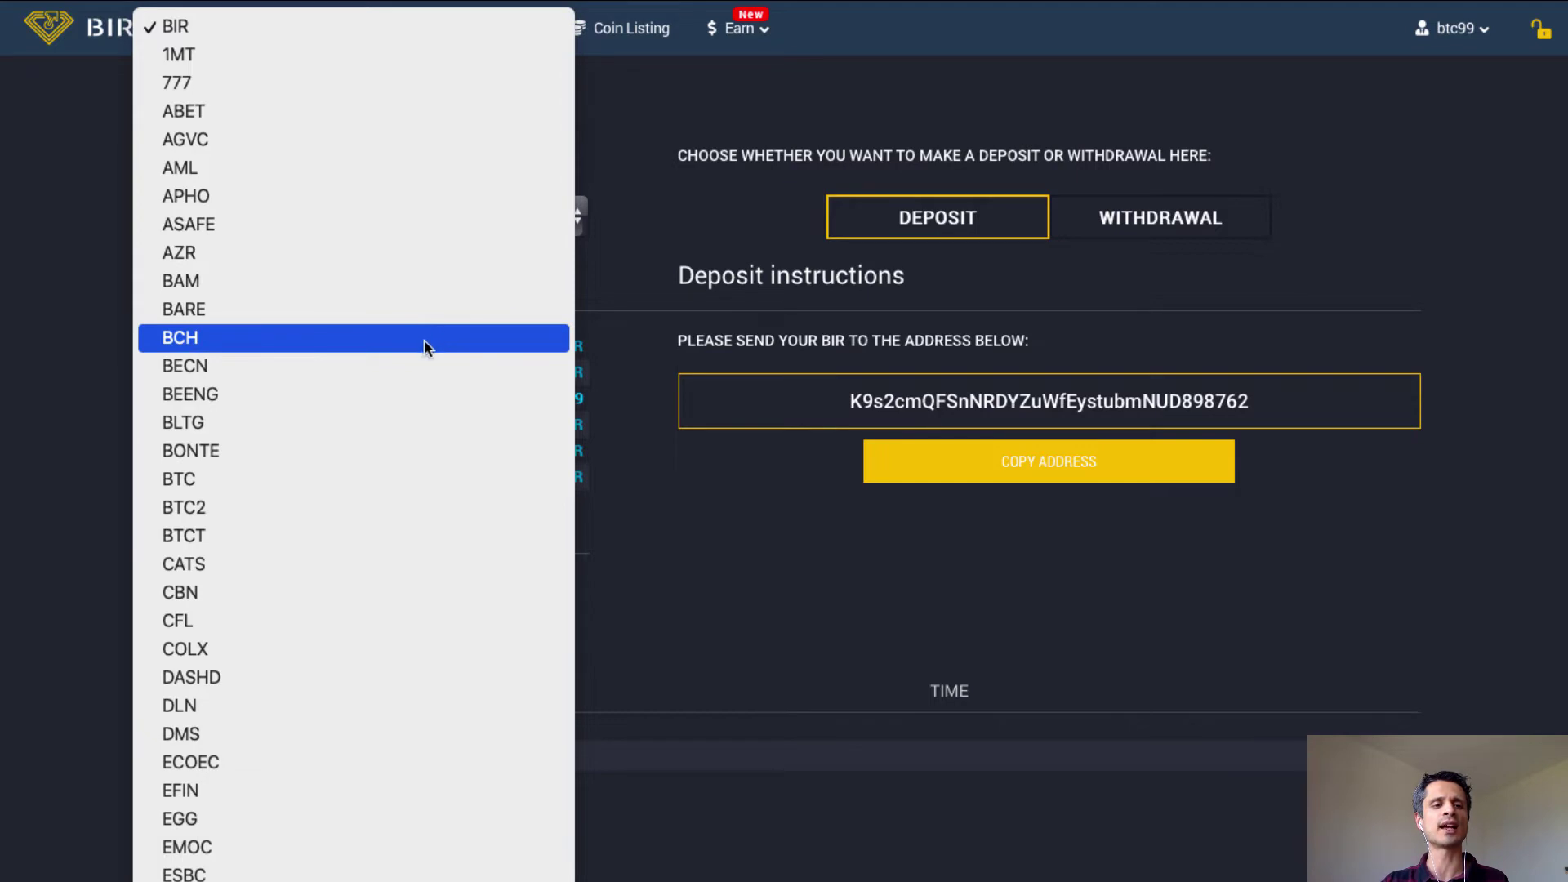
scroll(380, 481, down, 5)
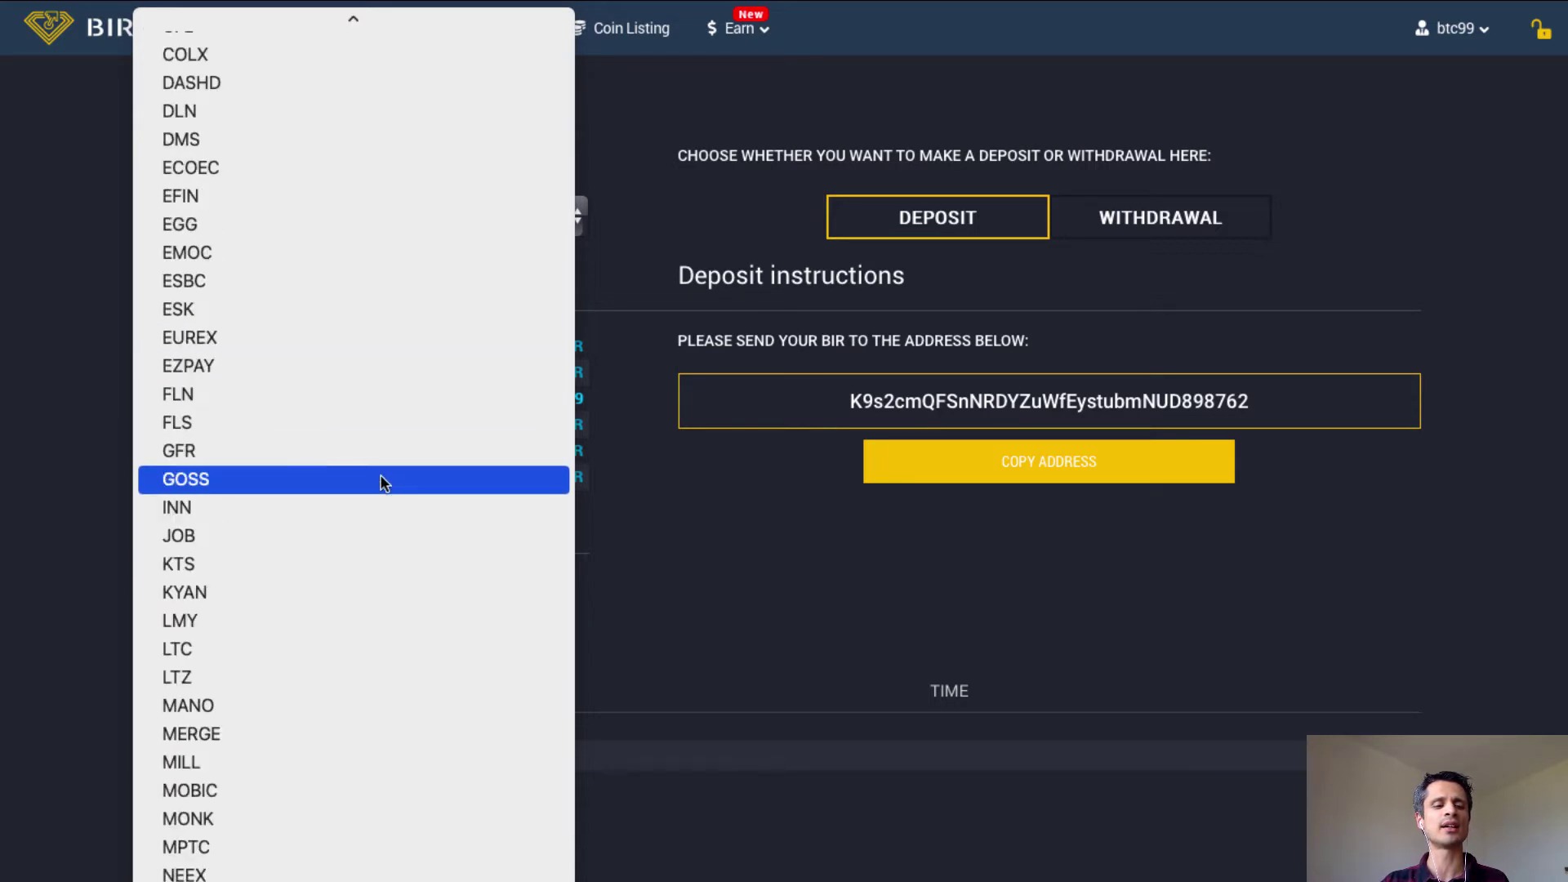
scroll(383, 482, down, 3)
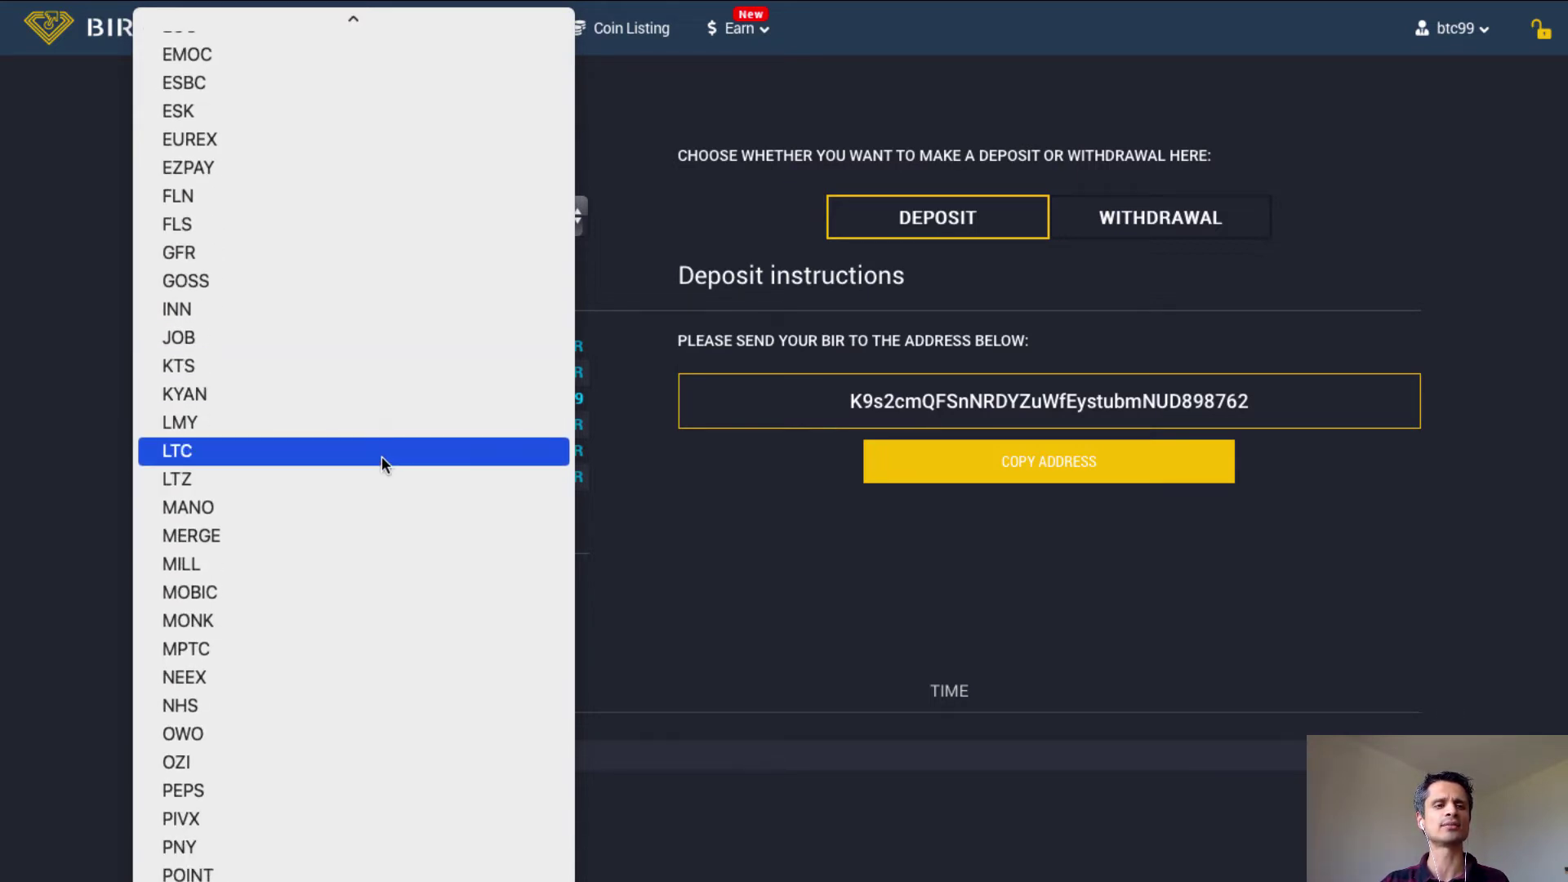
scroll(381, 459, up, 10)
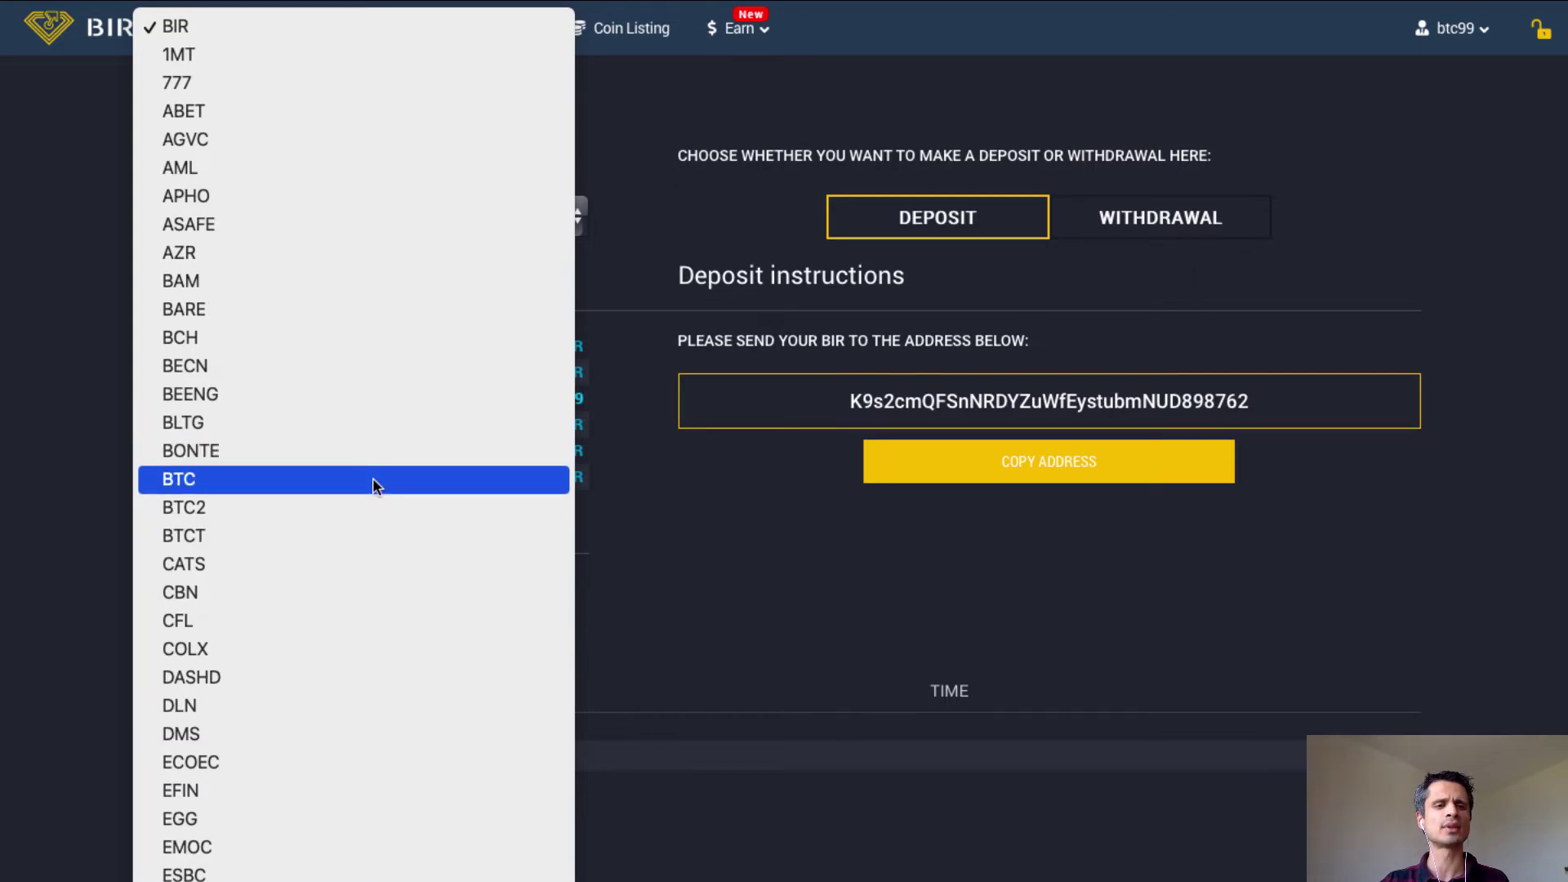
click(373, 481)
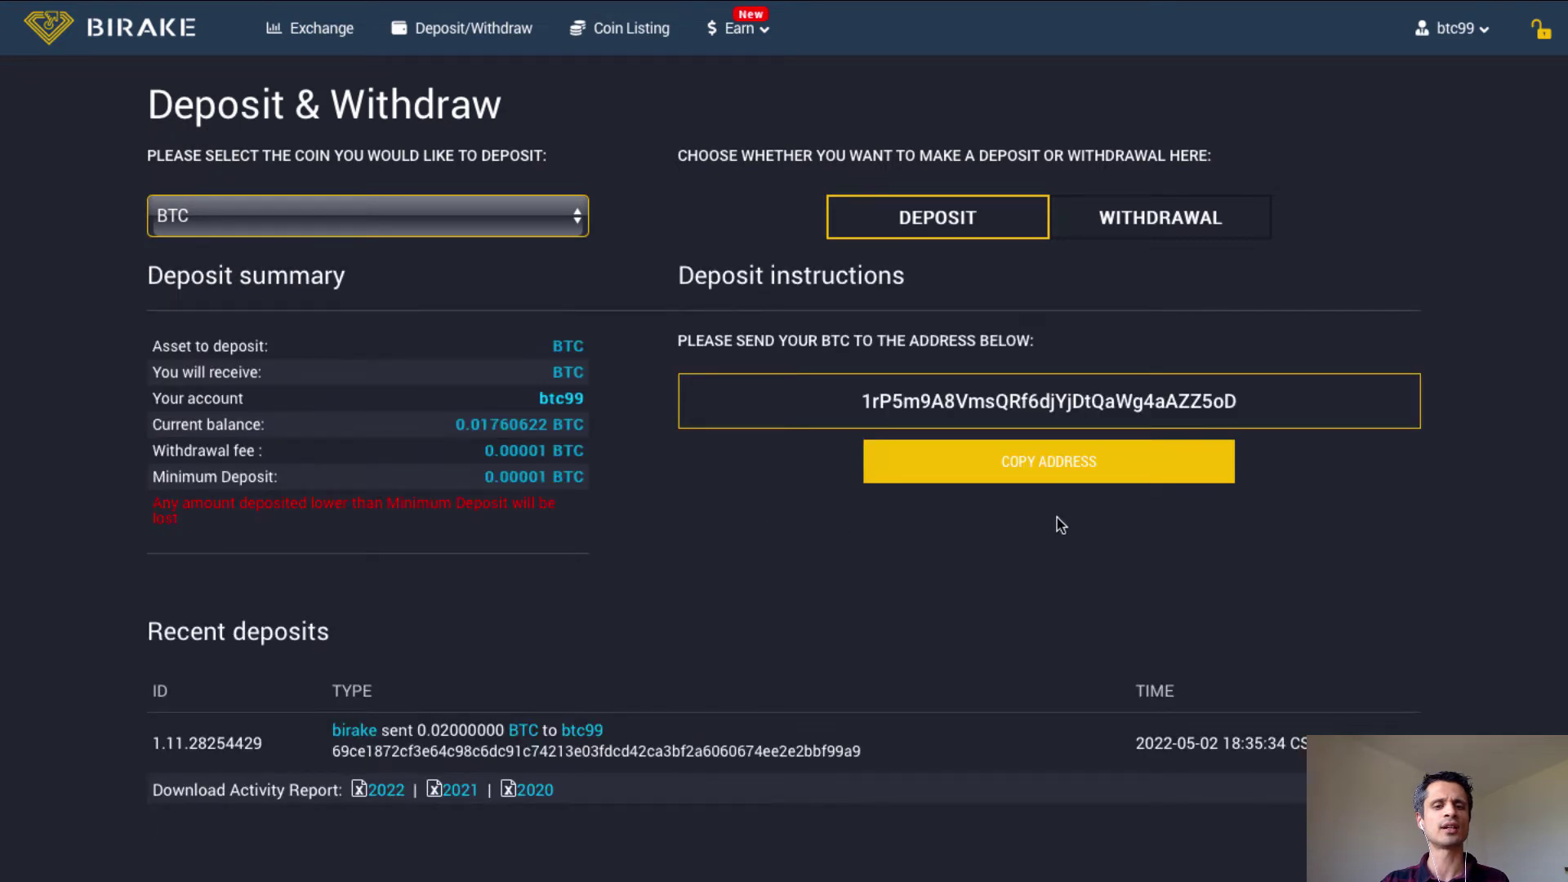
click(984, 455)
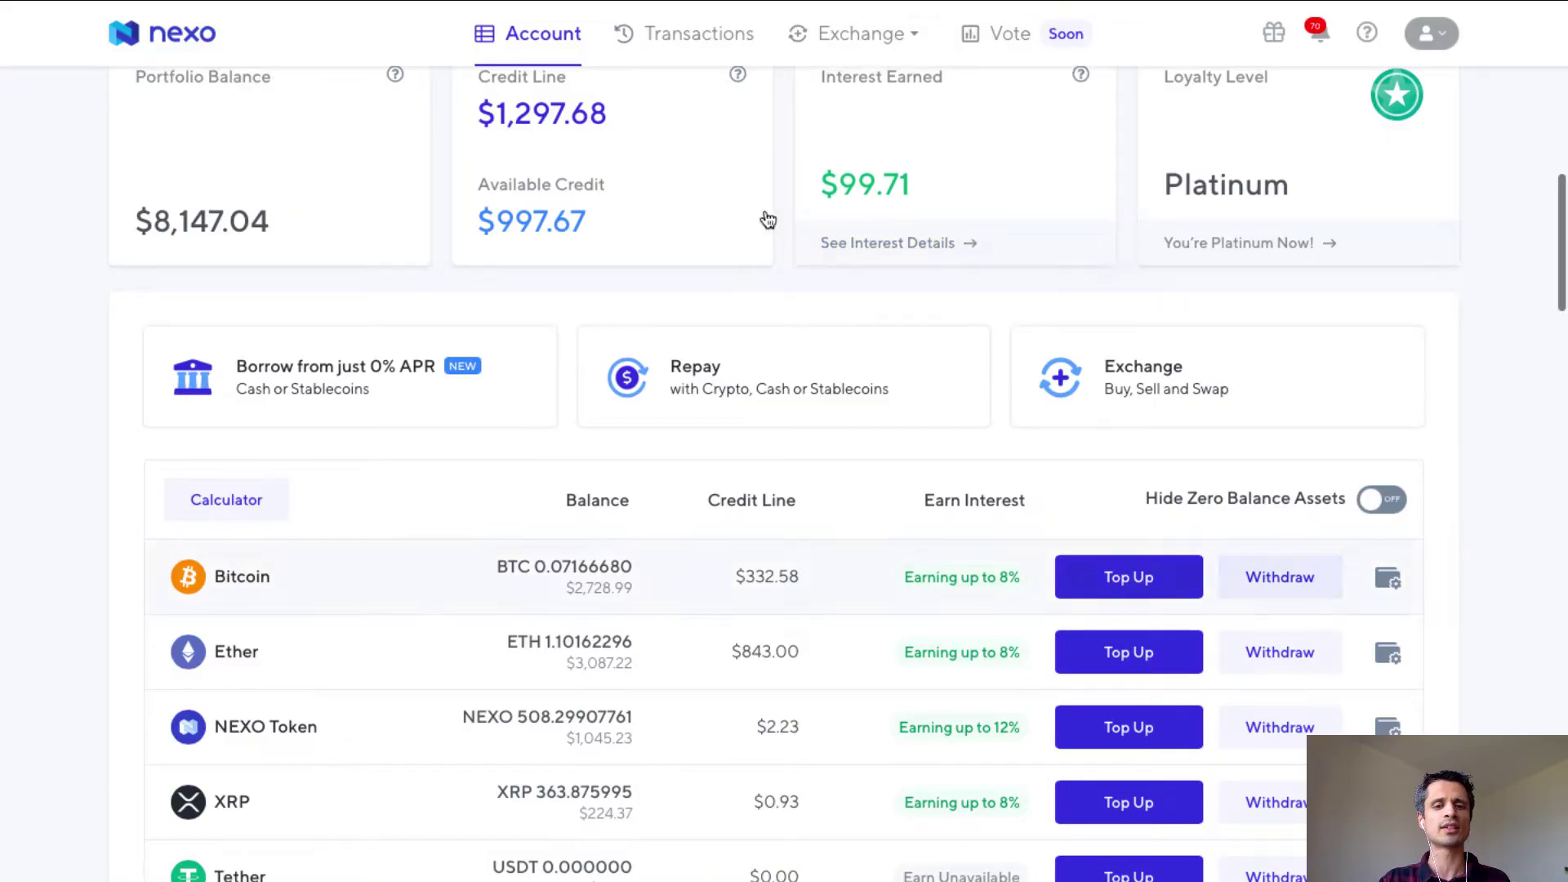
Set up a 0.01 BTC Nexo withdrawal to the 'birake' address, then open Birake's Exchange.
click(1280, 578)
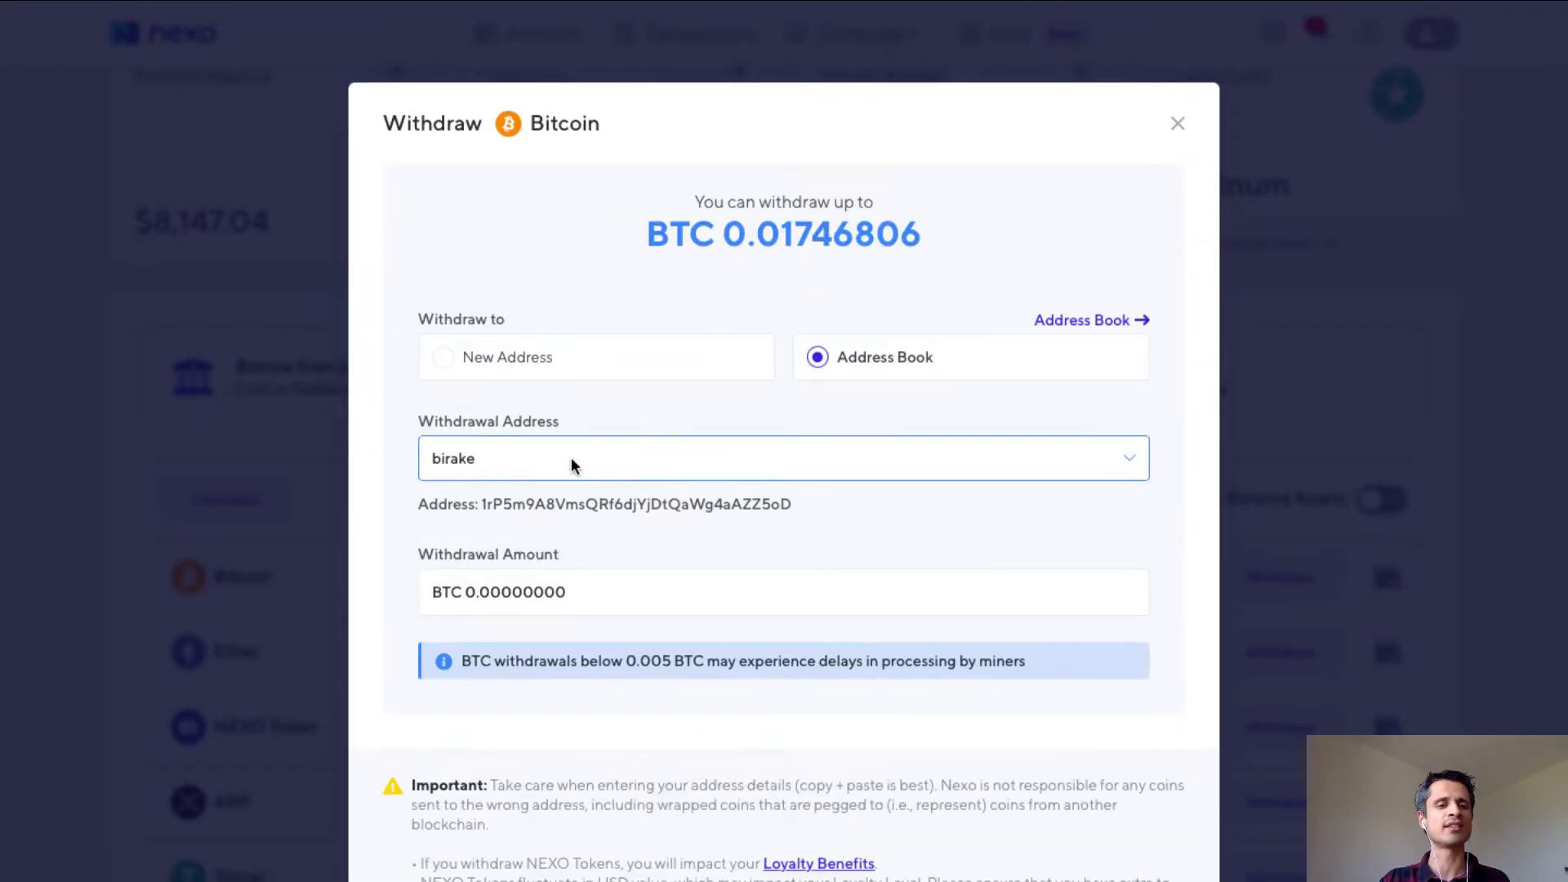
click(587, 593)
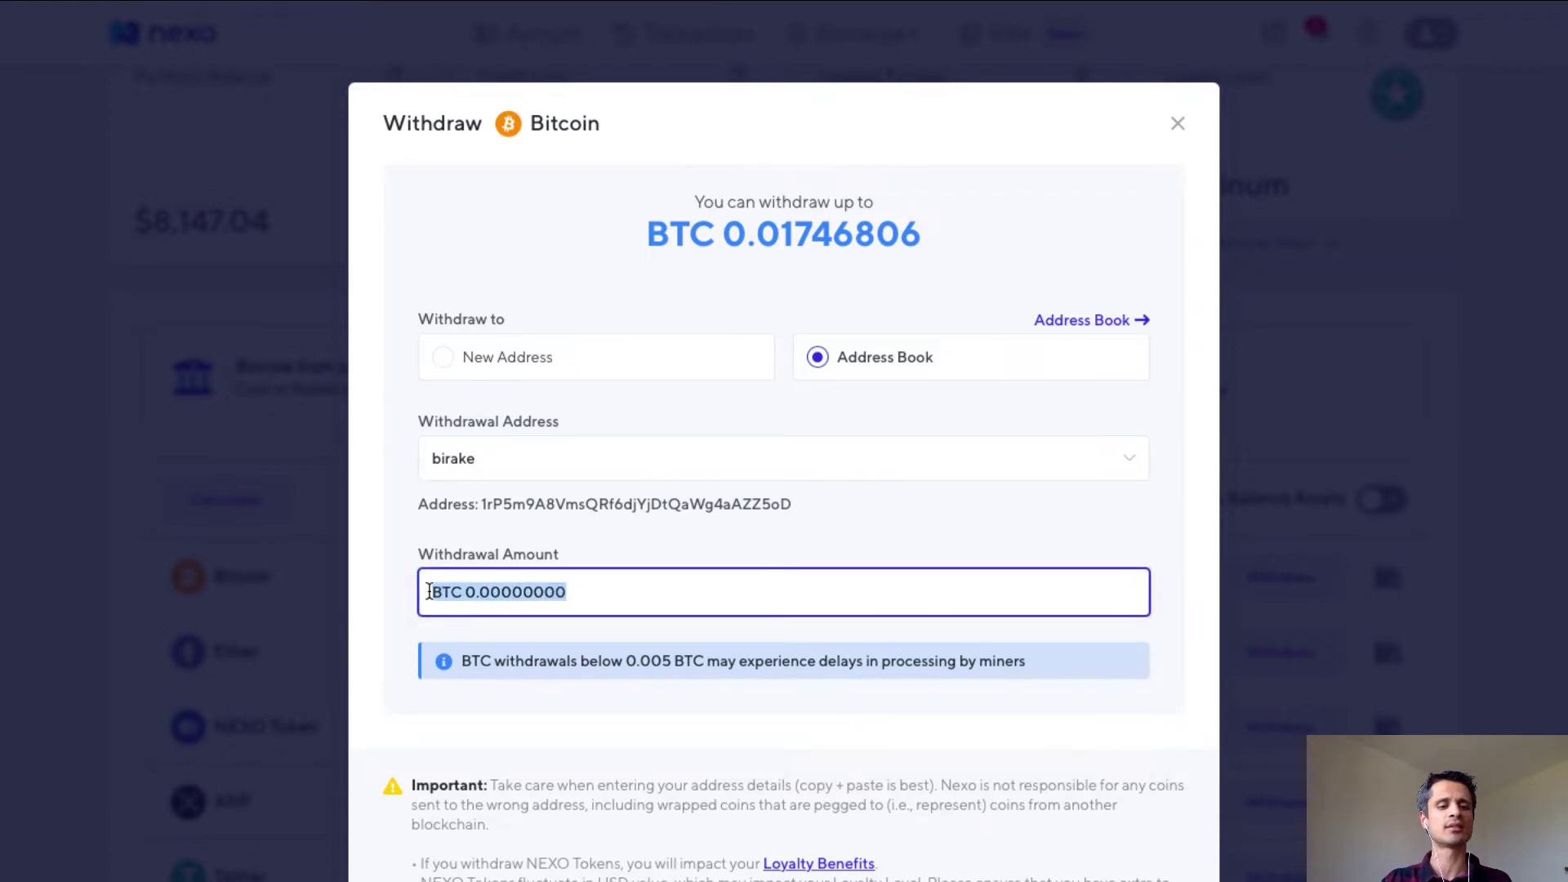
click(478, 591)
text(1)
key(BackSpace)
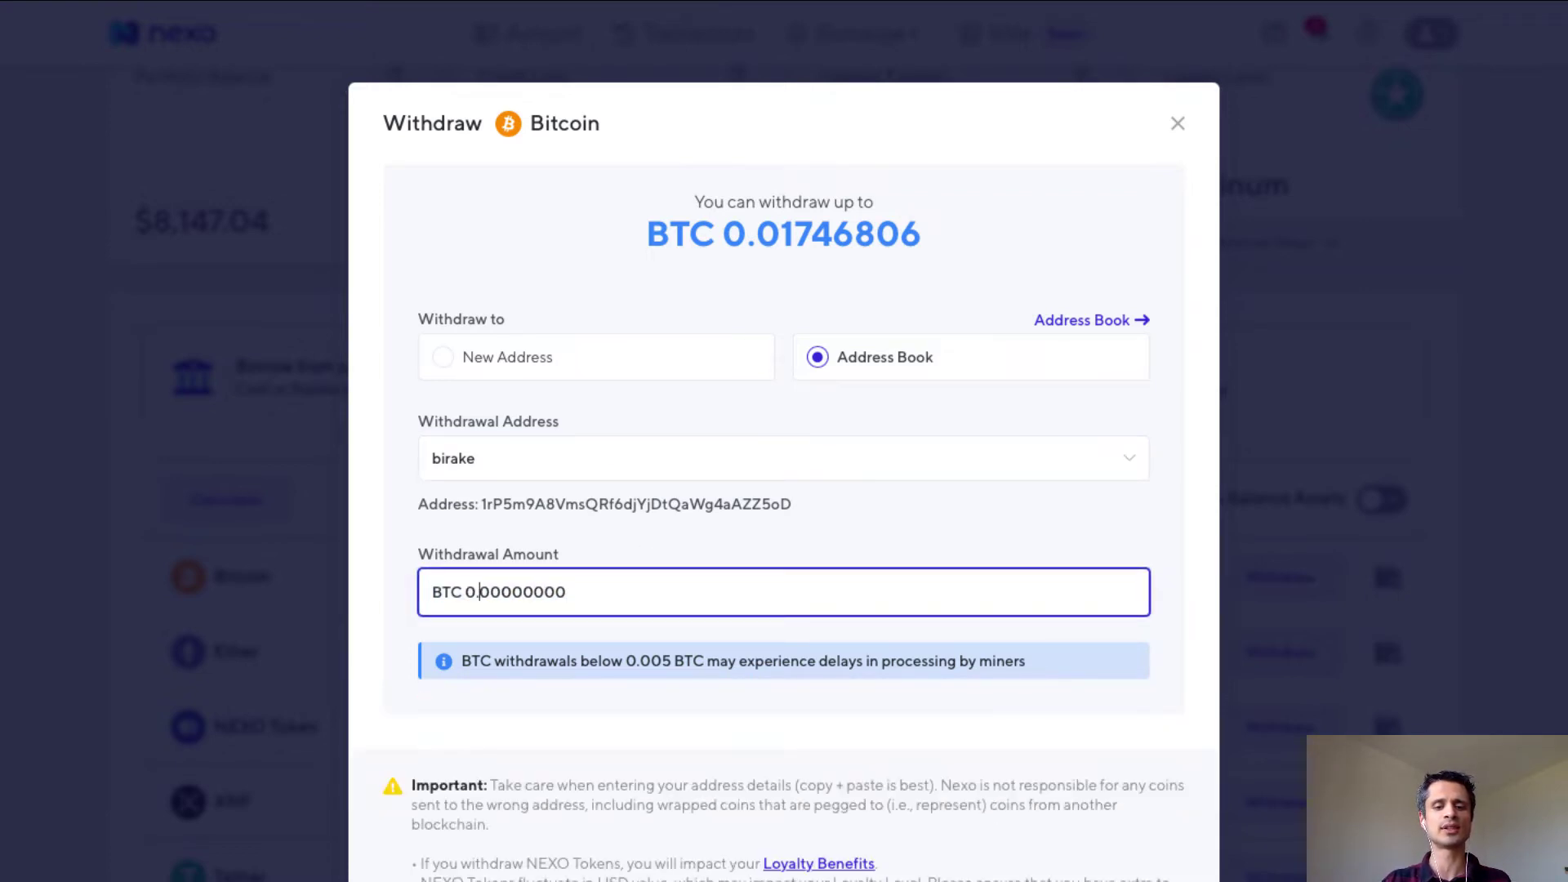
text(01)
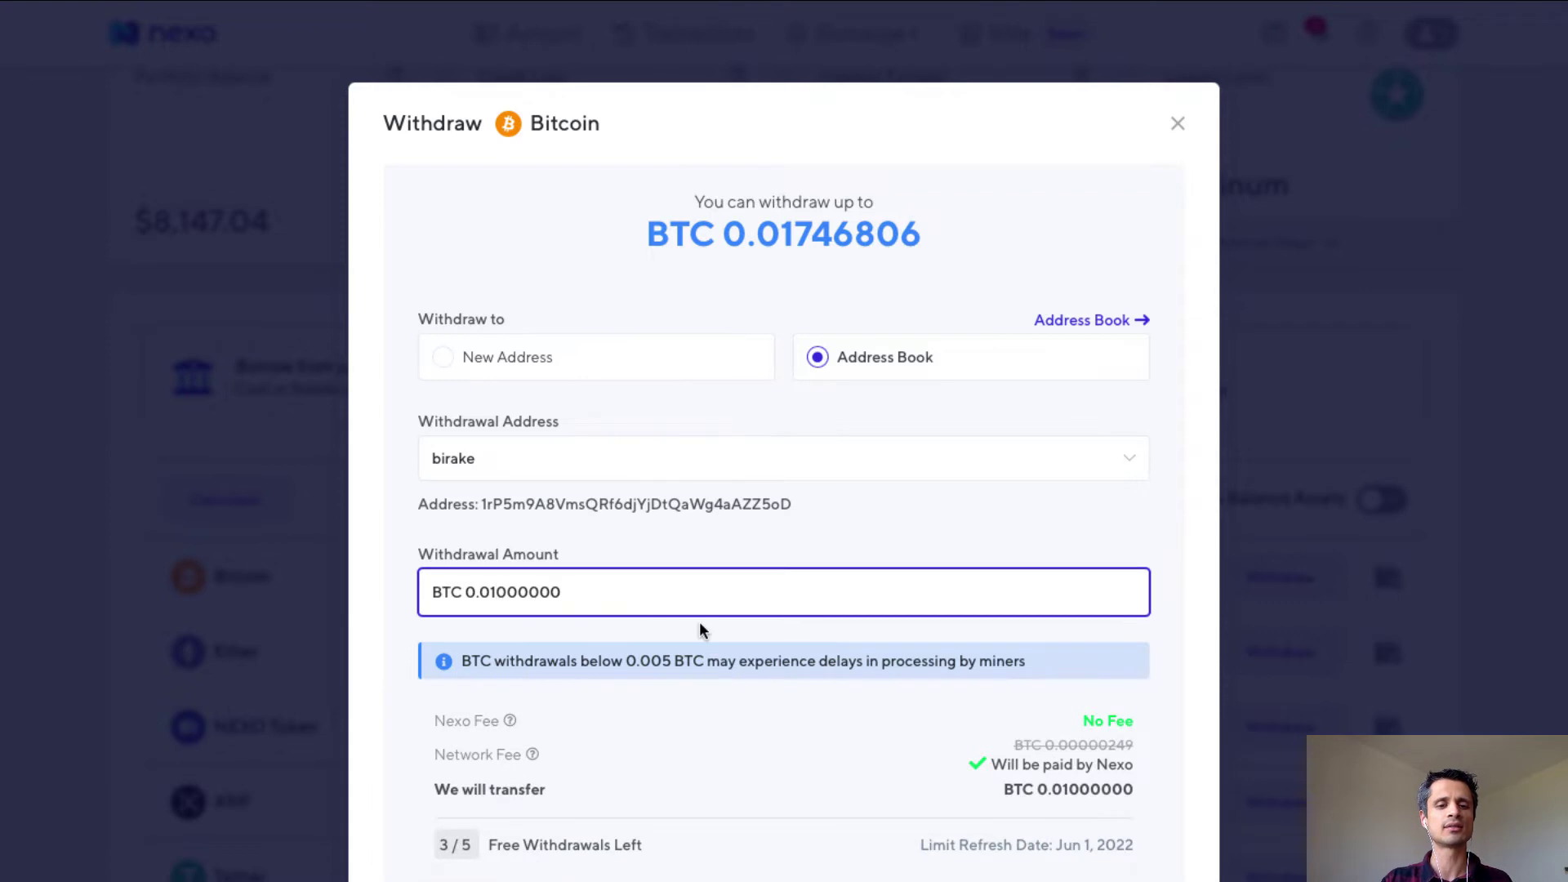
scroll(699, 625, down, 2)
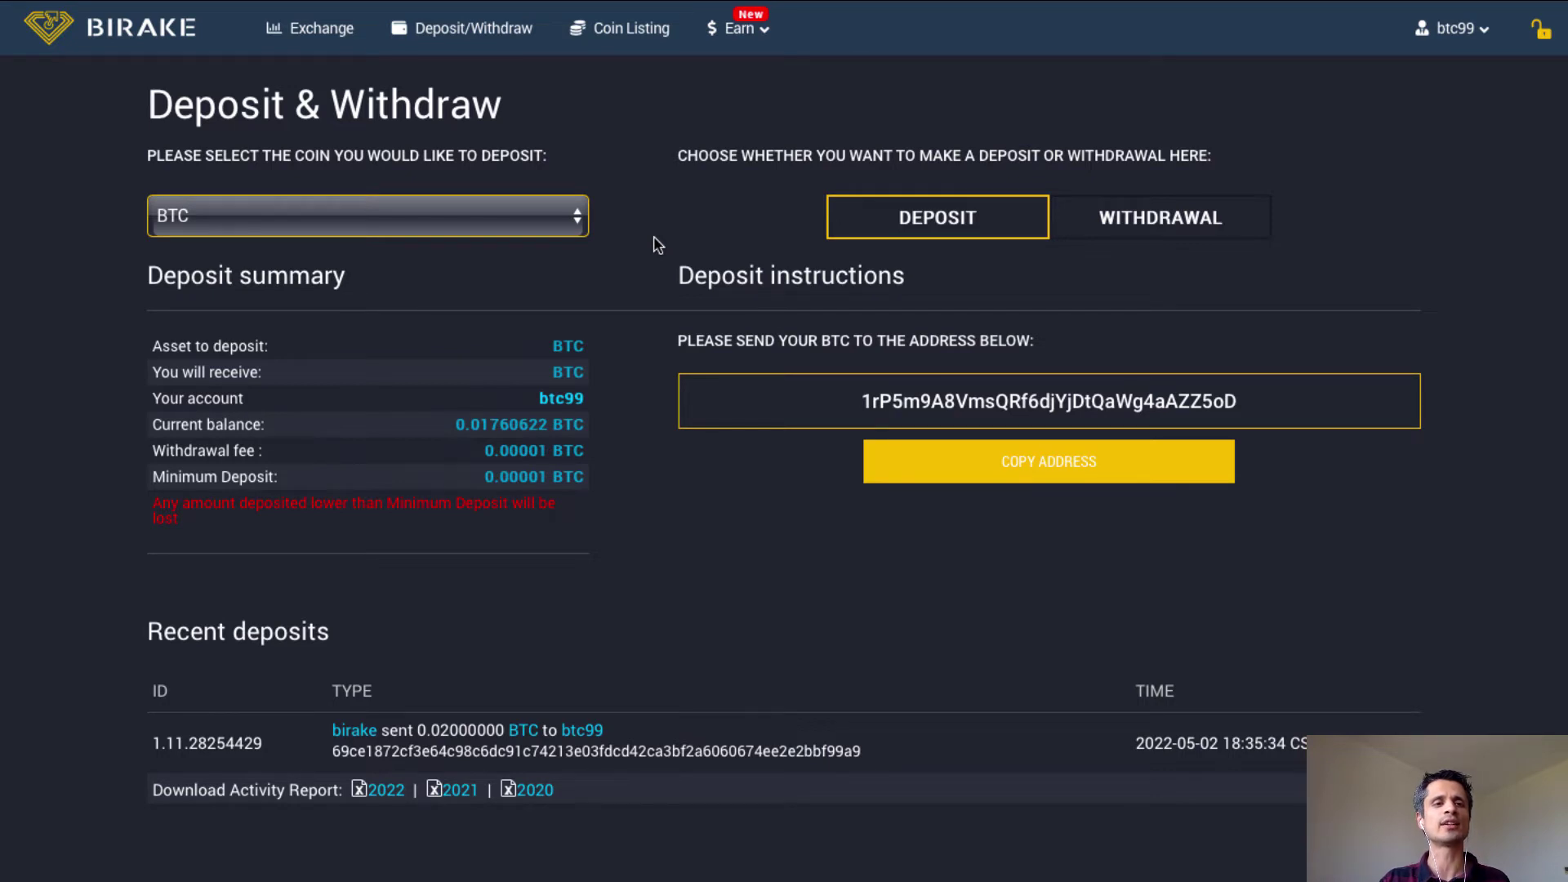
click(336, 37)
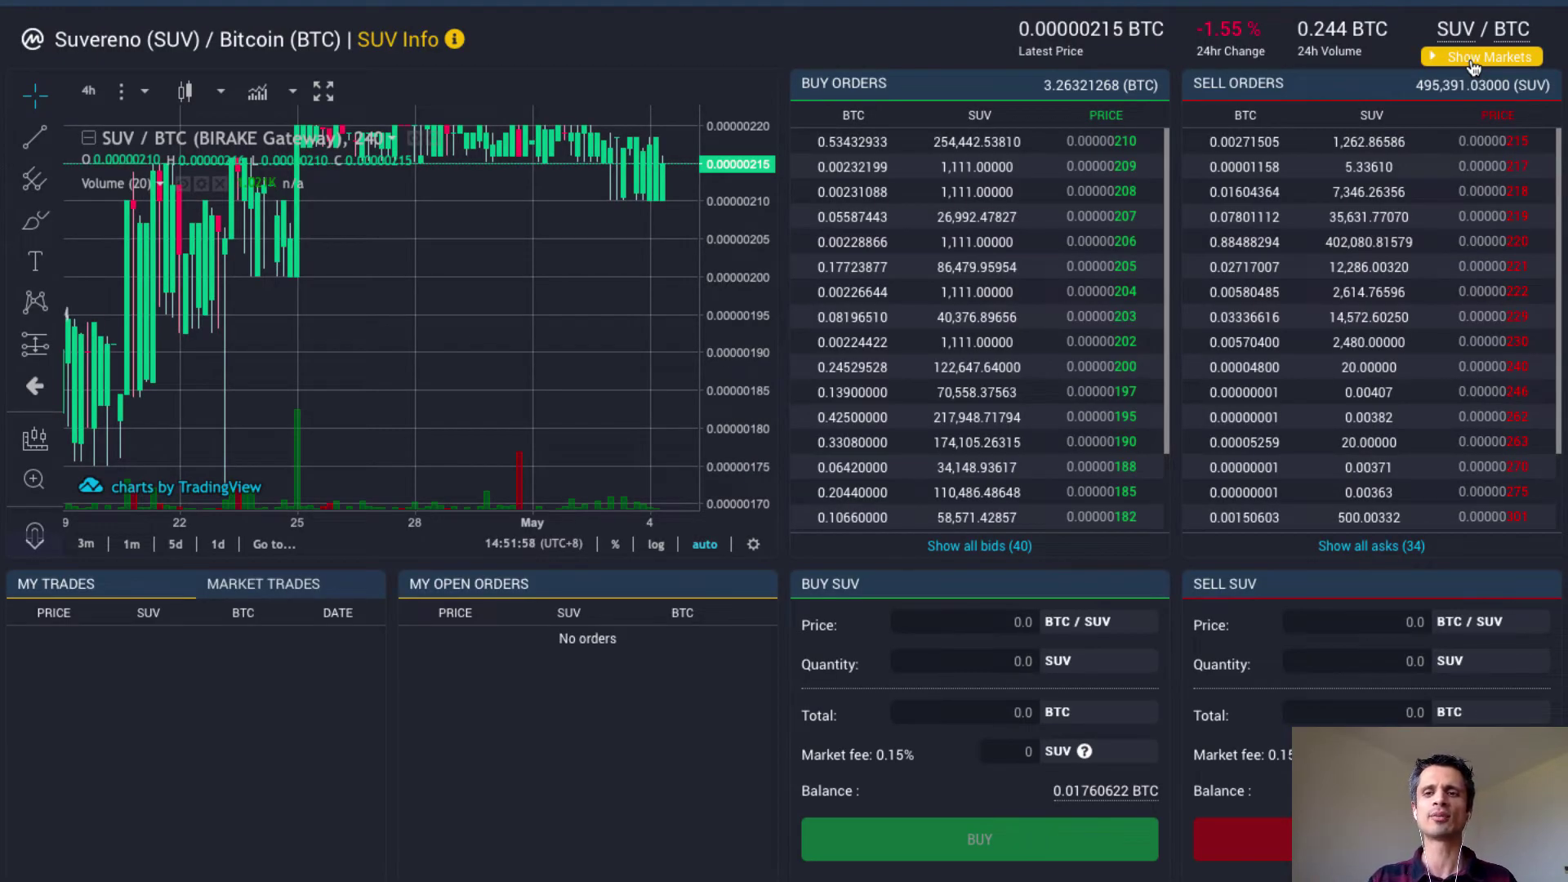
Show only starred markets sorted by 24h change and open the CFL/BTC market.
click(1472, 59)
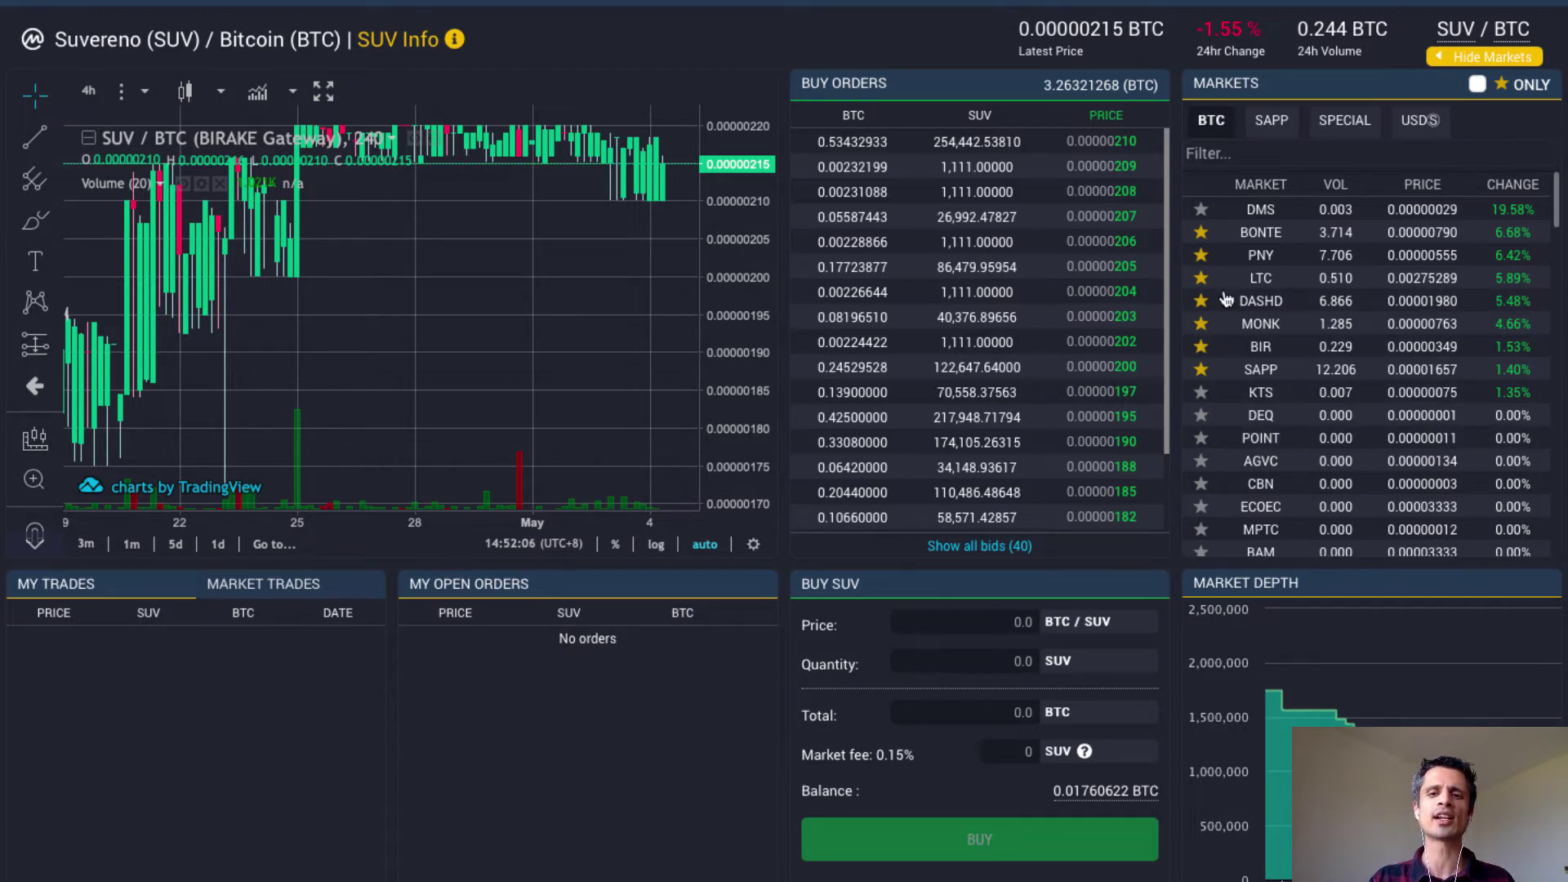
click(1478, 85)
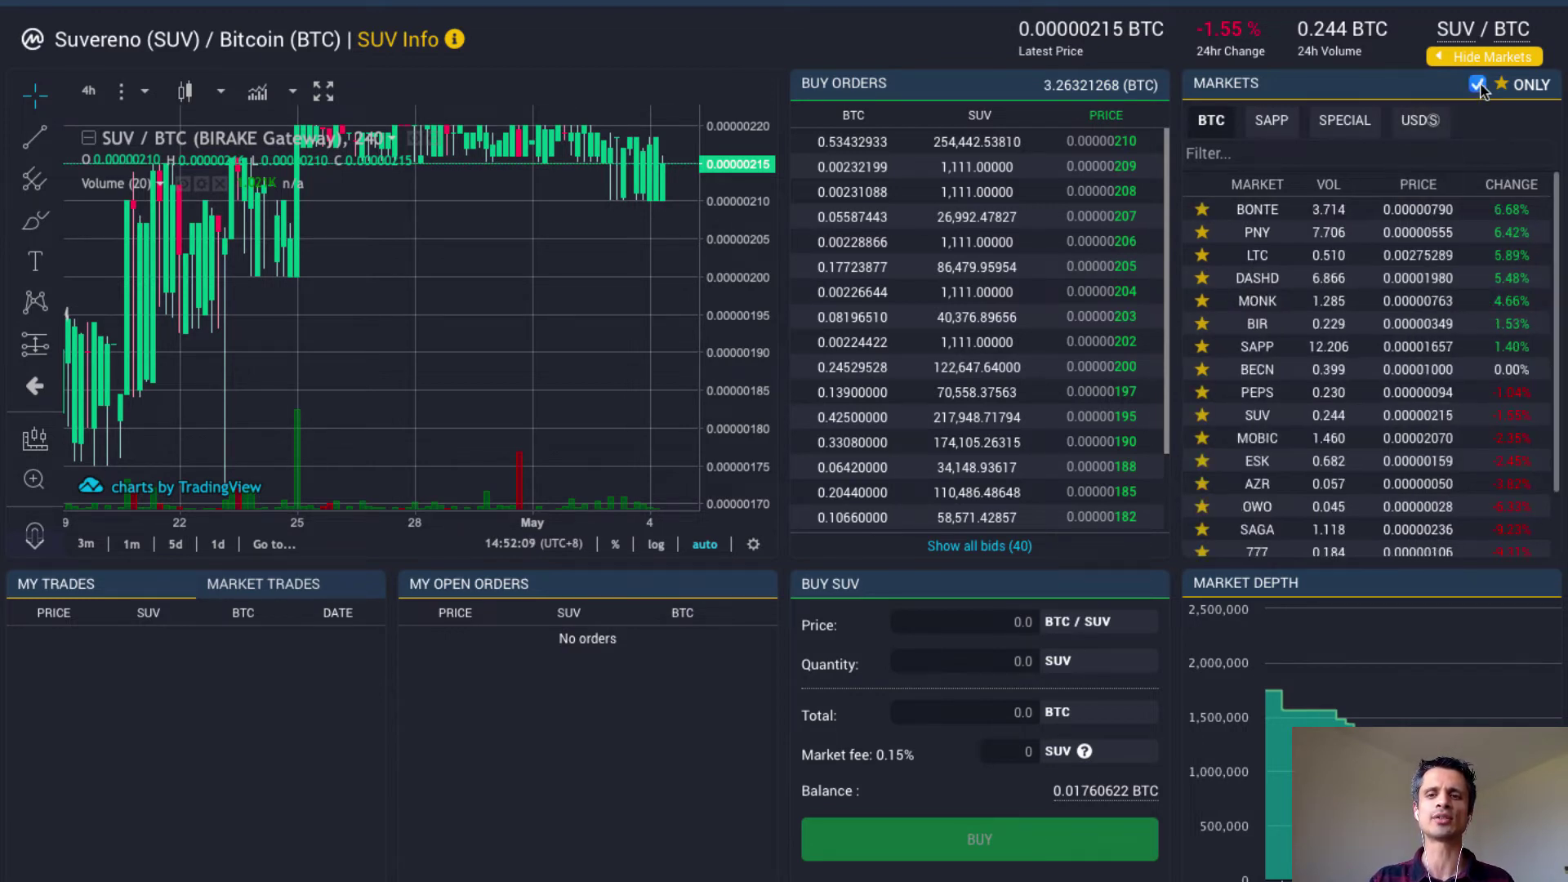
click(1512, 184)
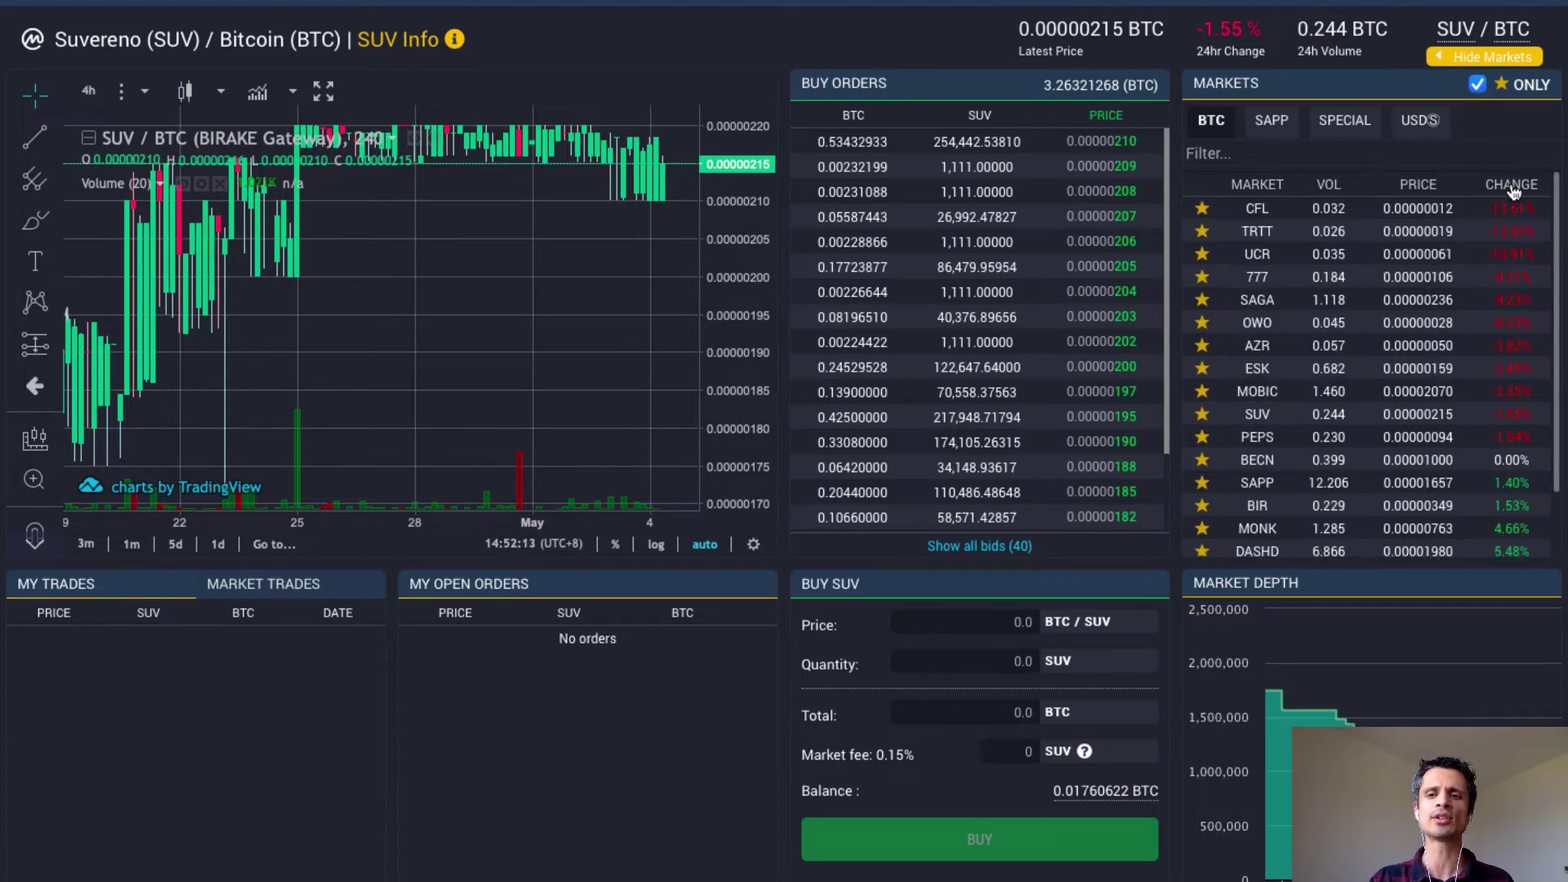
click(1294, 216)
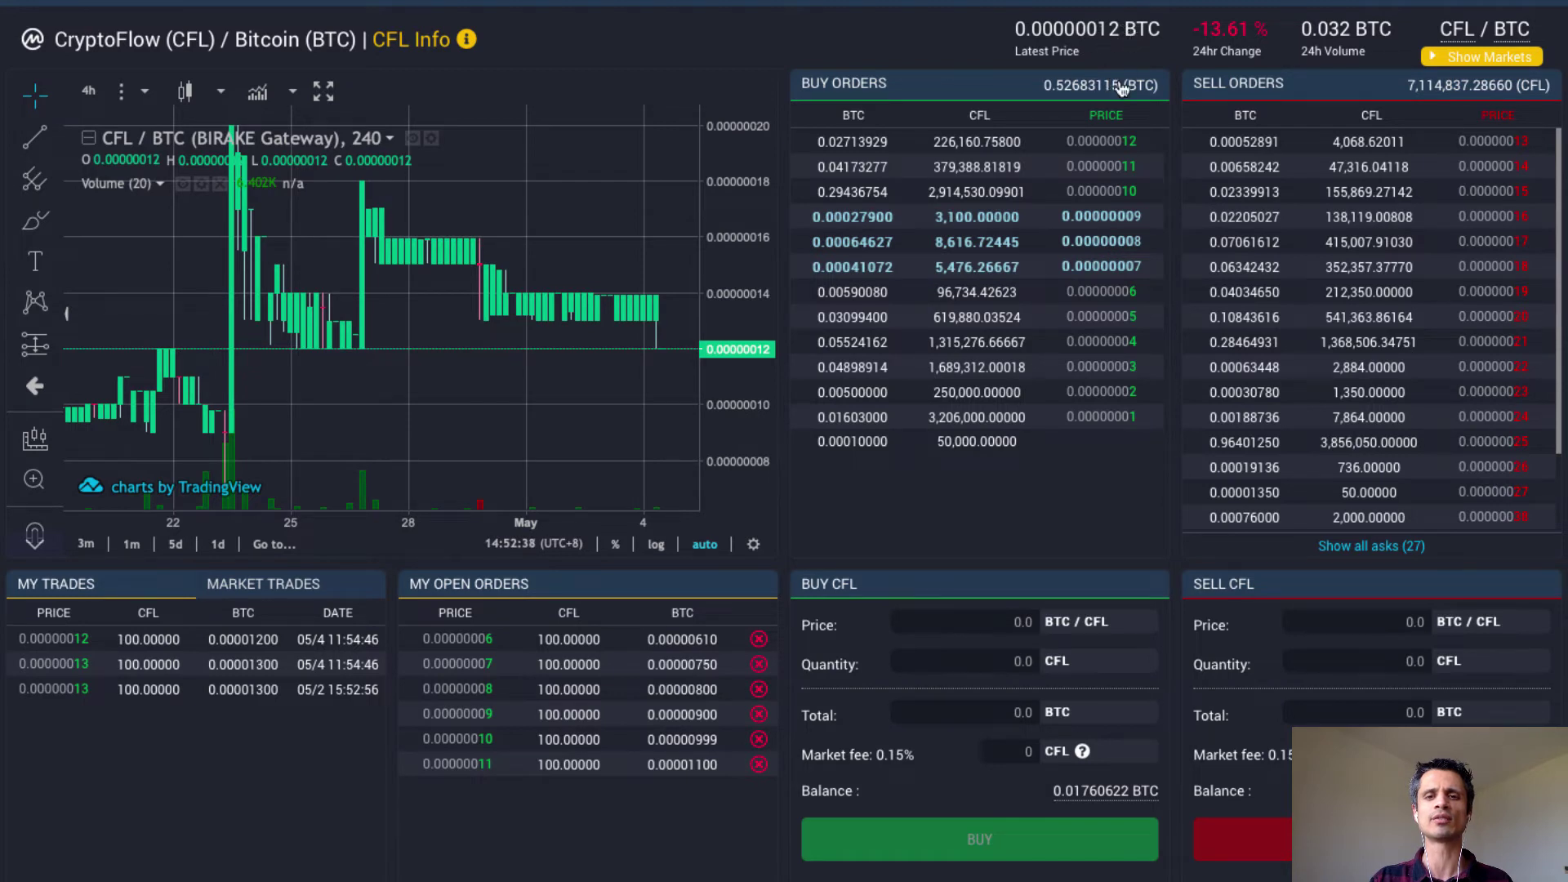
Fill a CFL buy order at 0.0000001 BTC with a quantity of 100.
click(1097, 196)
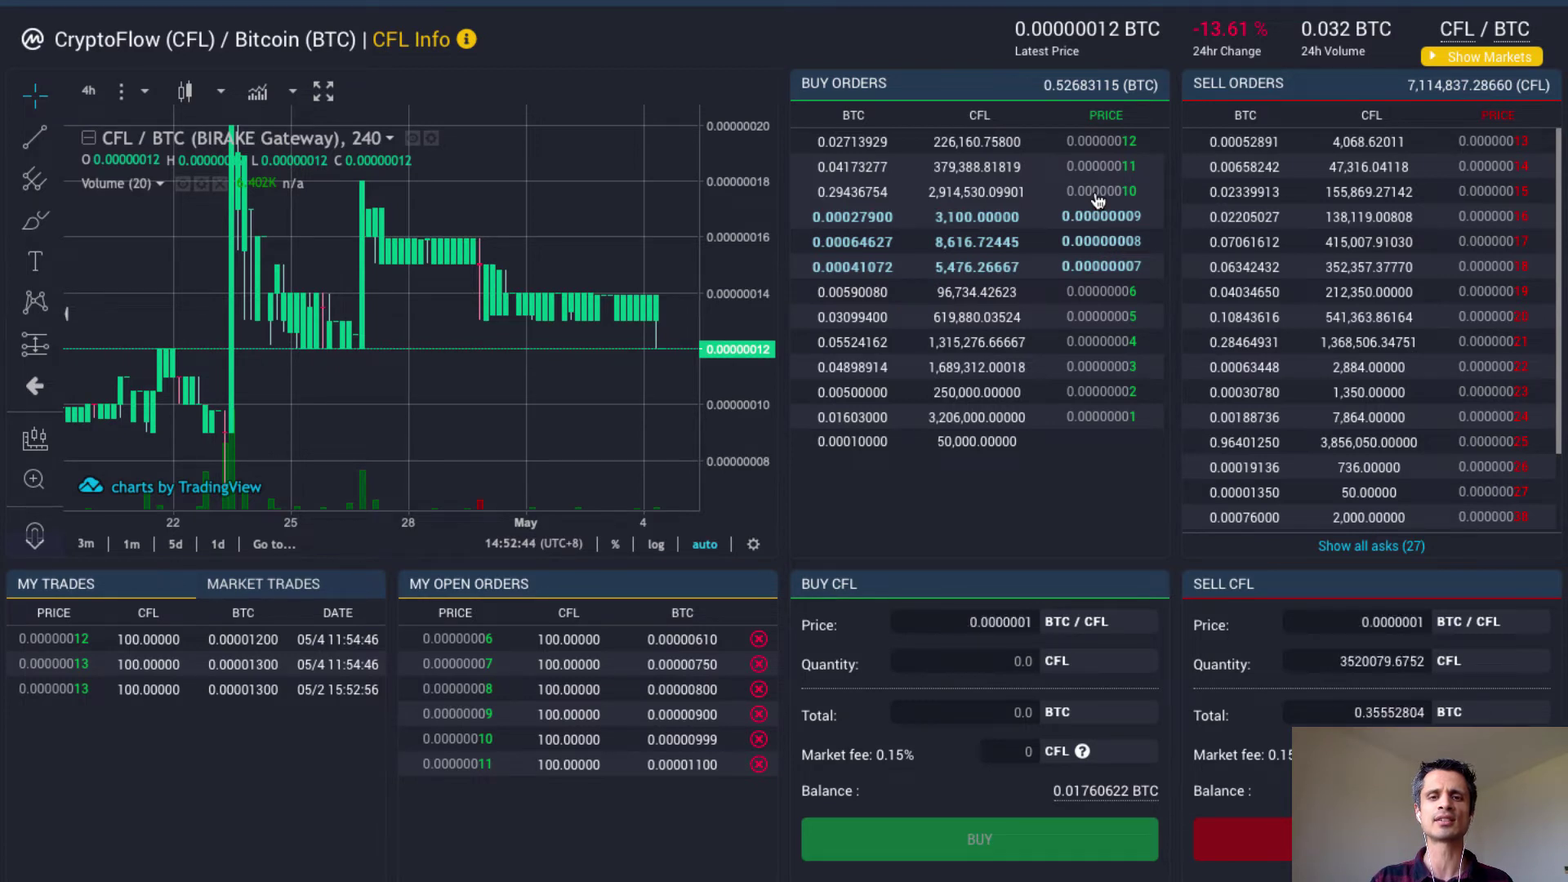
click(1021, 622)
text(1)
click(1017, 661)
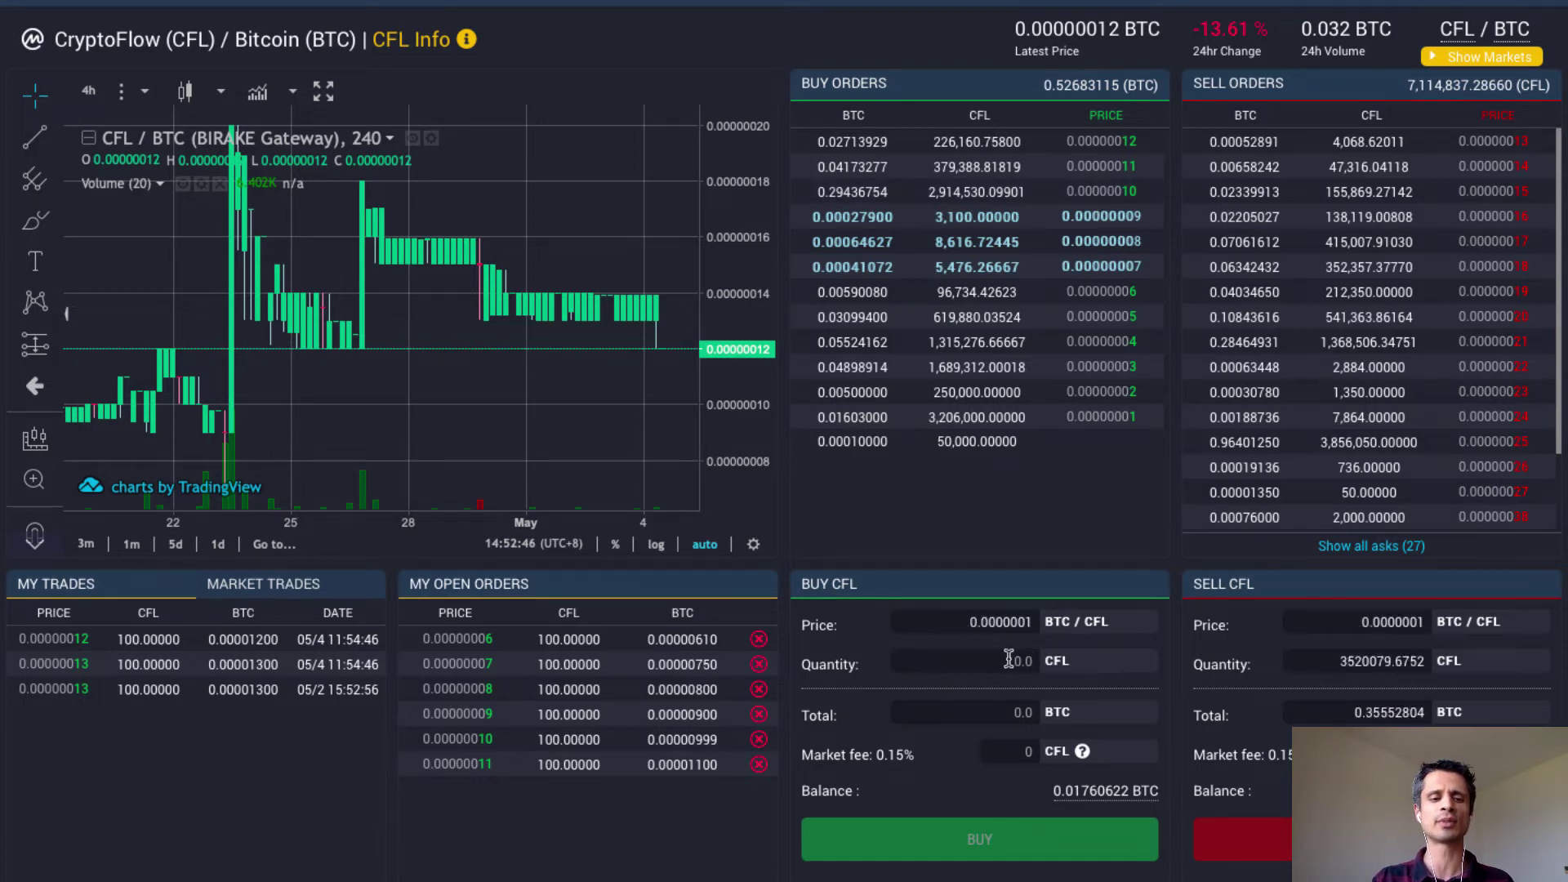
text(100)
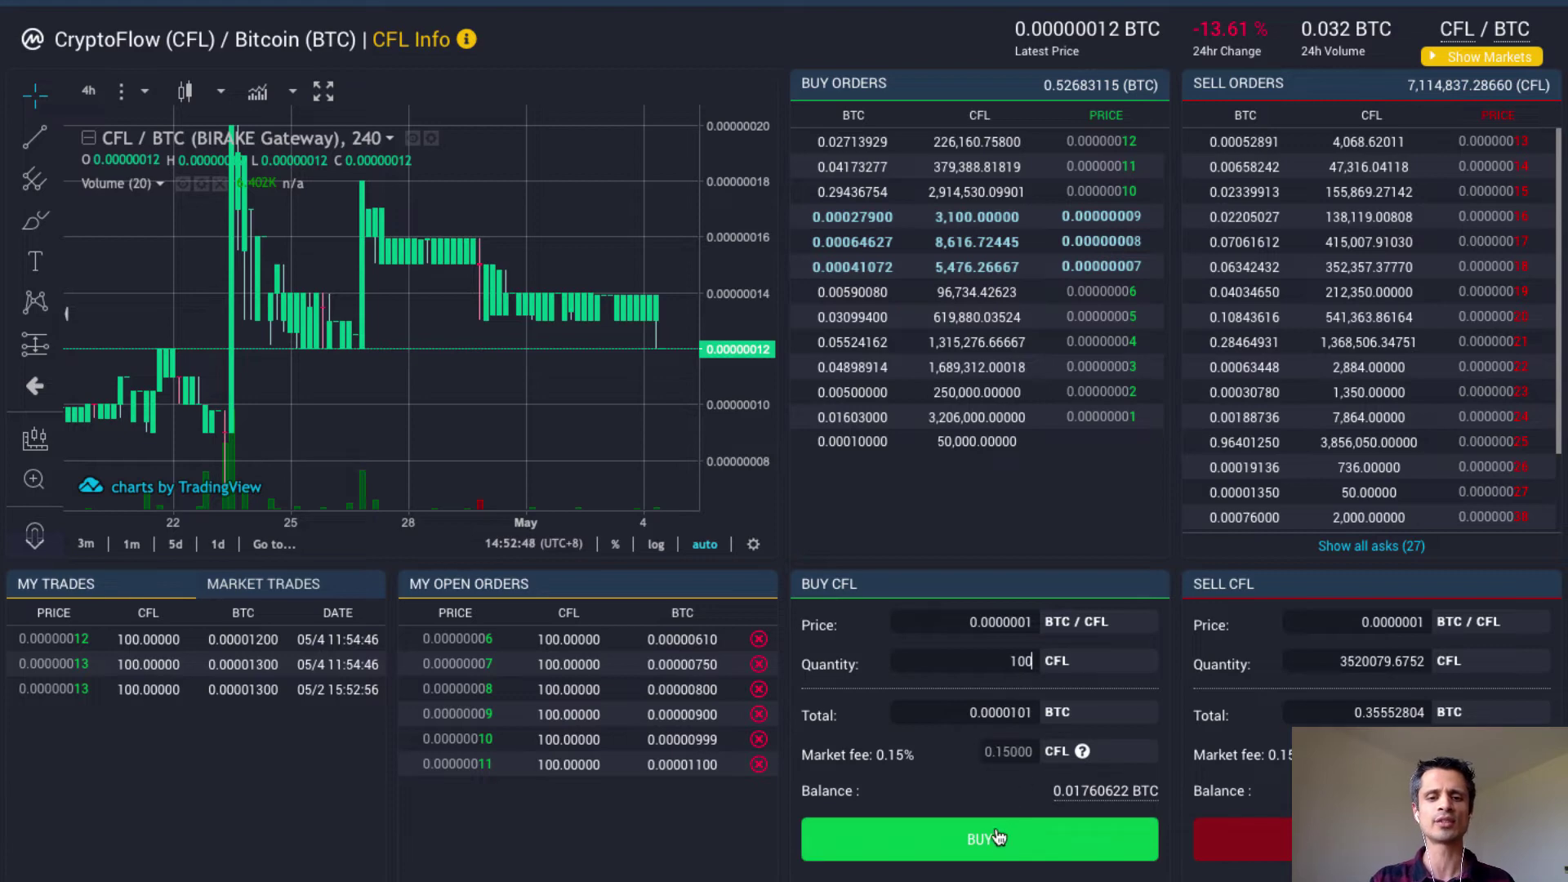
Submit the 100 CFL buy order, log in with the saved credentials, and confirm it.
click(990, 843)
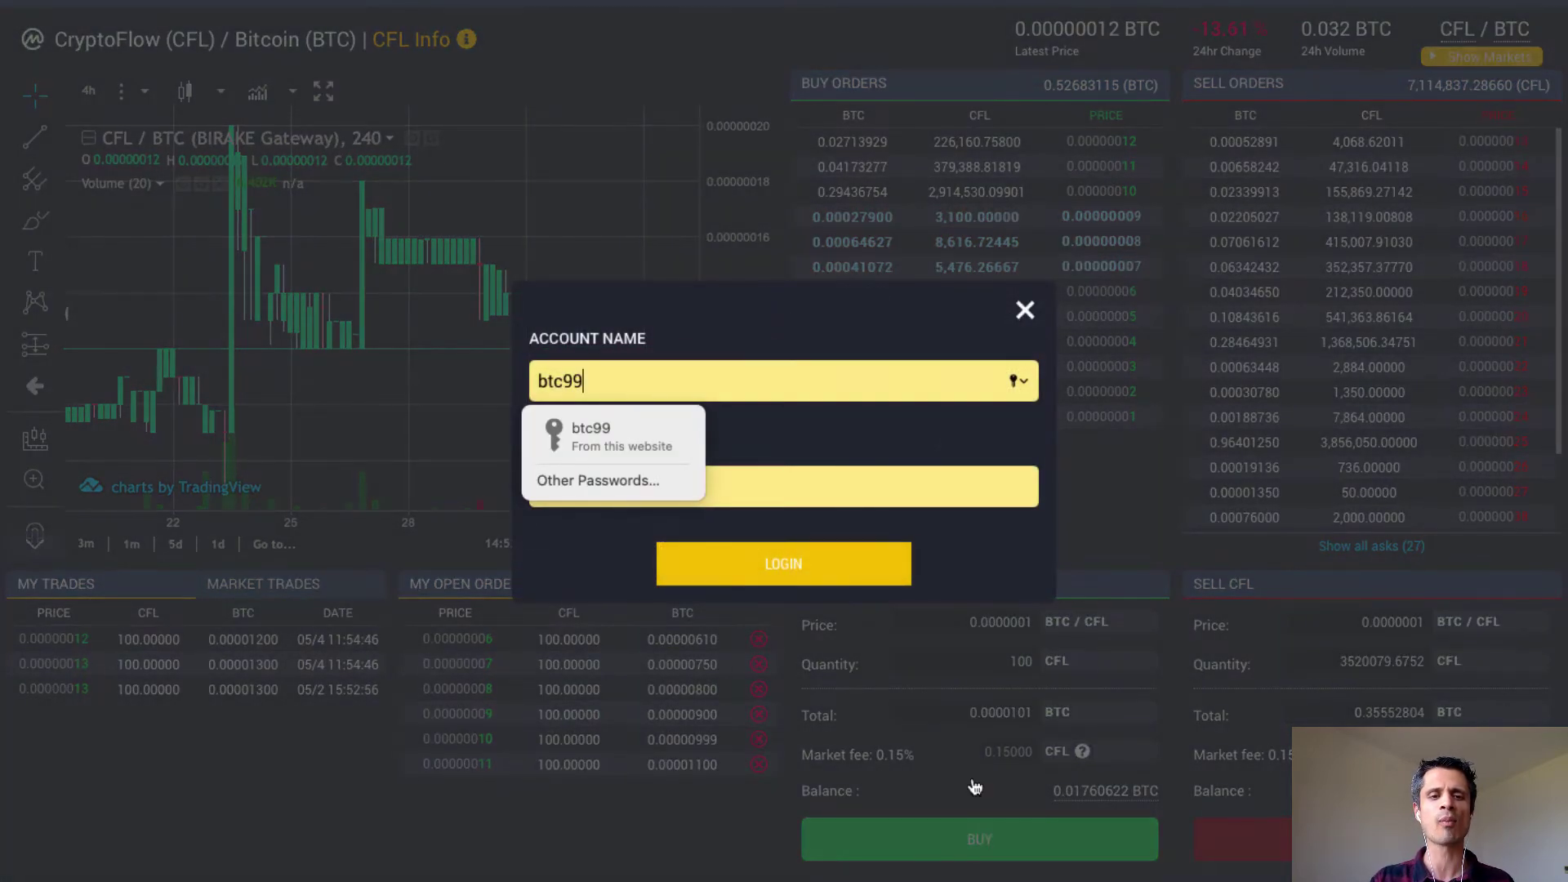
click(664, 437)
click(724, 545)
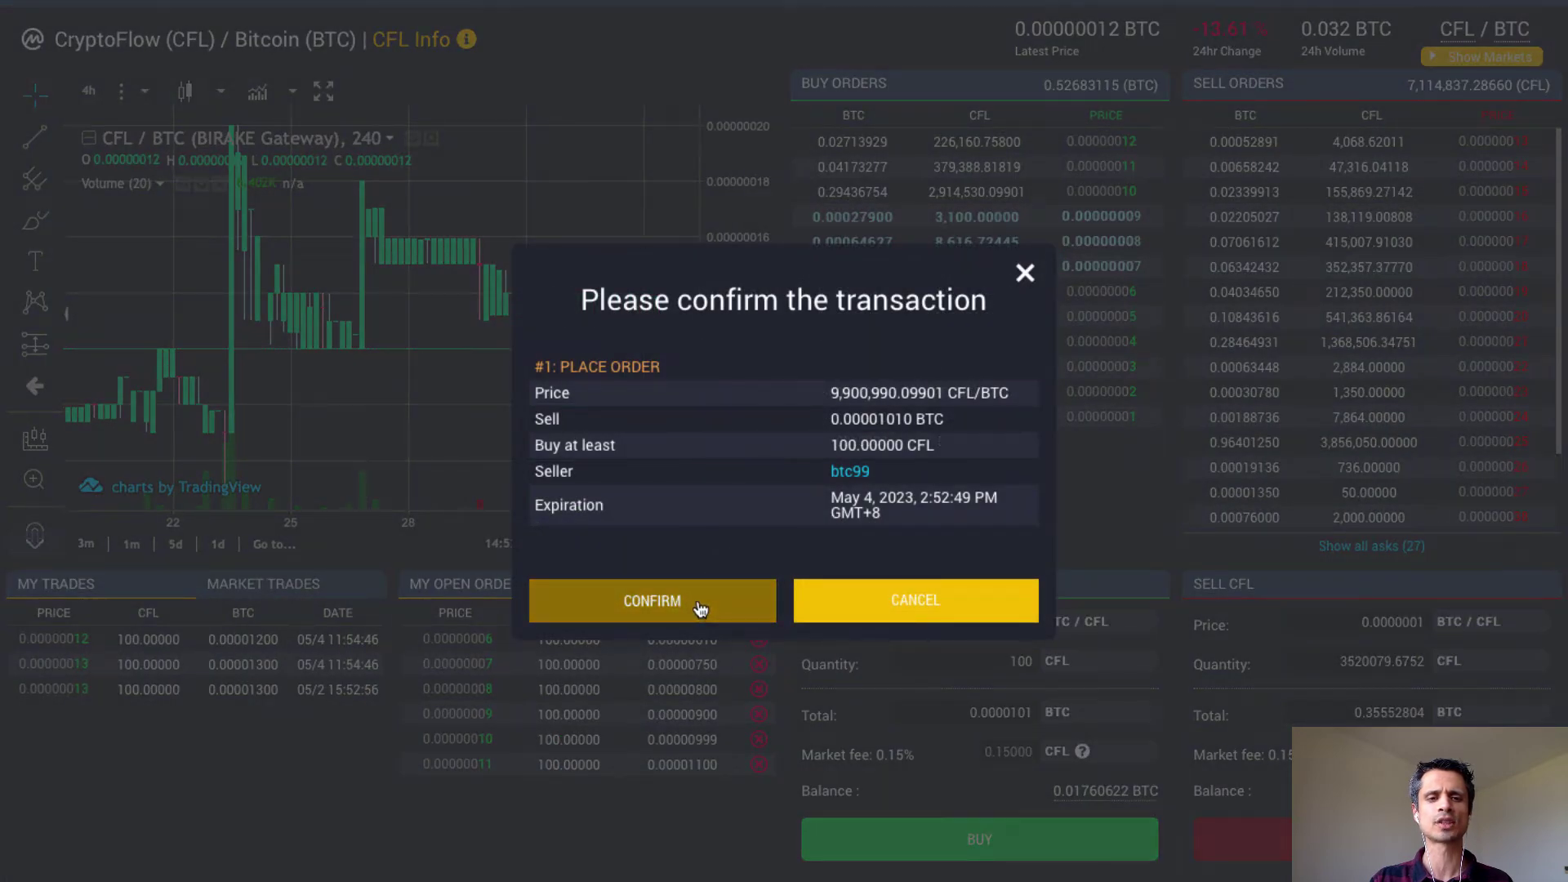
click(700, 610)
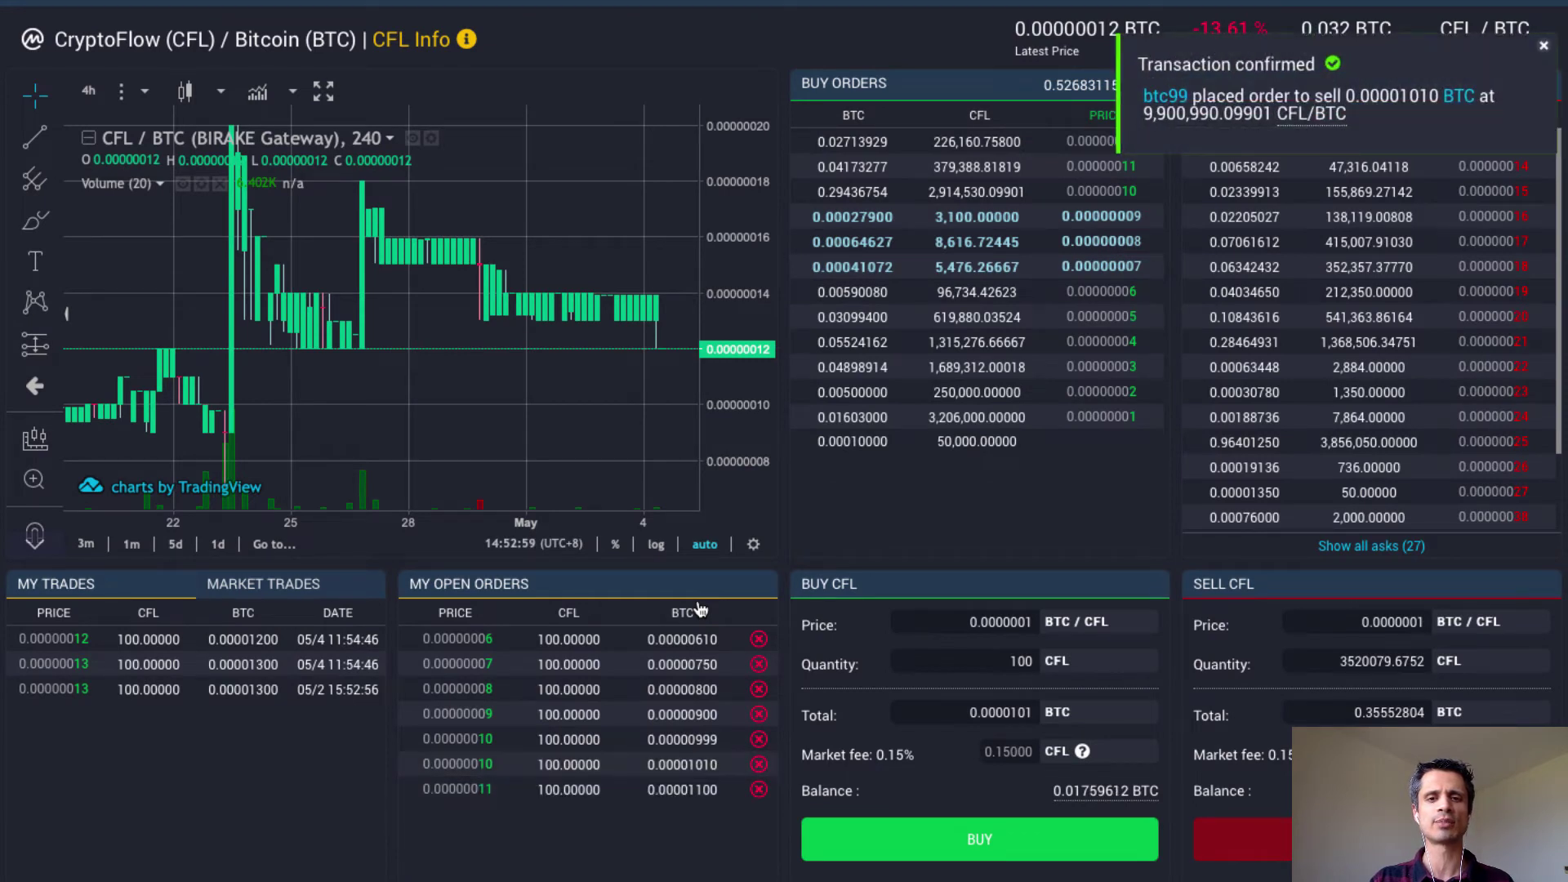
click(852, 169)
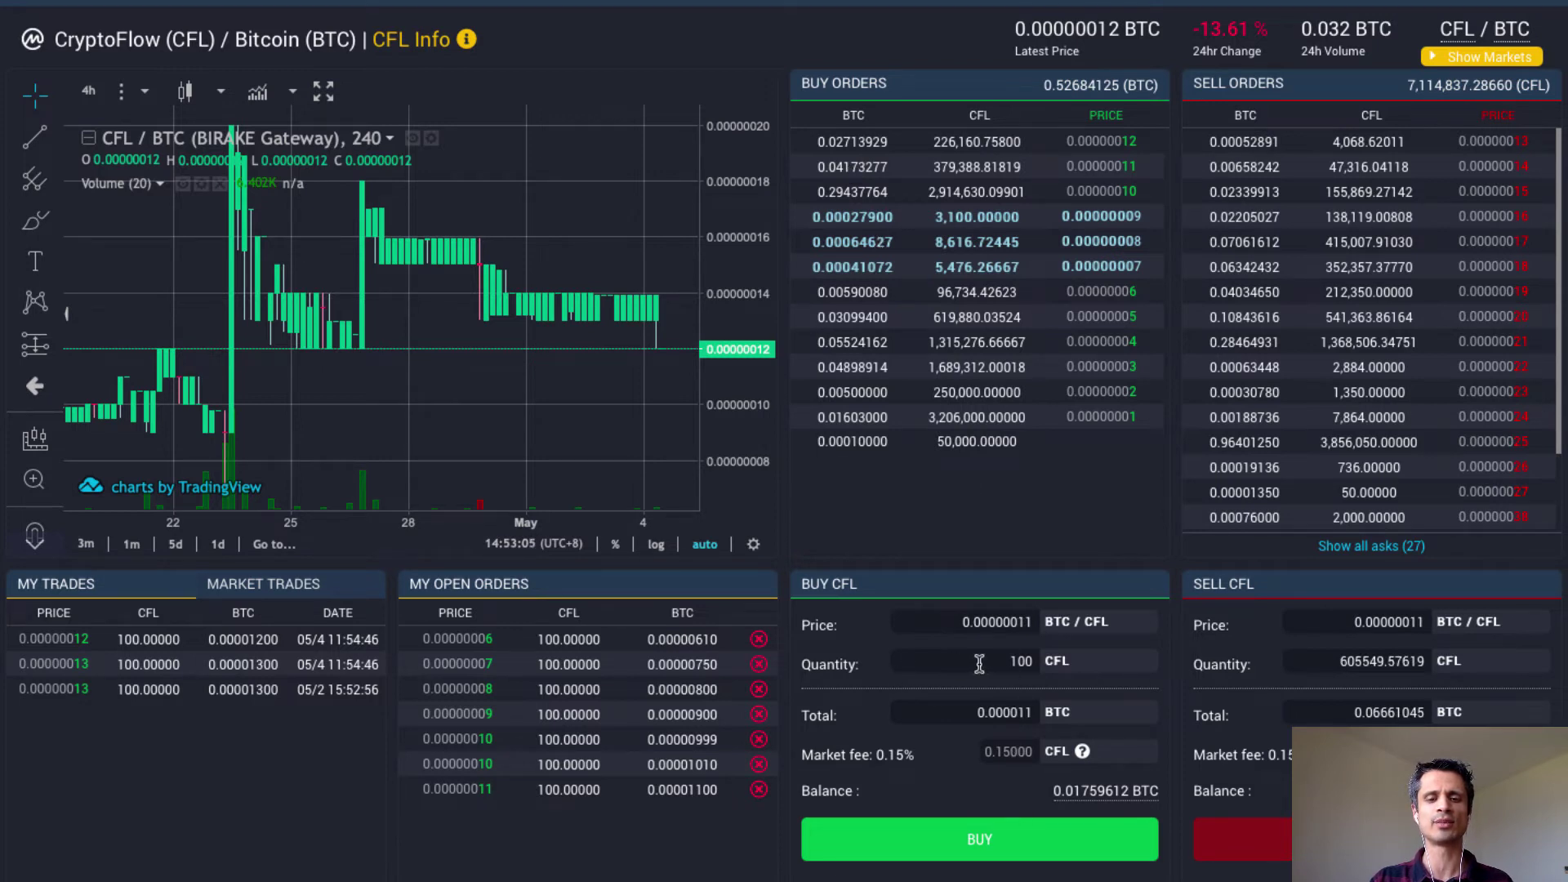
Submit and confirm a second 100 CFL buy order at 0.00000011 BTC.
click(988, 842)
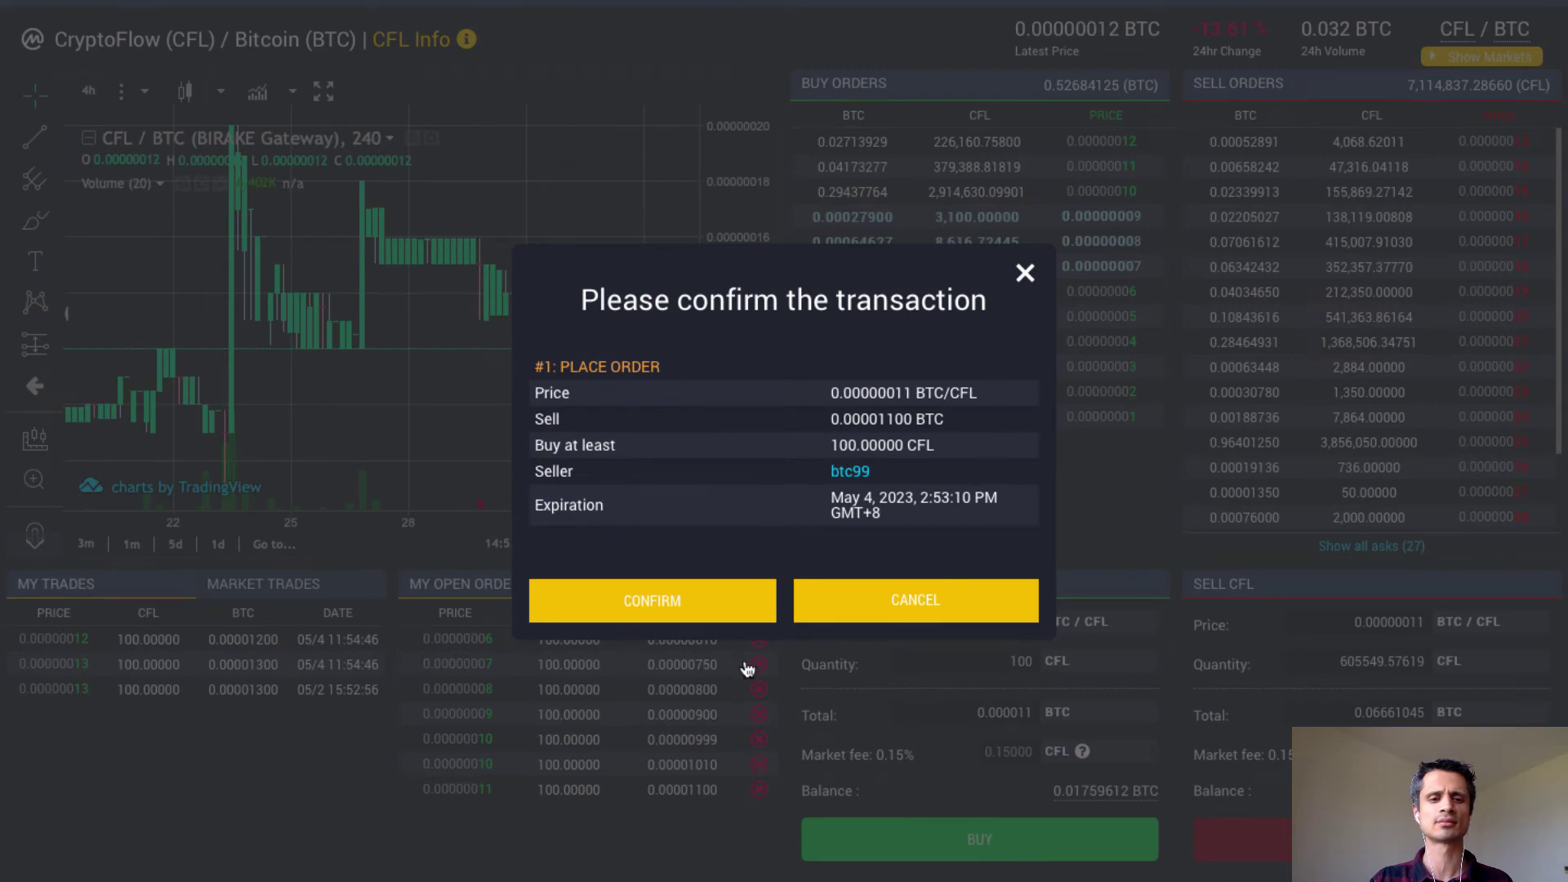
click(702, 604)
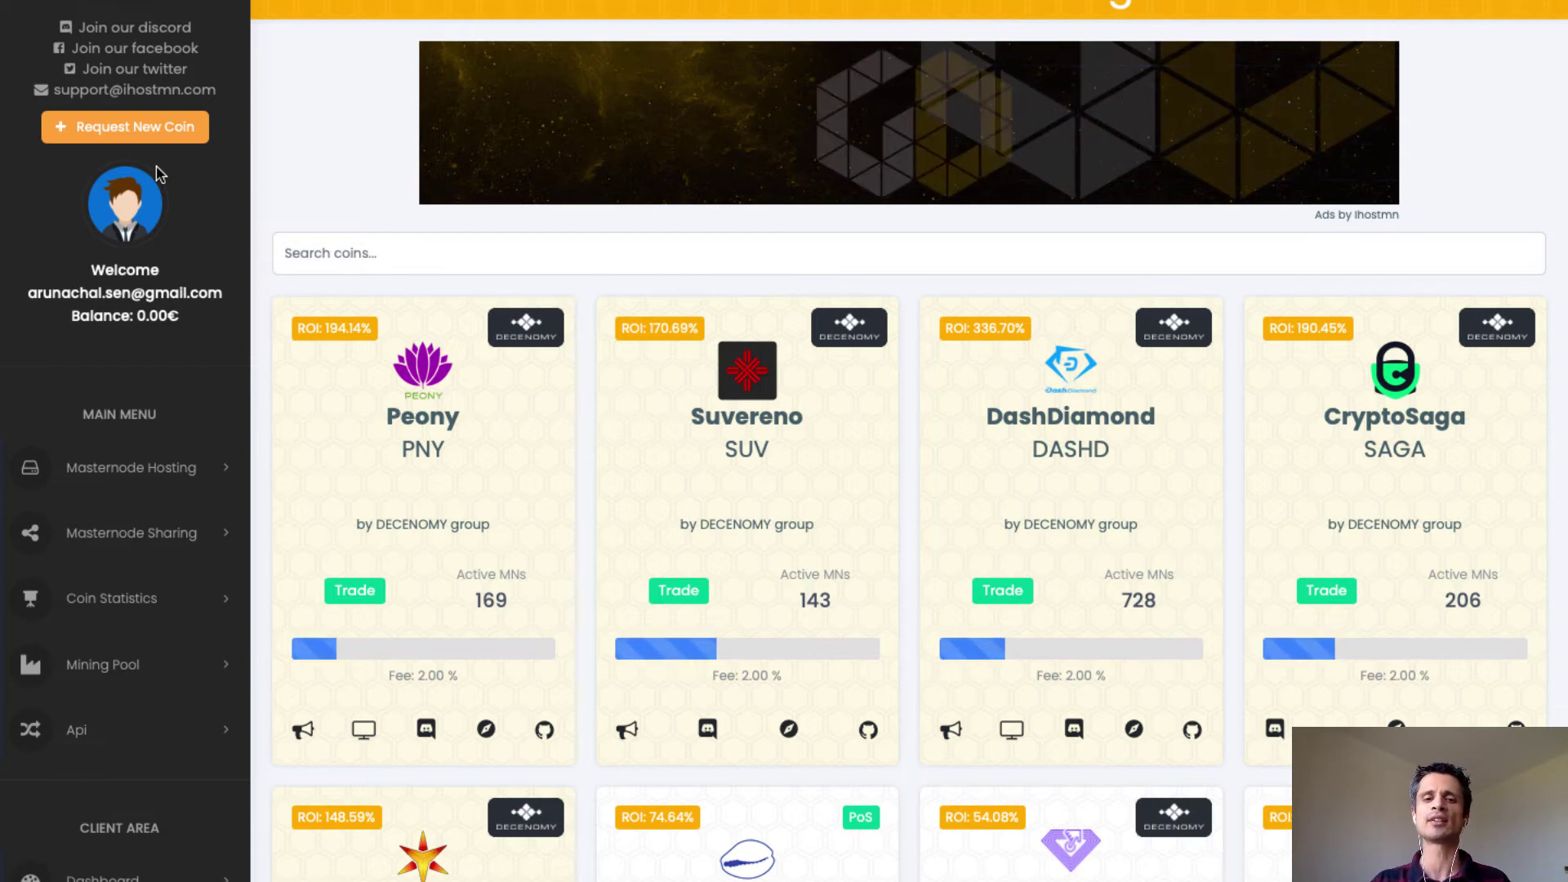
Scroll down the coin list and open the MobilityCoin (MOBIC) share page.
scroll(643, 434, down, 10)
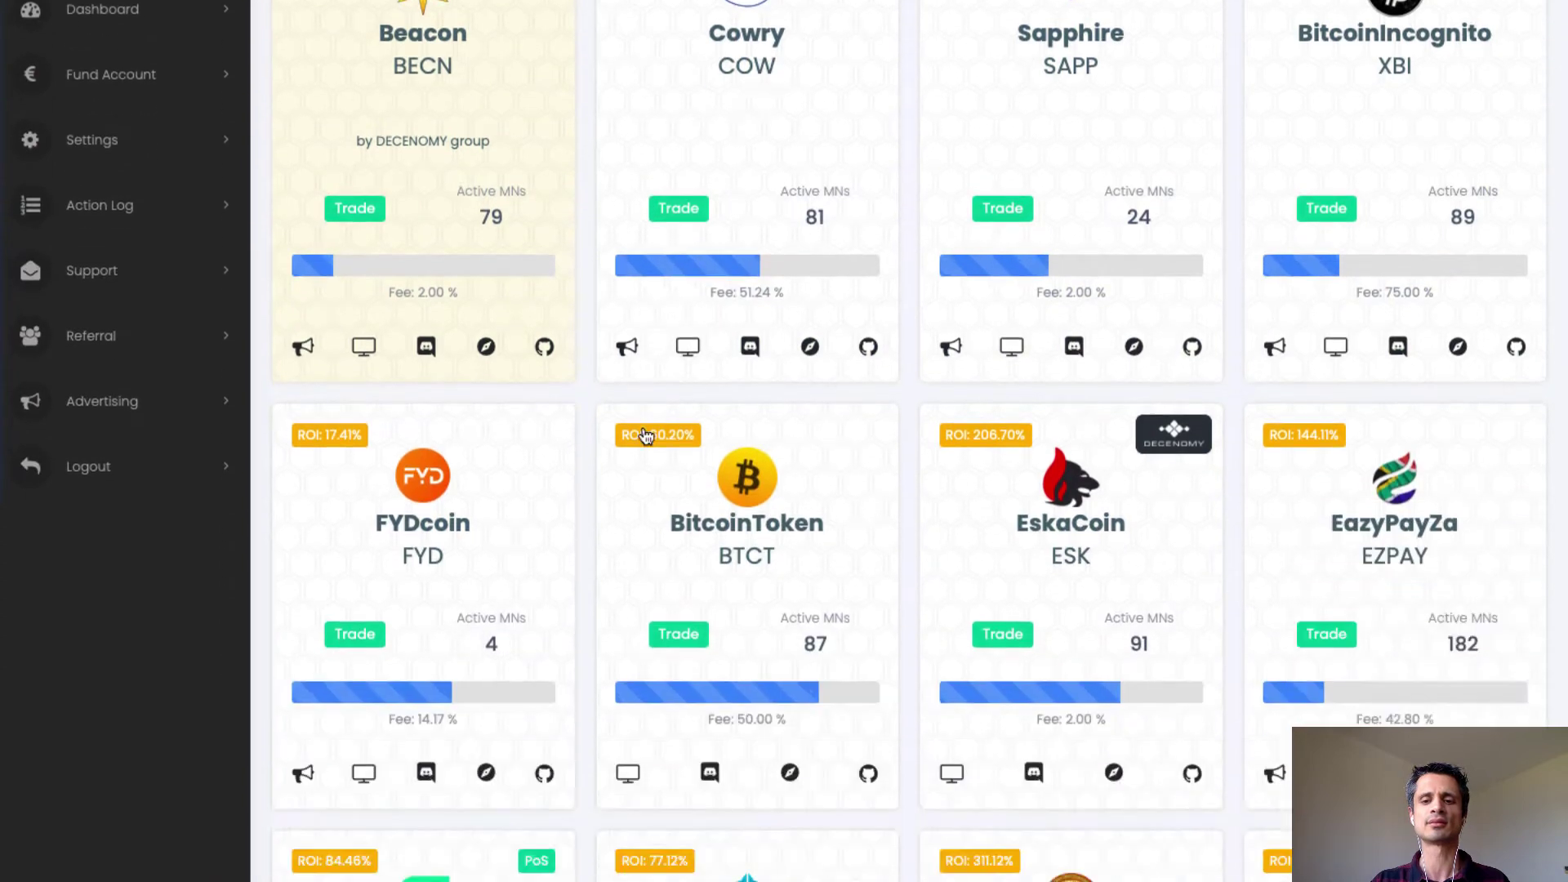
scroll(644, 434, down, 15)
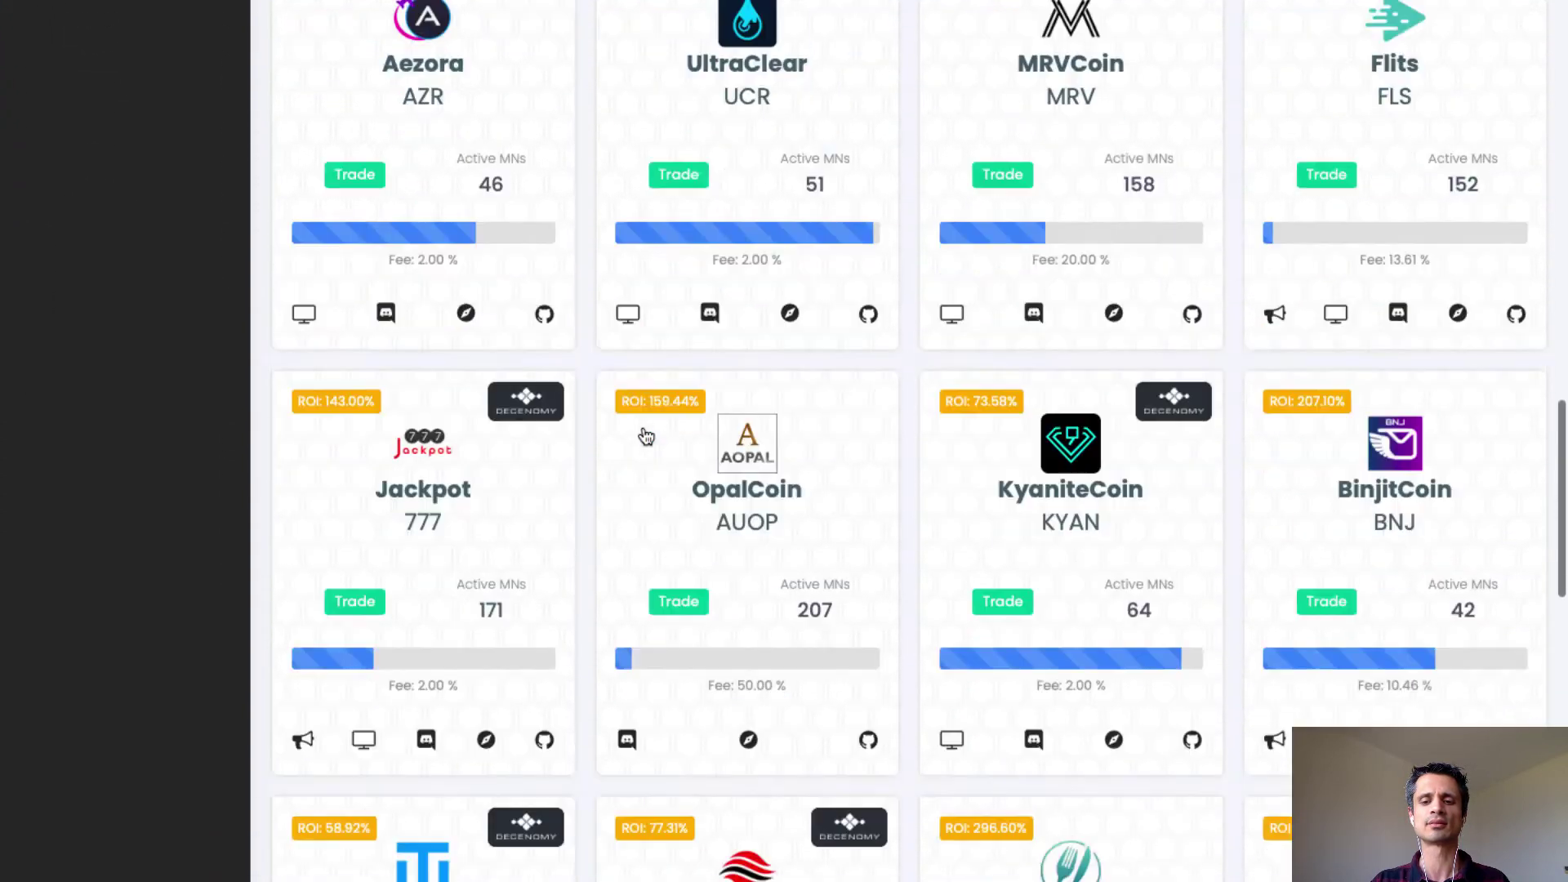
scroll(645, 437, down, 13)
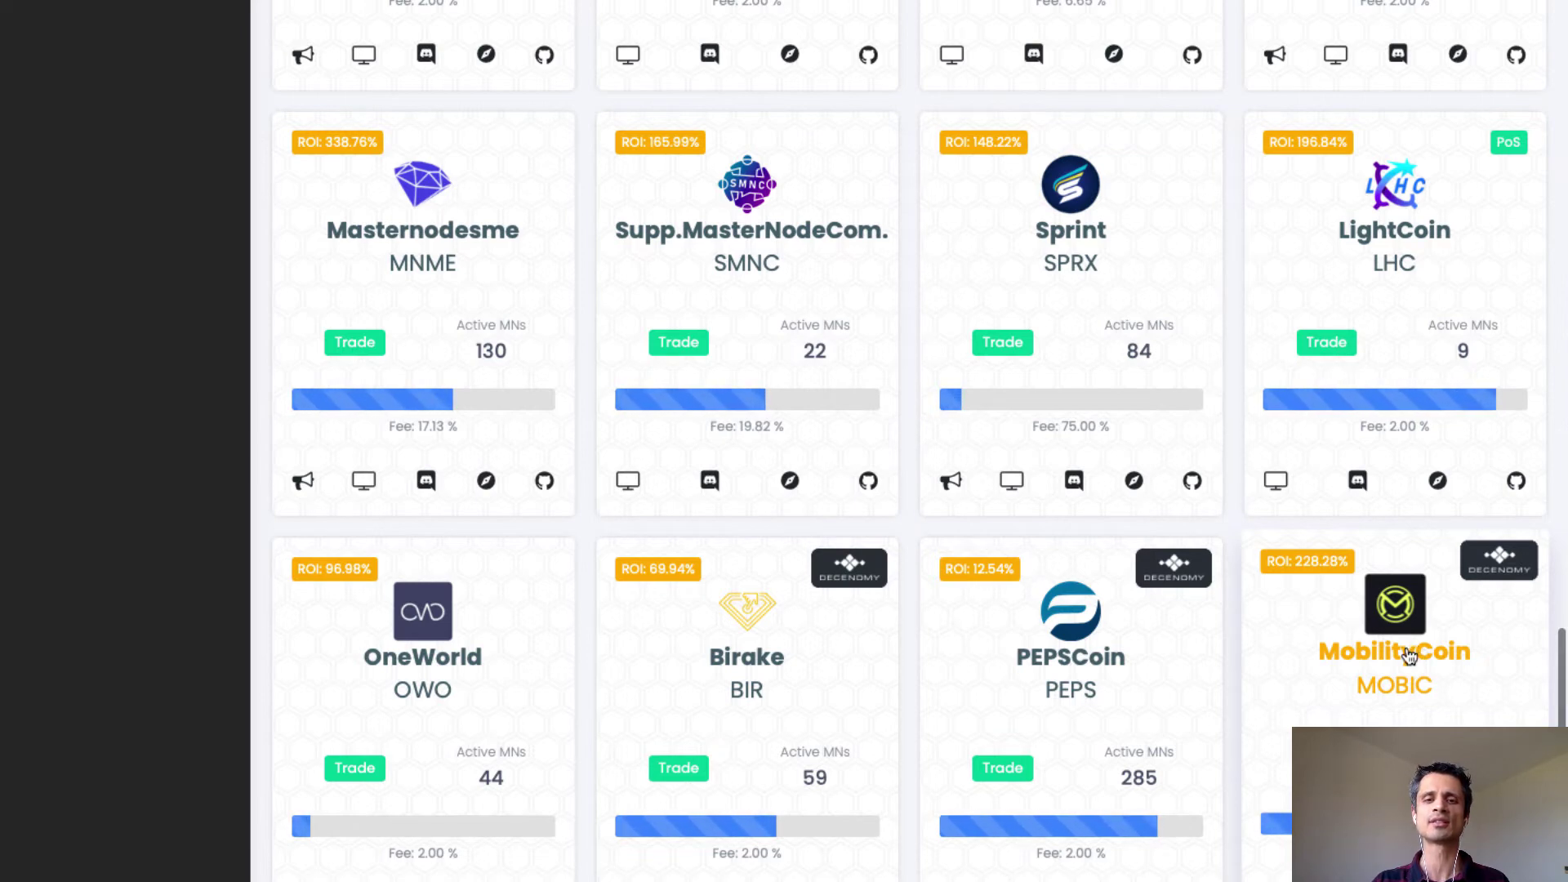
click(1408, 656)
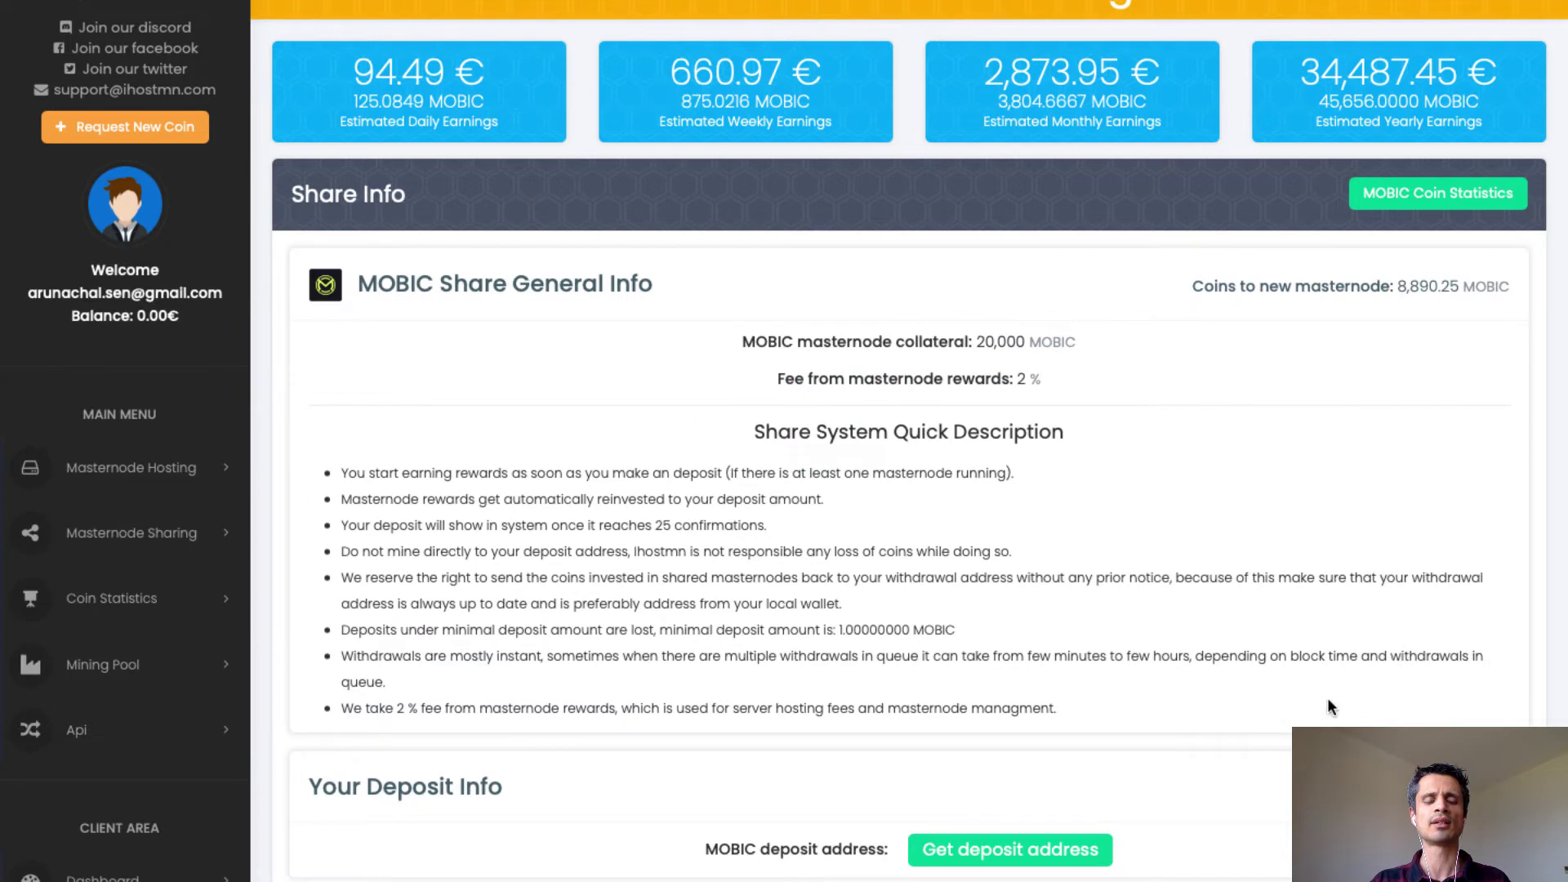
Request a MOBIC address on iHostMN, then switch over to the Birake Exchange tab.
scroll(1327, 698, down, 2)
scroll(1326, 704, down, 2)
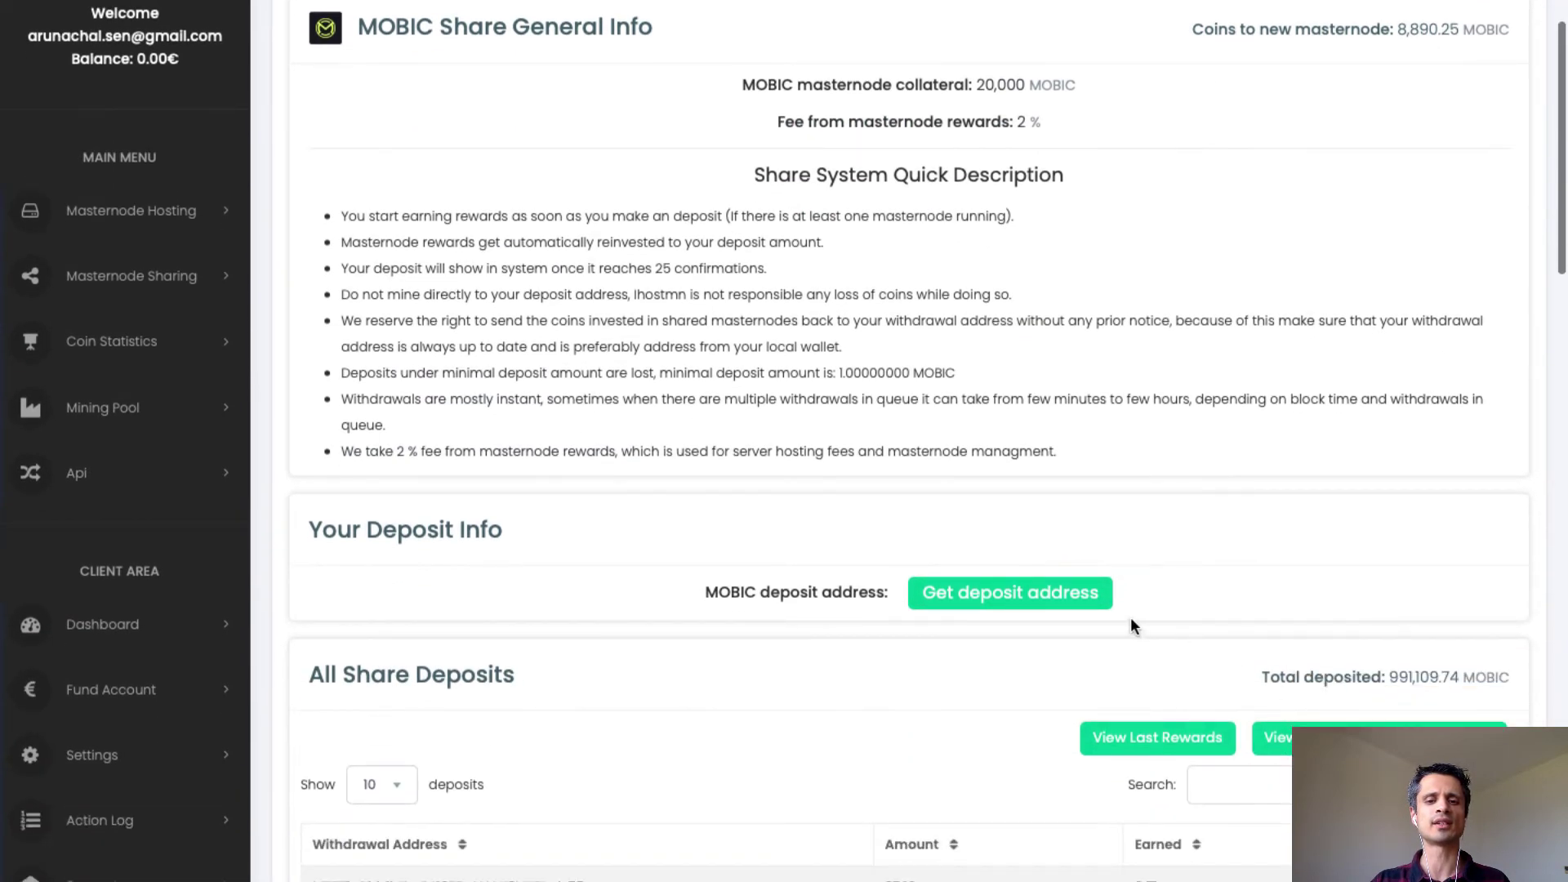
click(1025, 601)
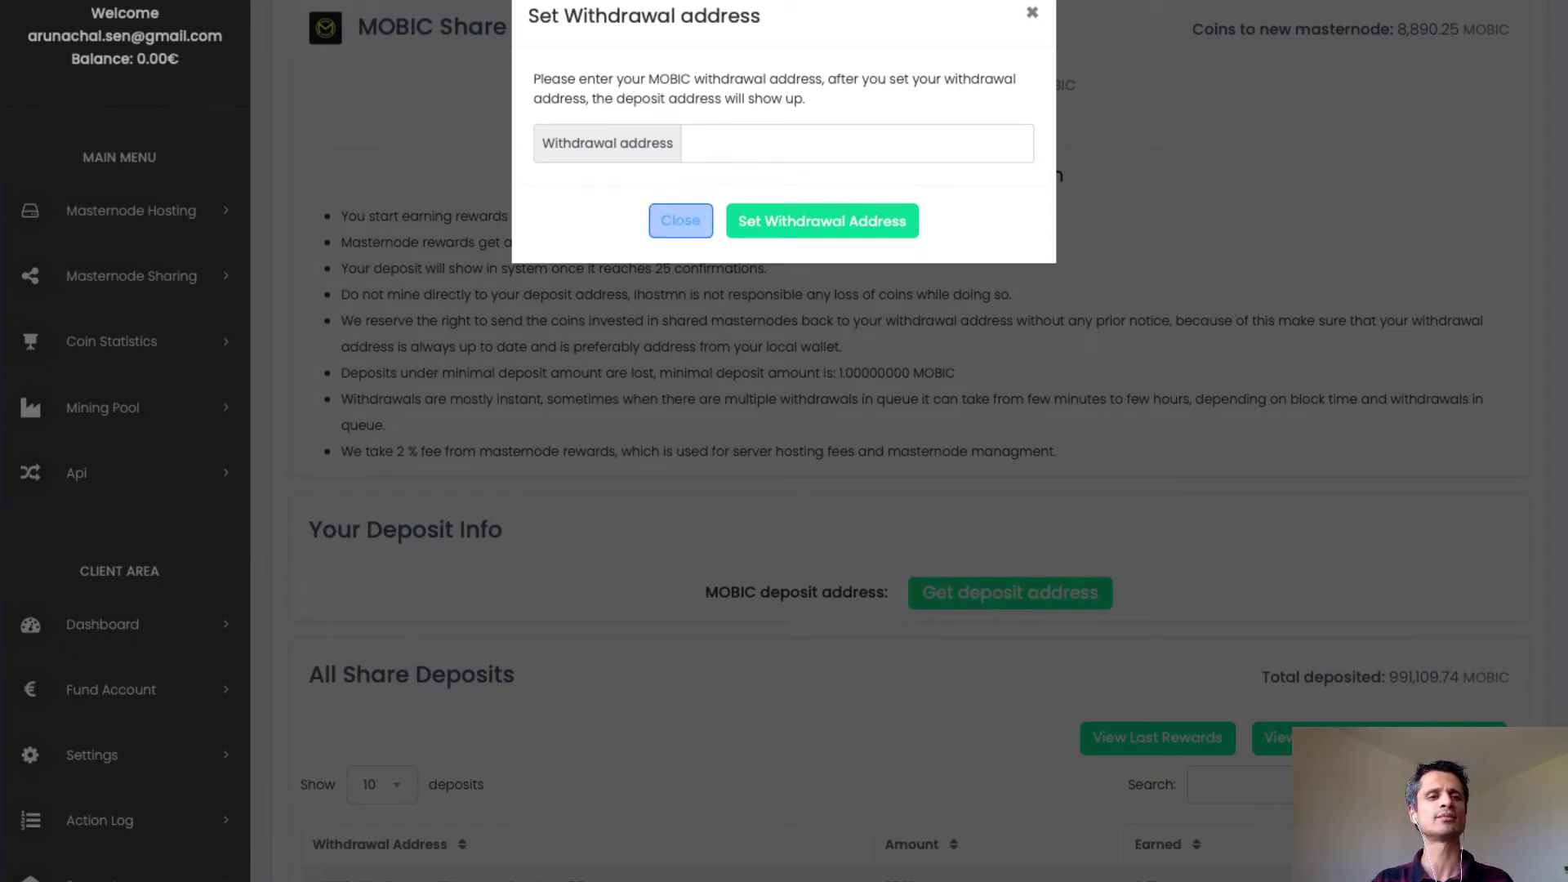
mouse_move(694, 2)
click(361, 51)
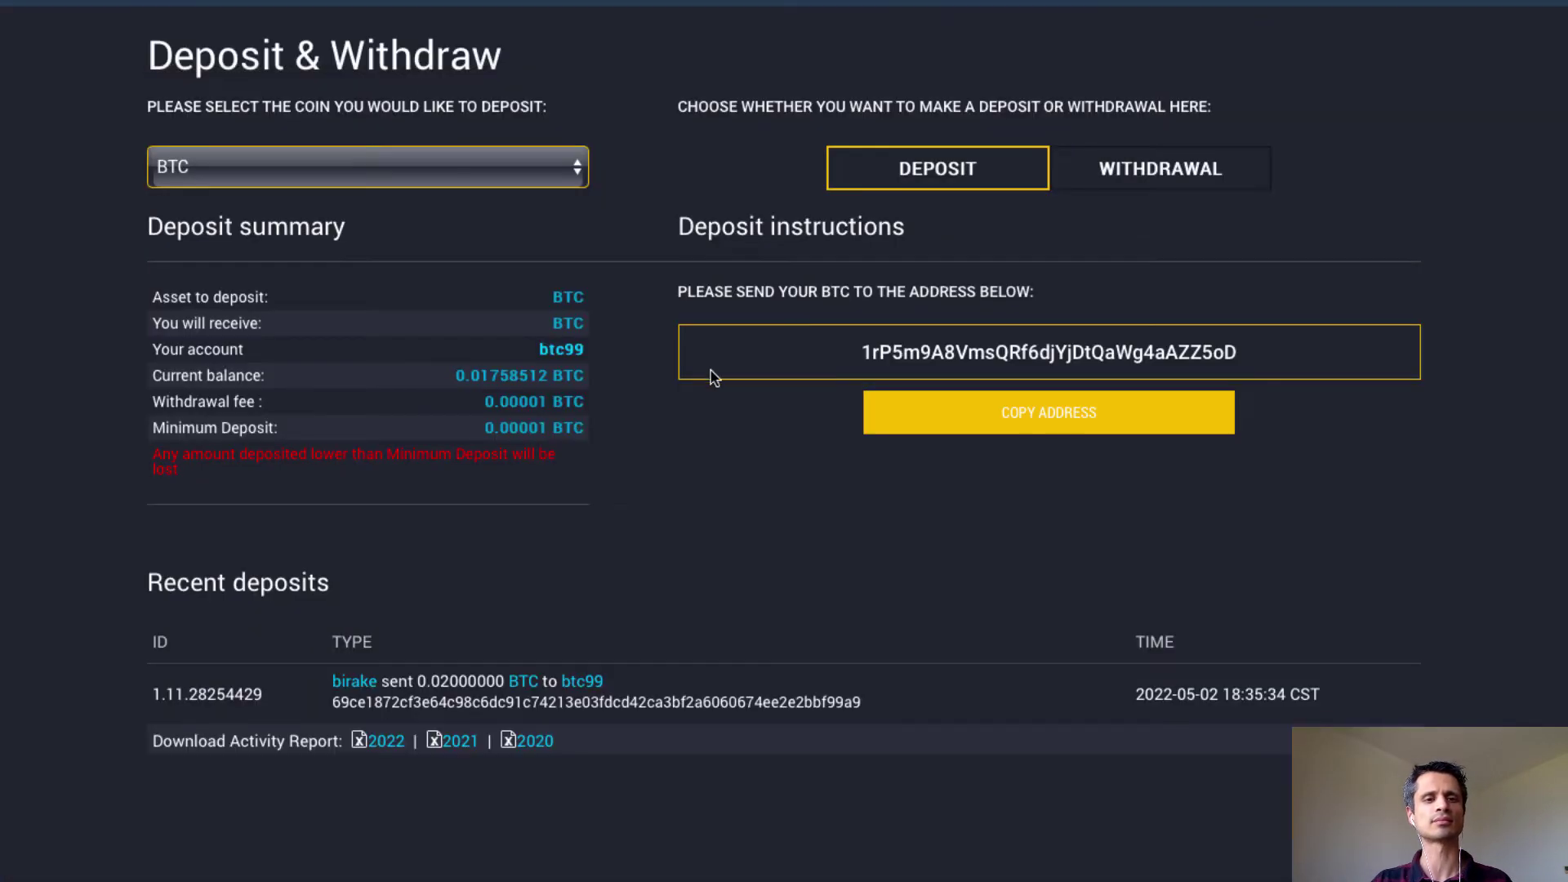
Select MOBIC on Birake's Deposit tab and copy its deposit address.
click(539, 167)
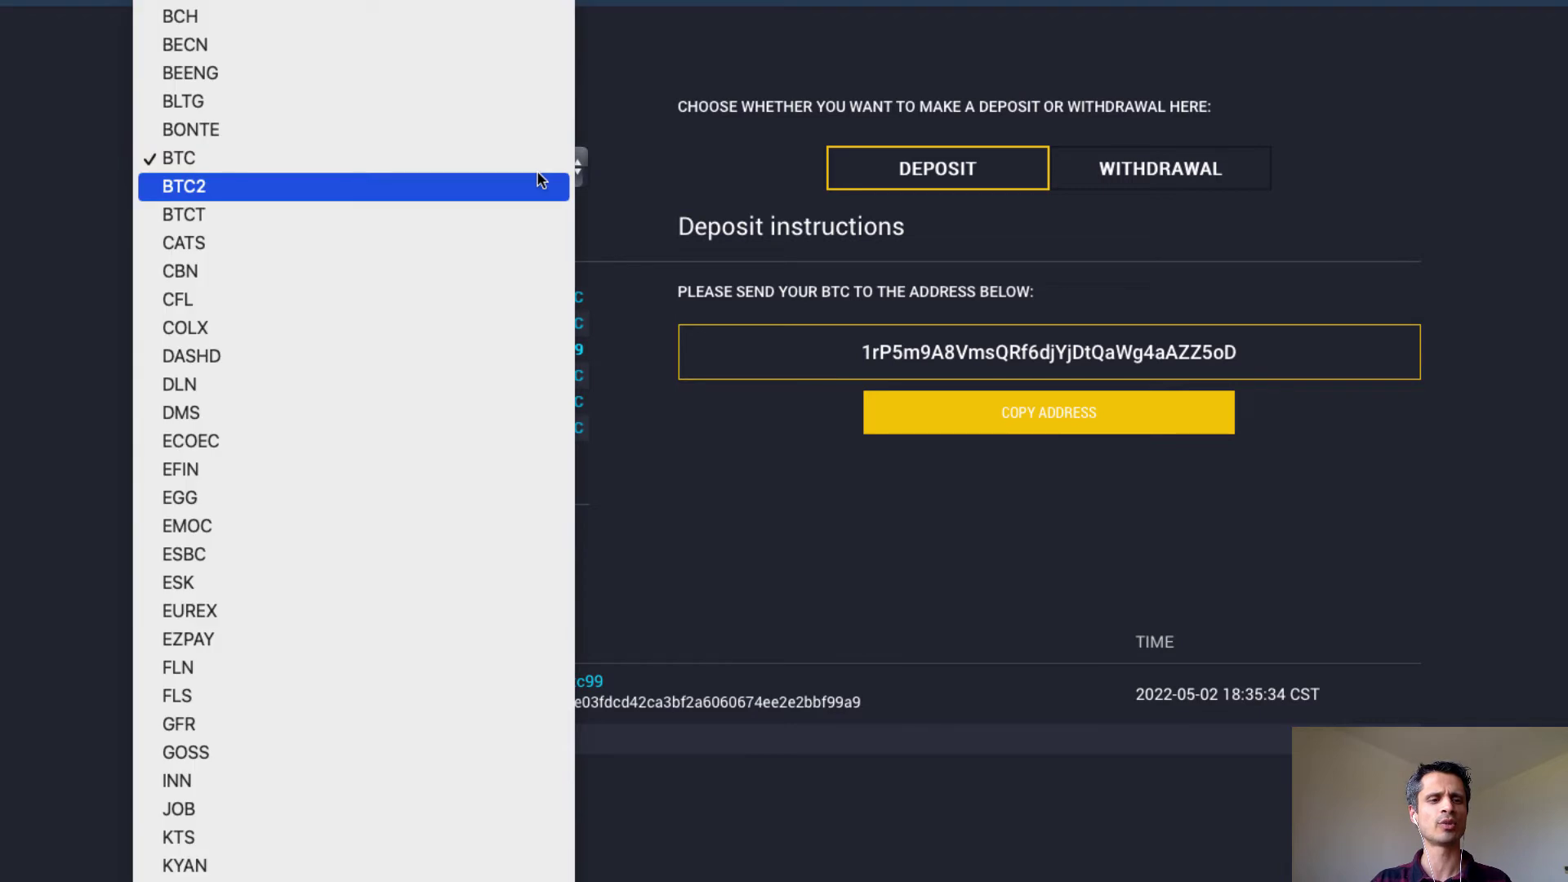
scroll(501, 870, down, 5)
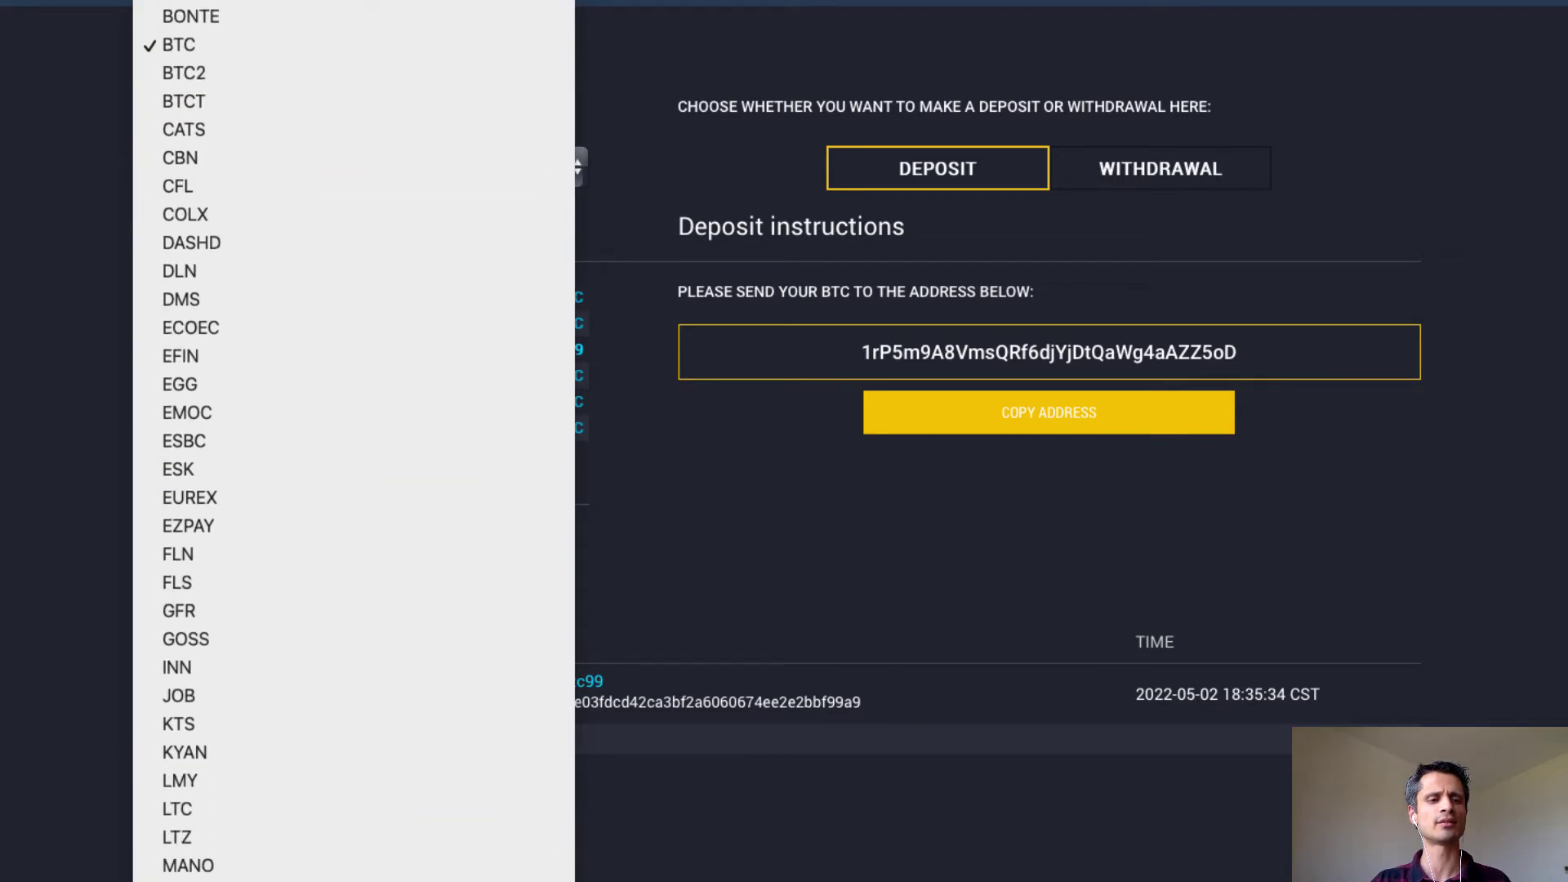
click(477, 791)
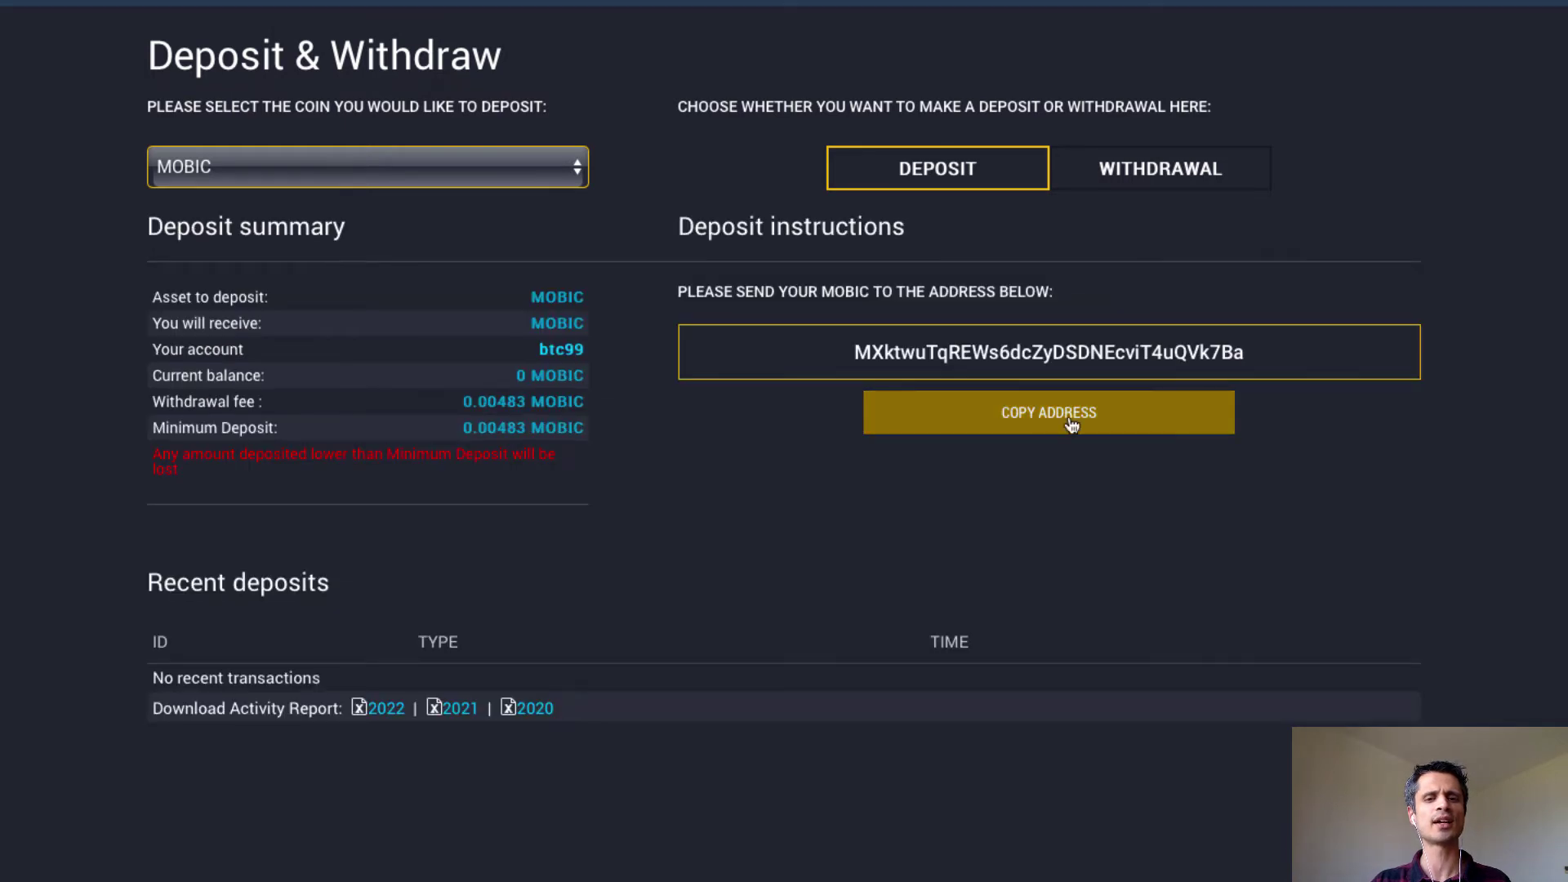
click(1031, 423)
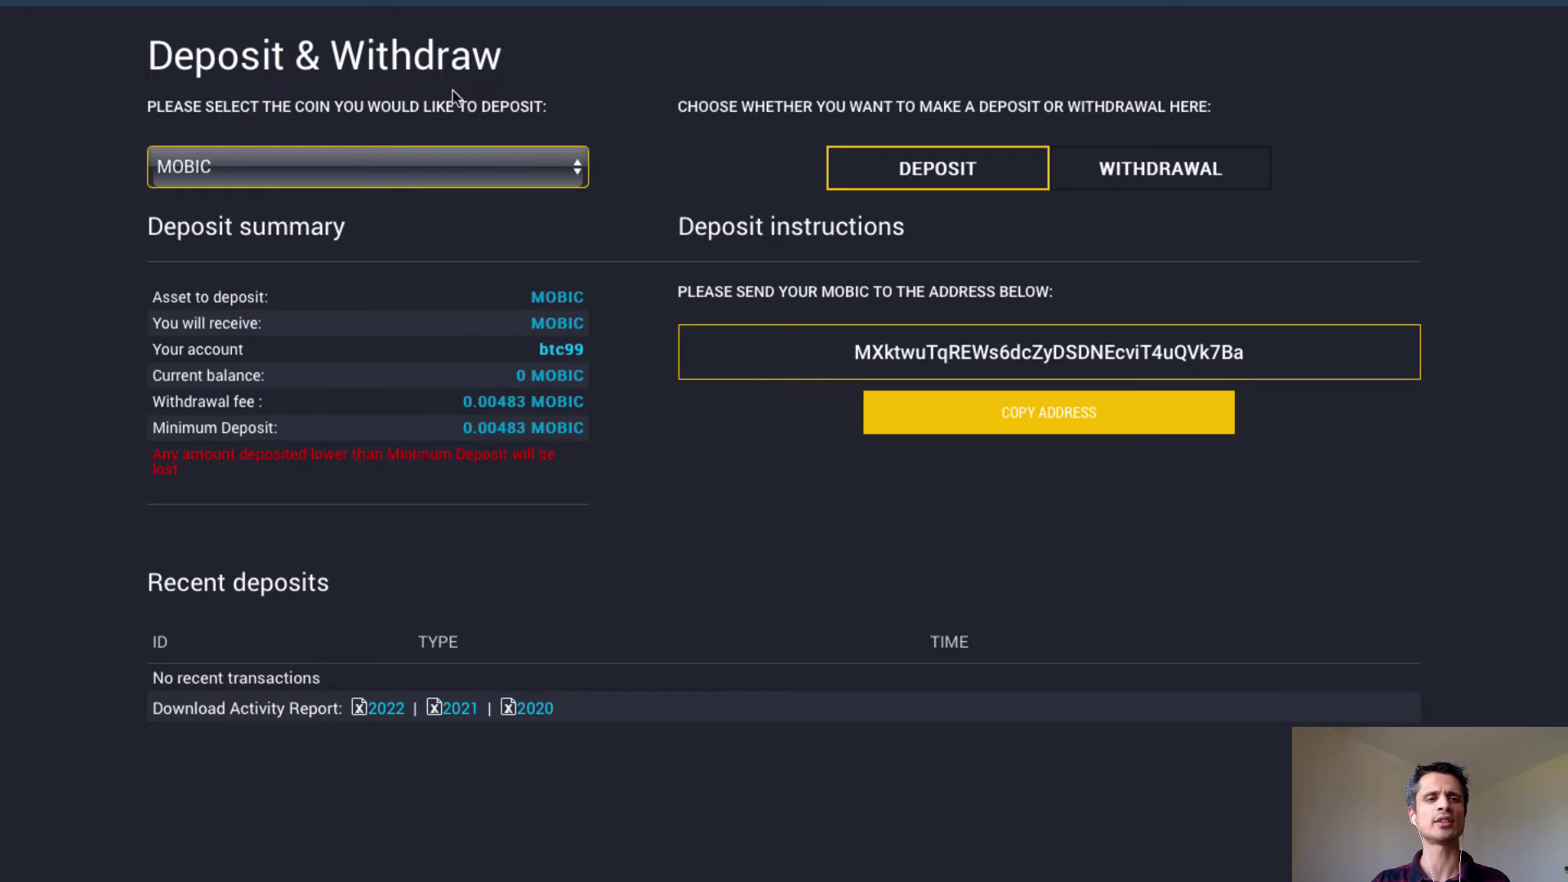
Paste the Birake MOBIC deposit address as iHostMN's MOBIC withdrawal address and confirm it.
click(182, 48)
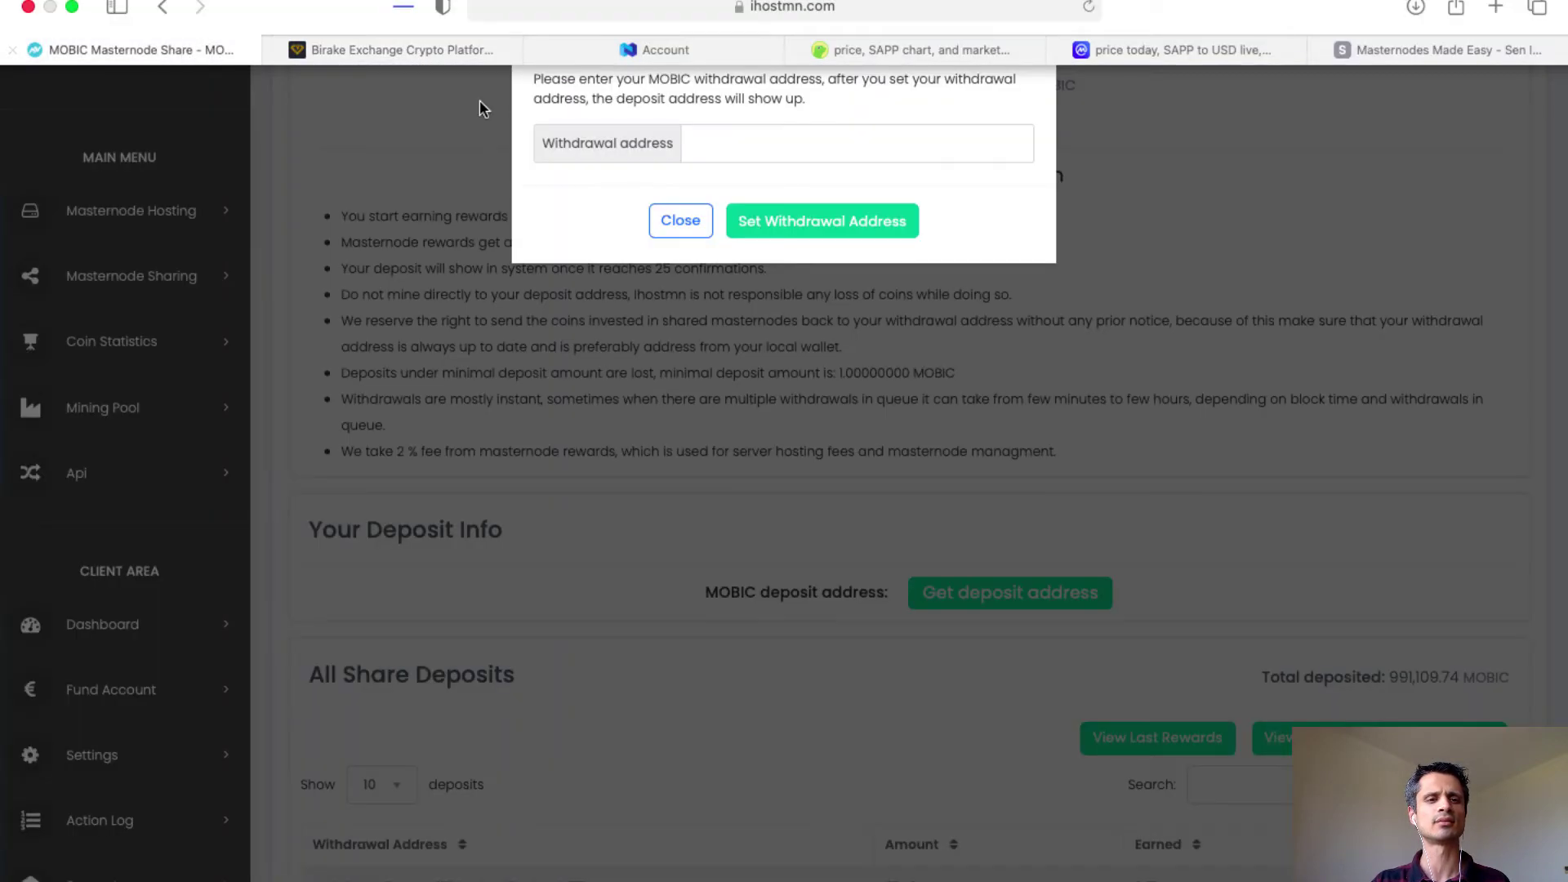
click(728, 146)
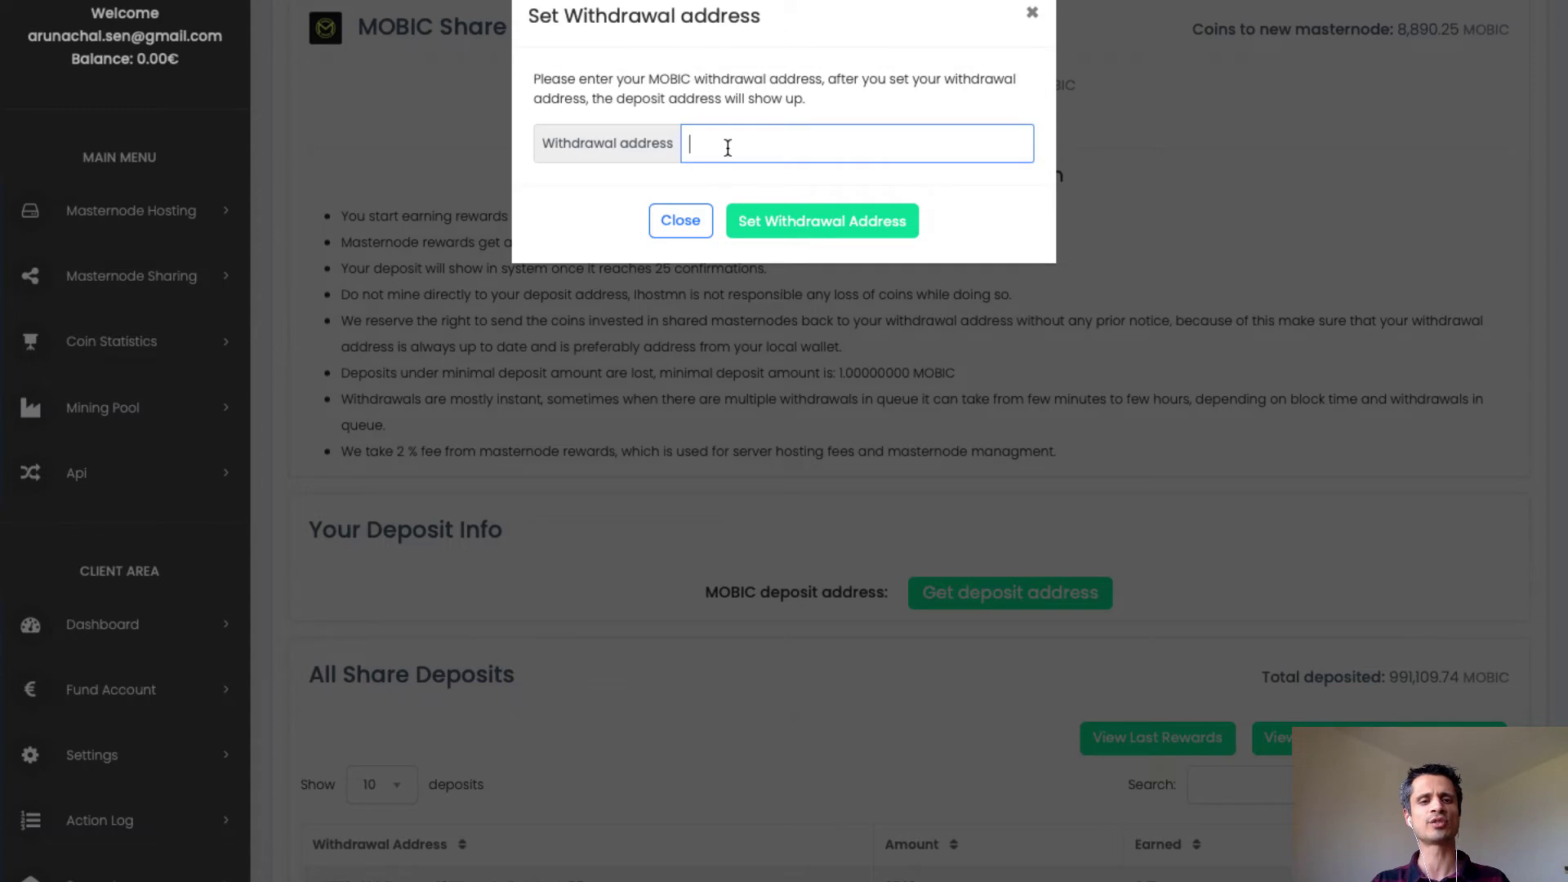
text(MXktvYuTqREWs6dcZyDSDNEcviT4uQVk7Ba)
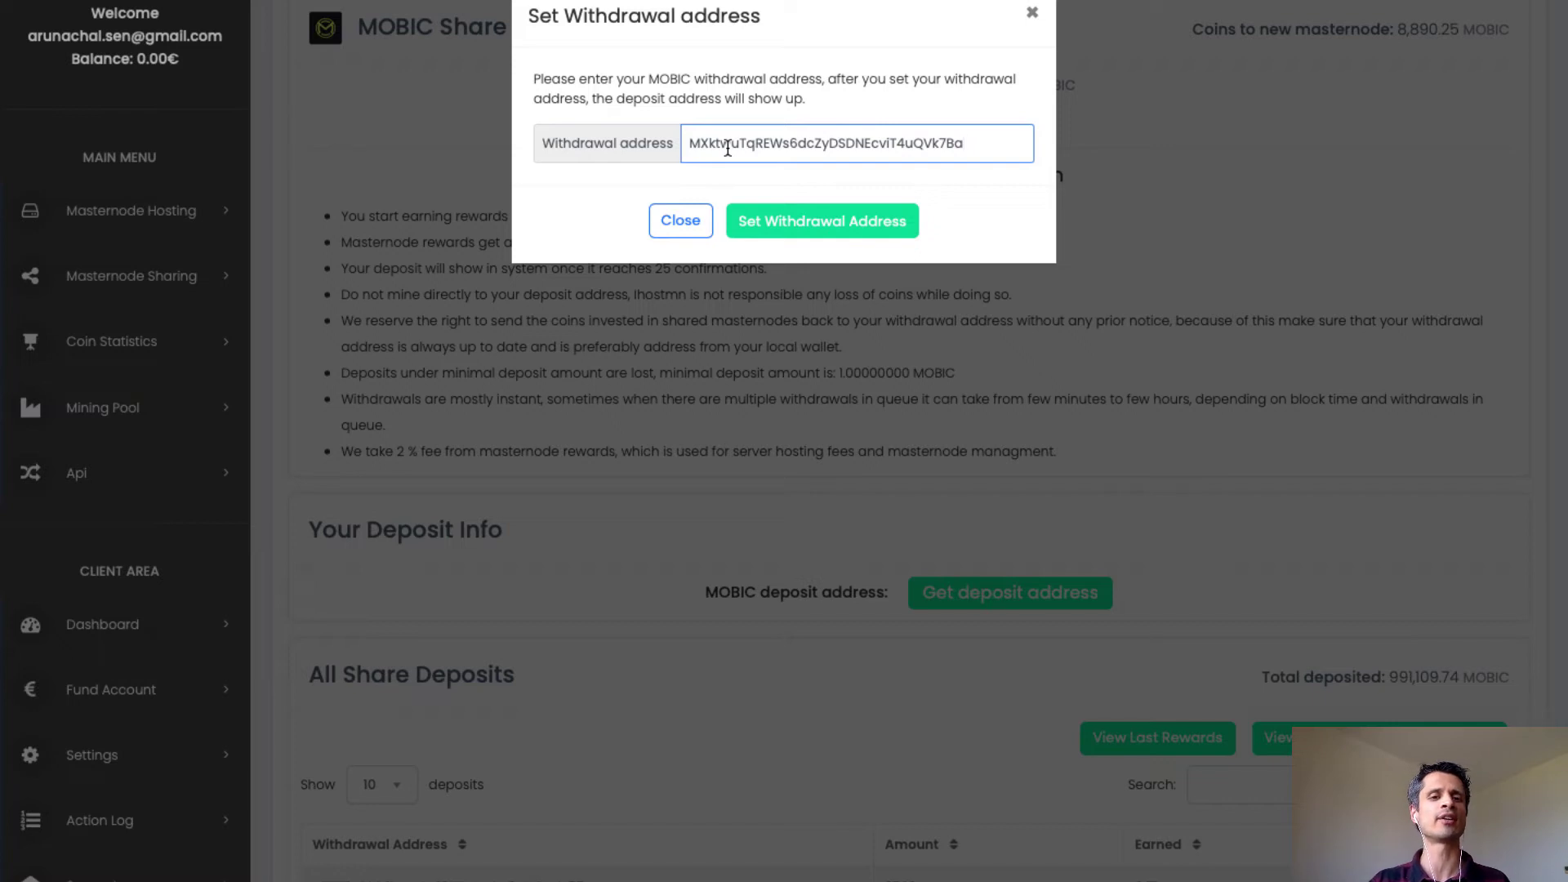
click(825, 229)
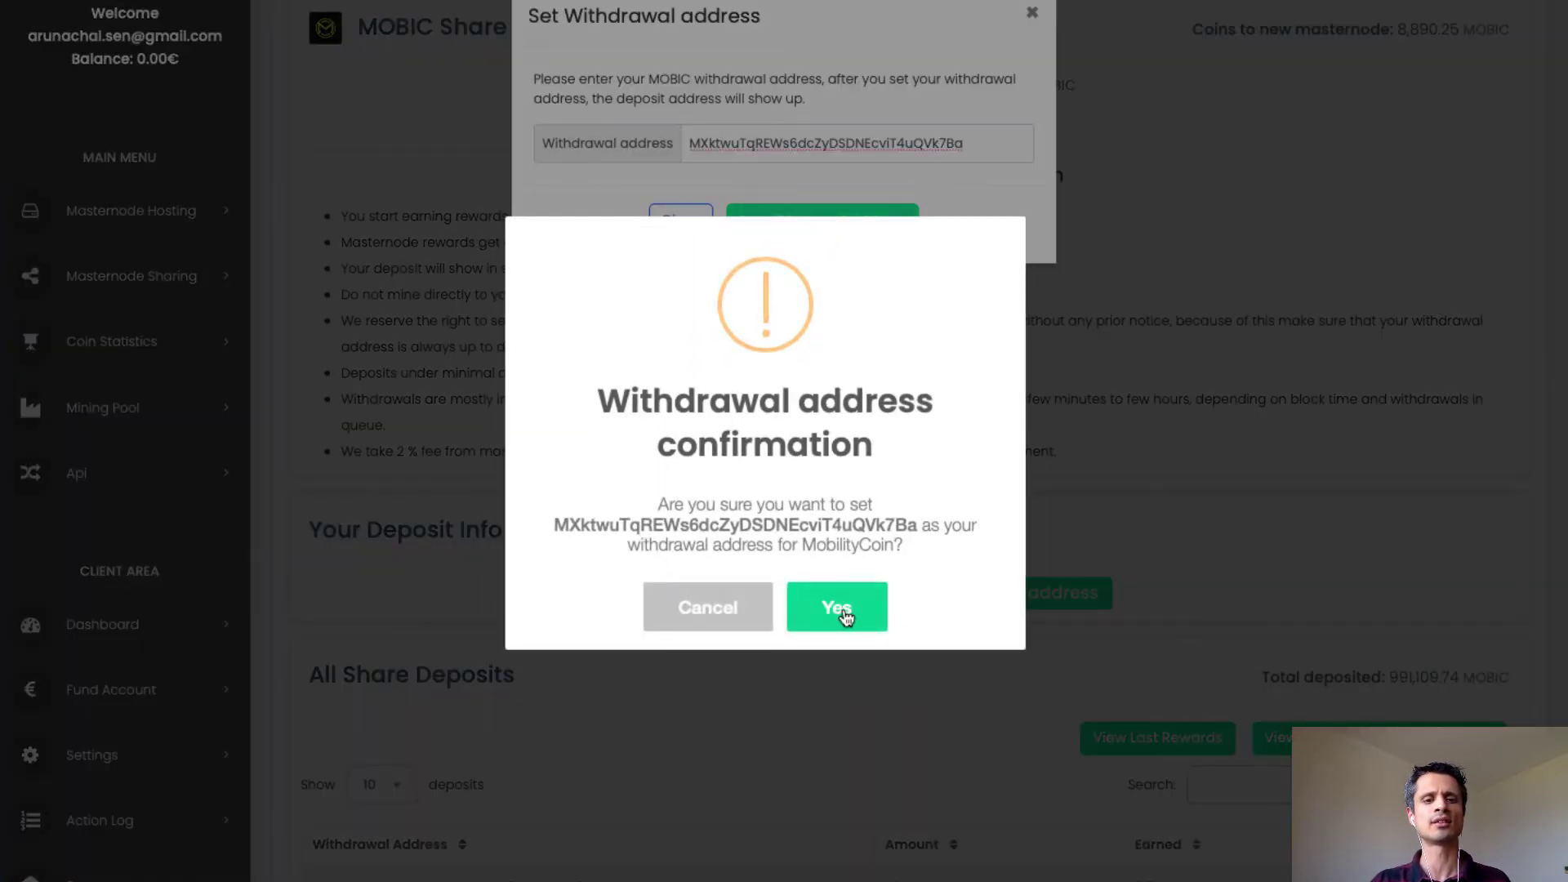
click(842, 611)
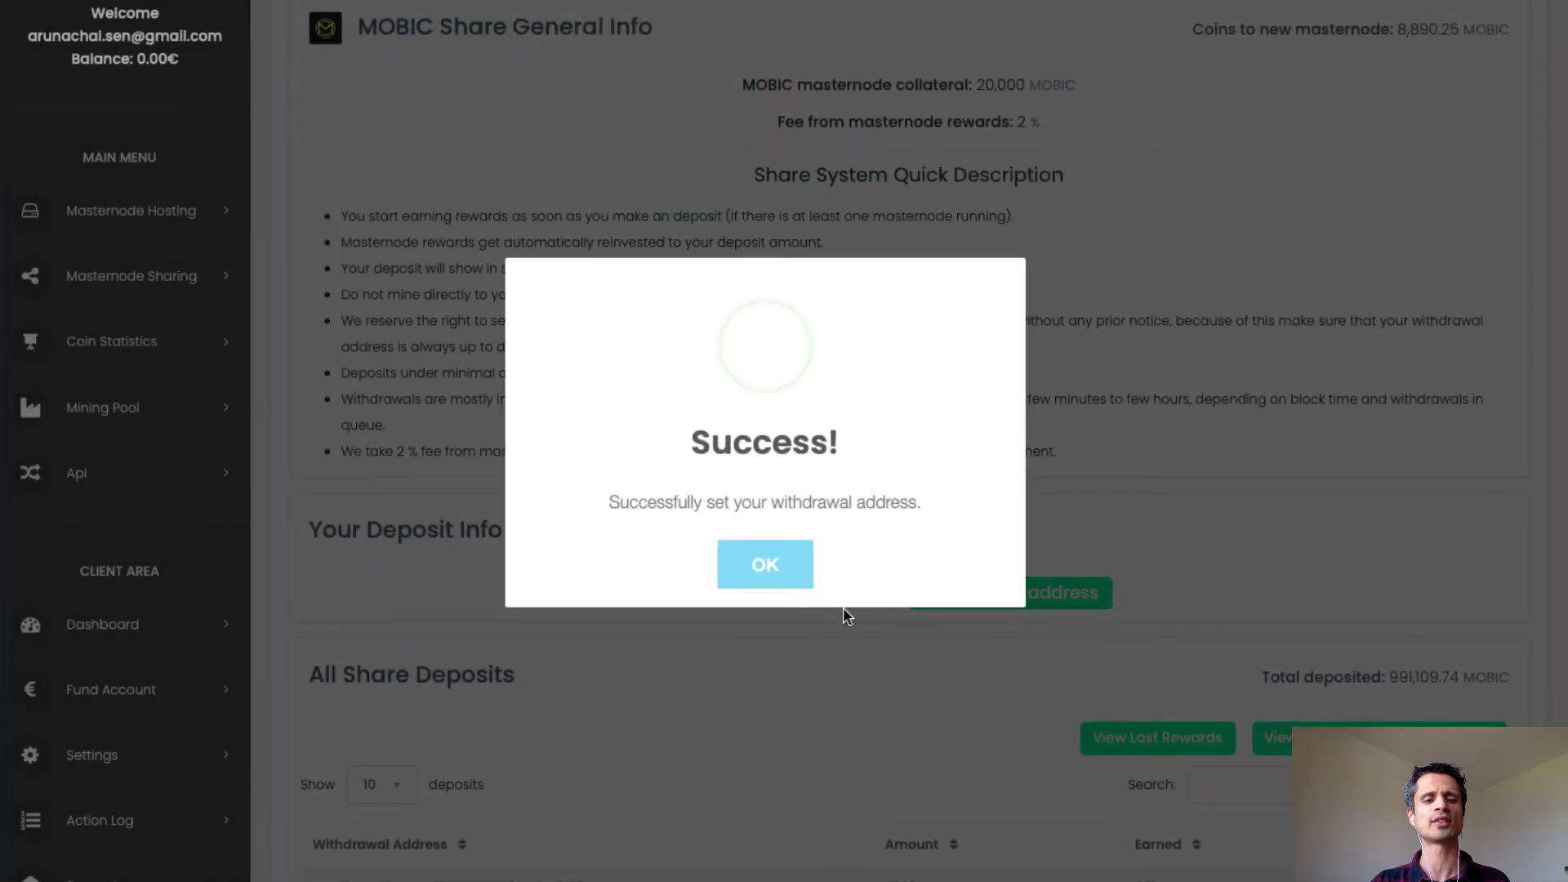
click(783, 567)
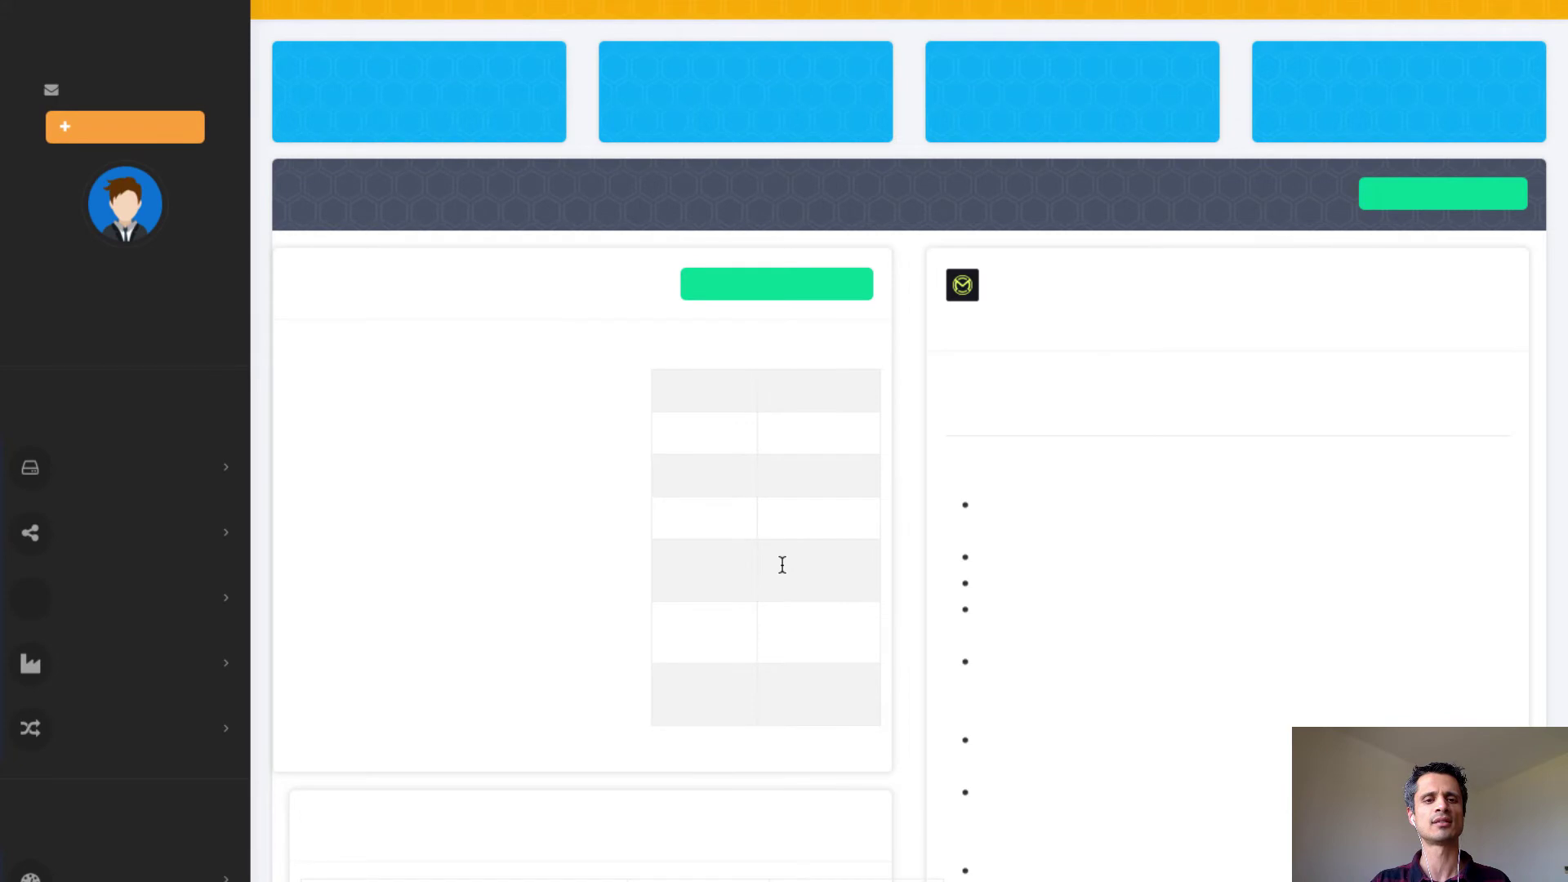
Scroll to the MOBIC deposit info with QR code, 1.00000000 MOBIC minimum and 0 total.
scroll(852, 580, down, 3)
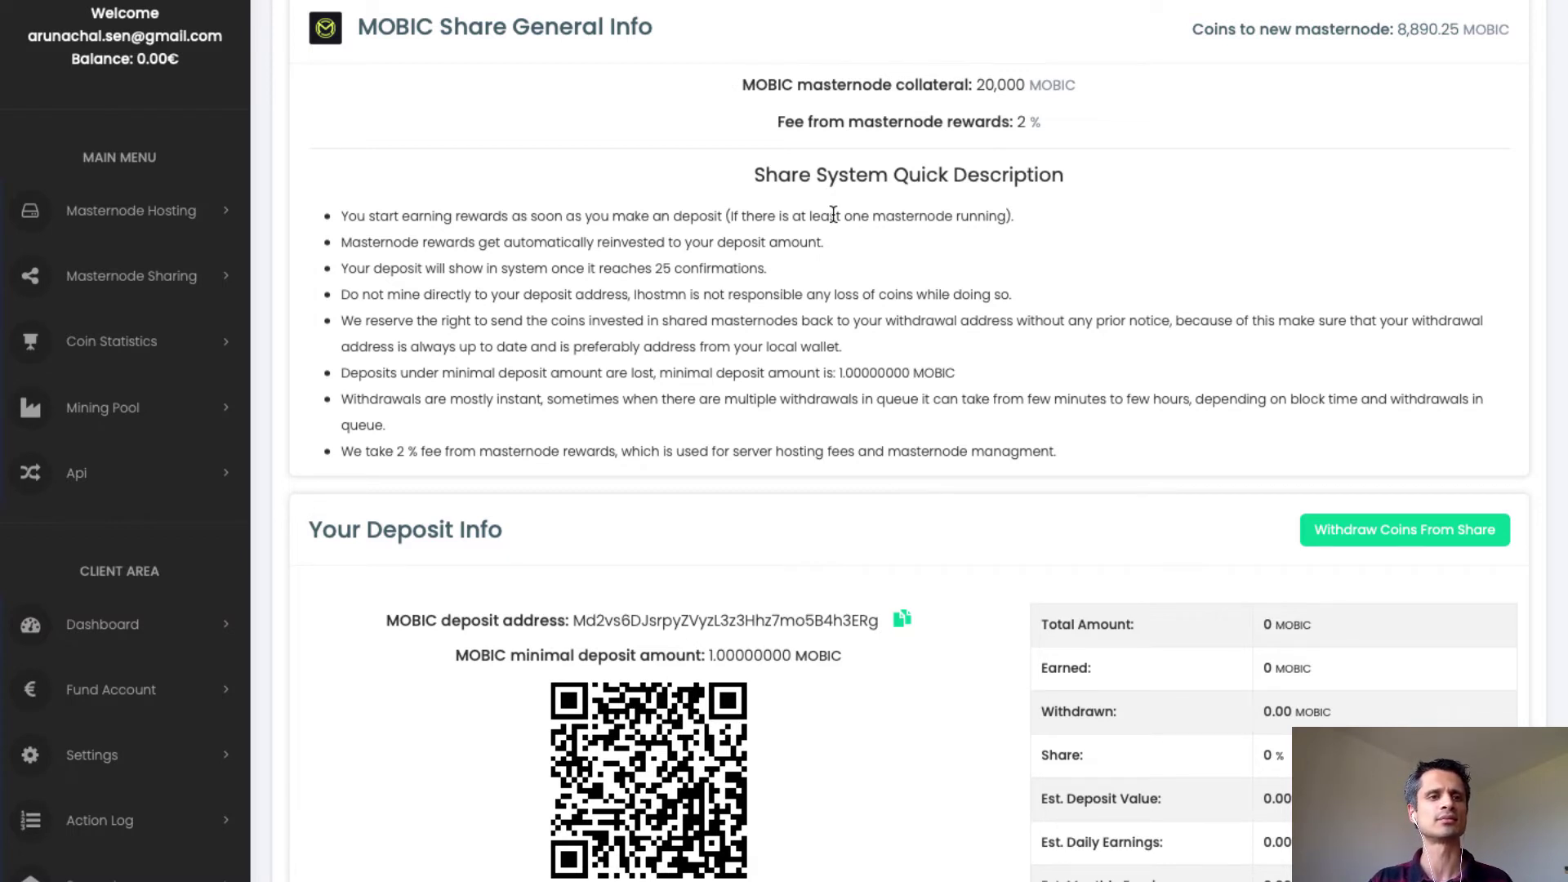
View Birake's MOBIC withdrawal page at 0 balance, then switch to the terminal tracker output.
mouse_move(491, 6)
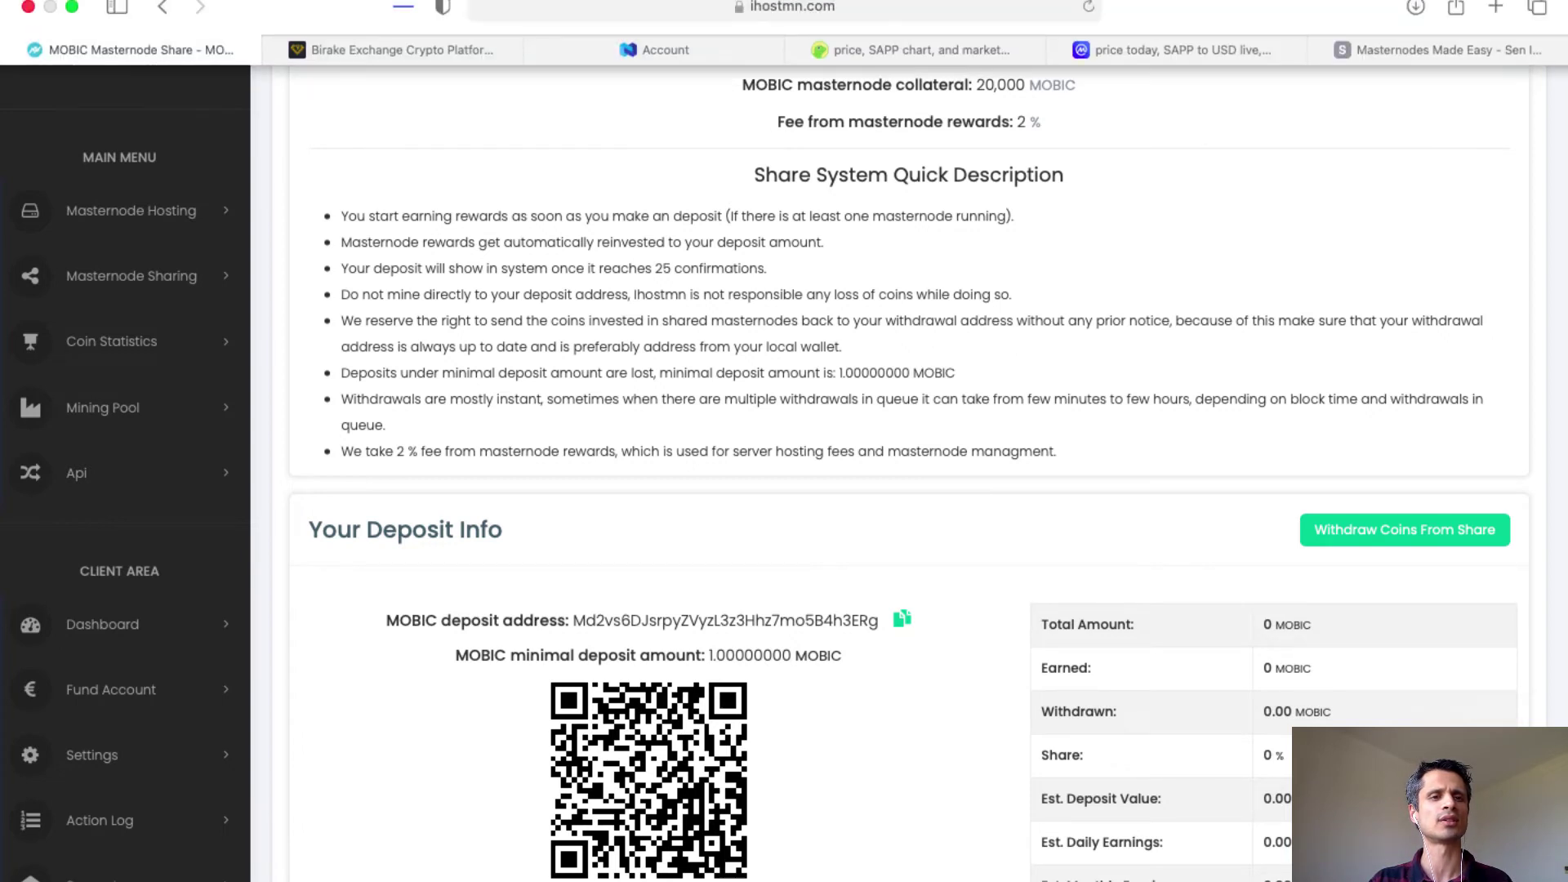
click(451, 51)
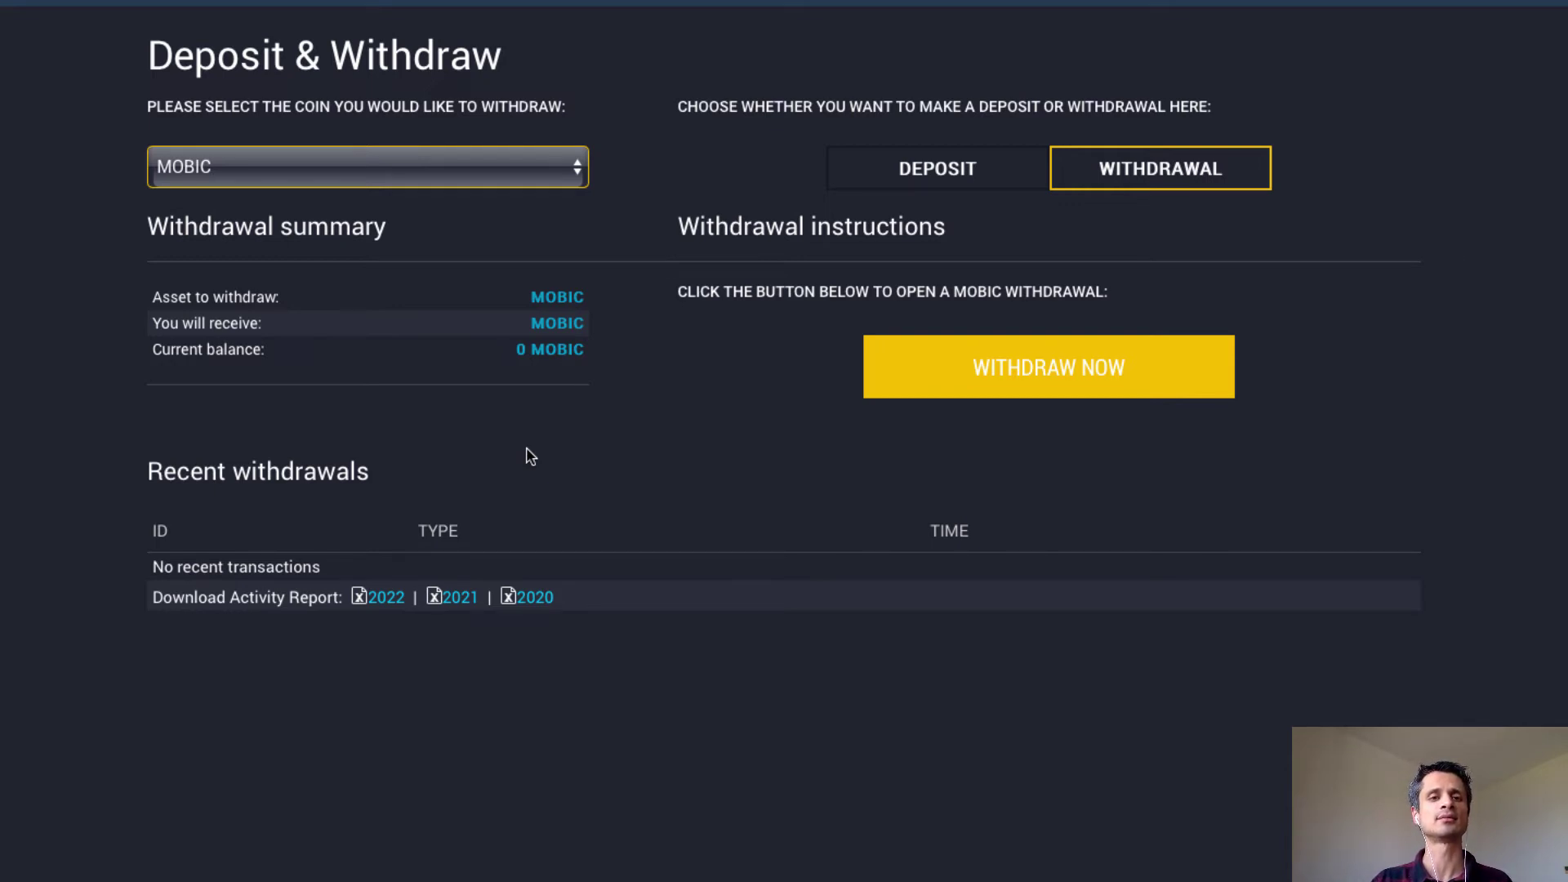
key(super+Tab)
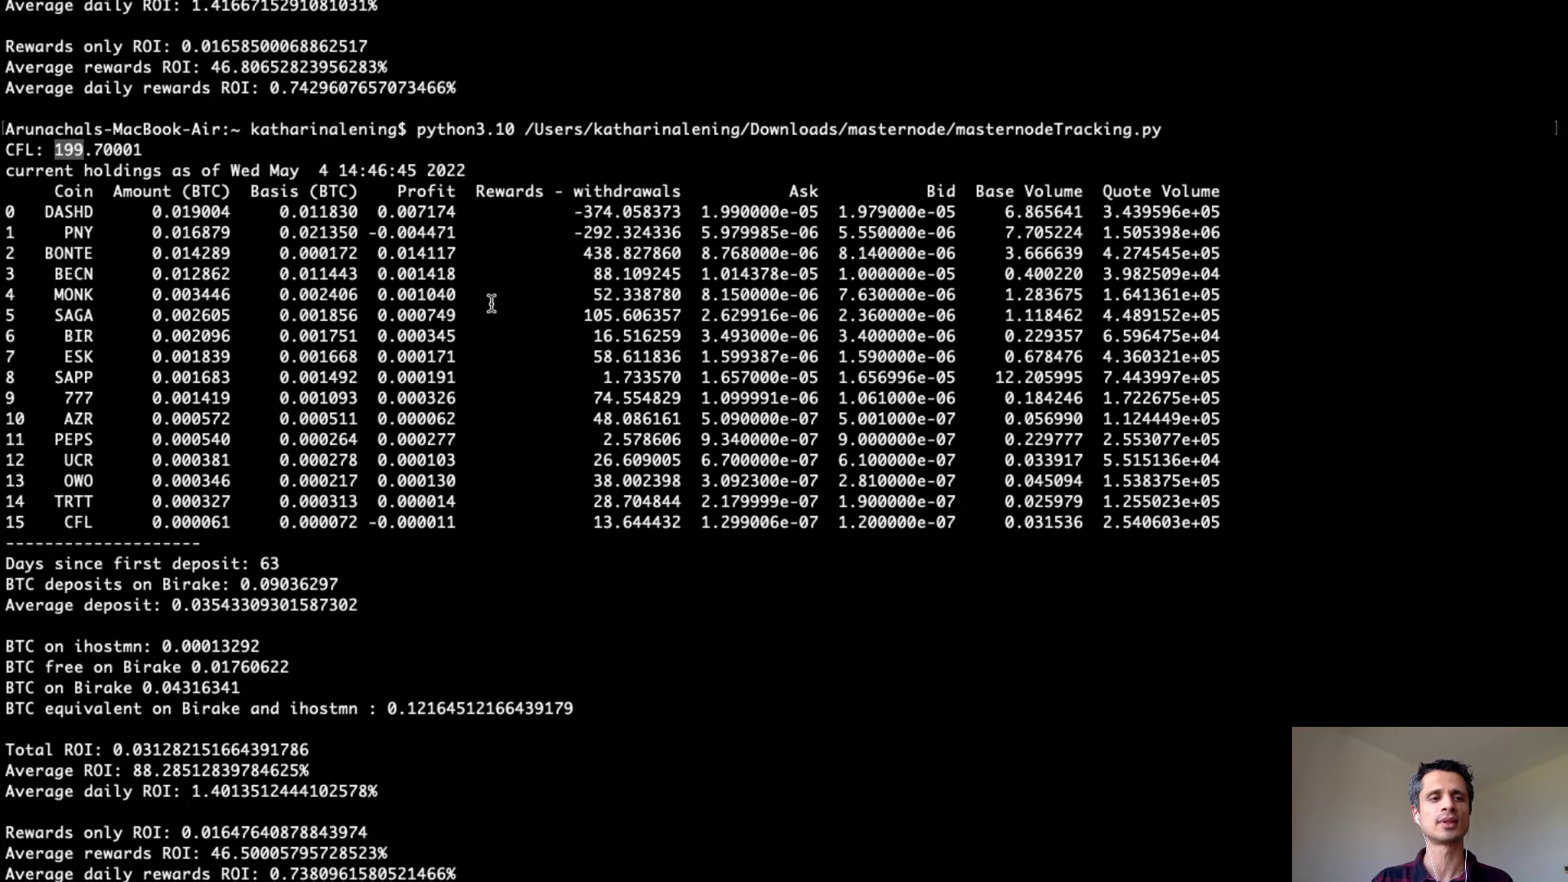
Select the CFL holding 199.70001 in the tracker output, then return to Birake.
click(247, 156)
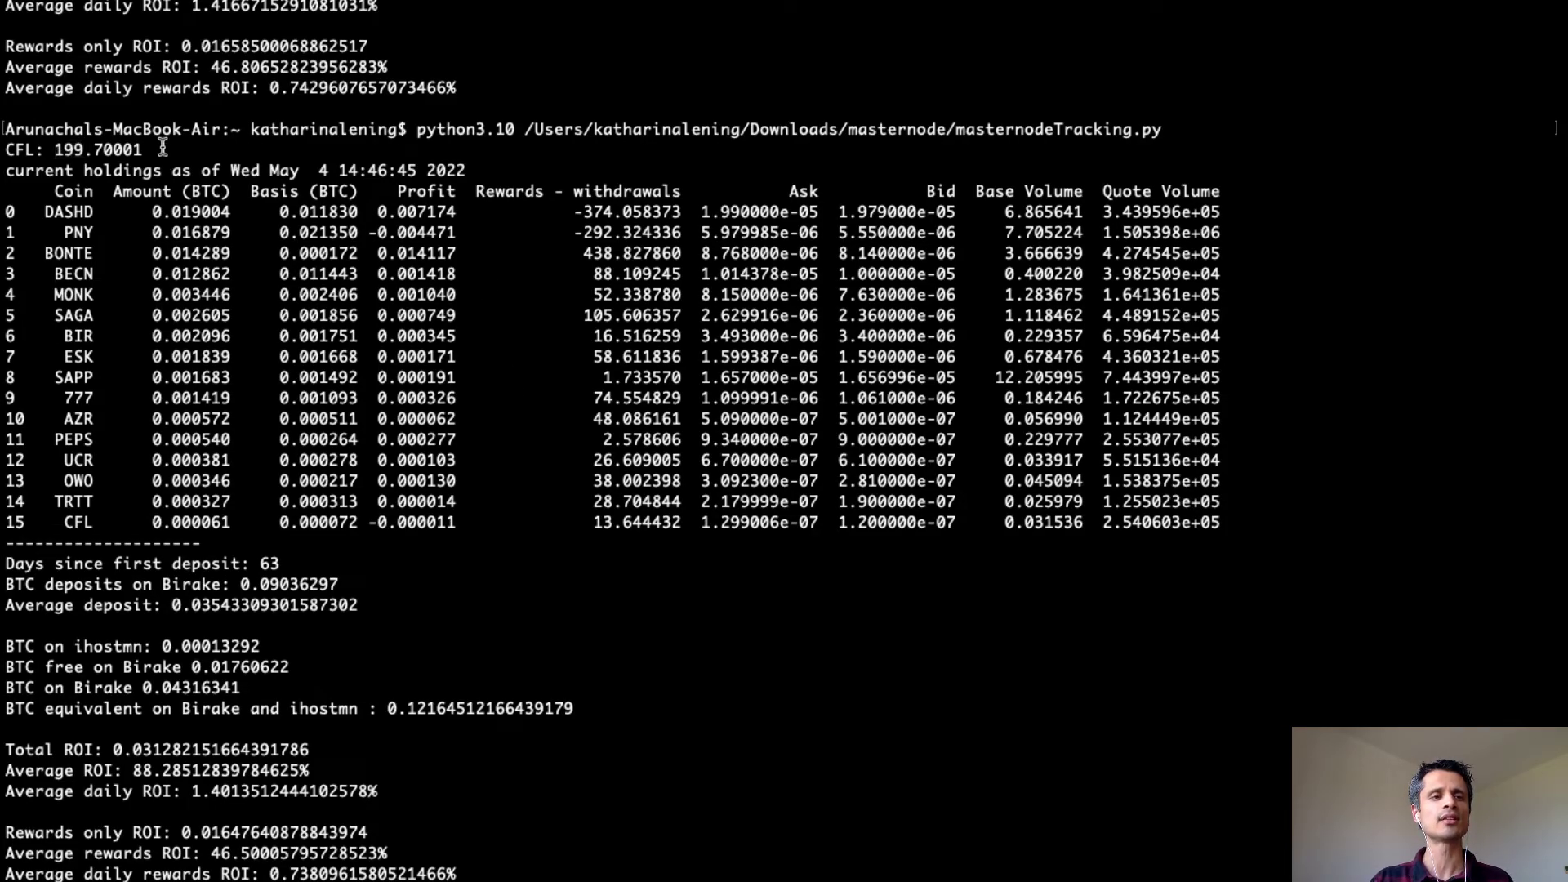
drag(104, 150, 12, 144)
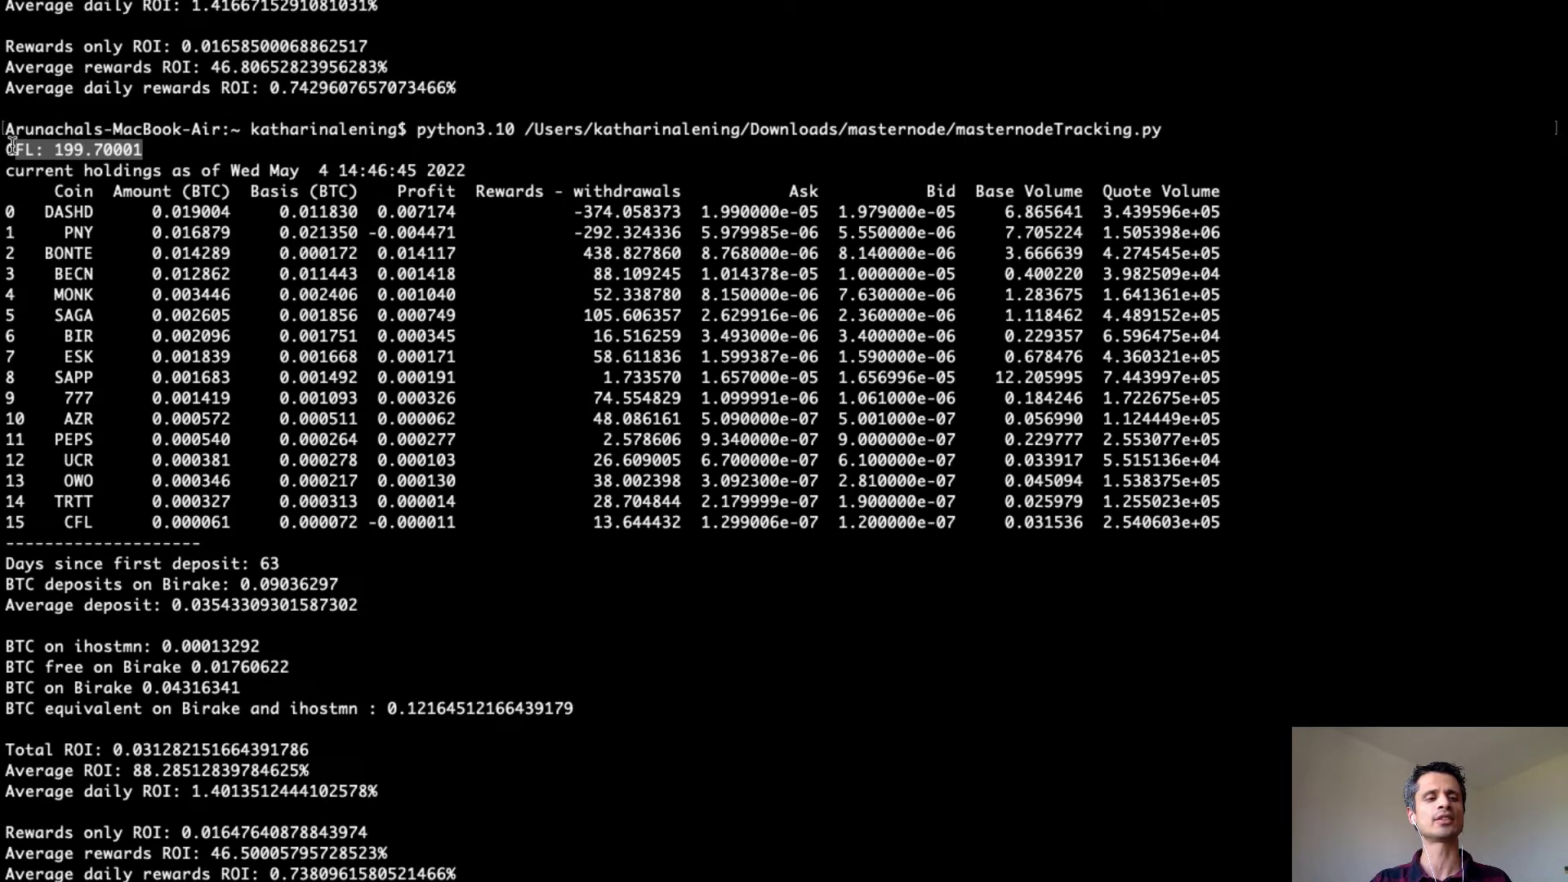
key(ctrl+Left)
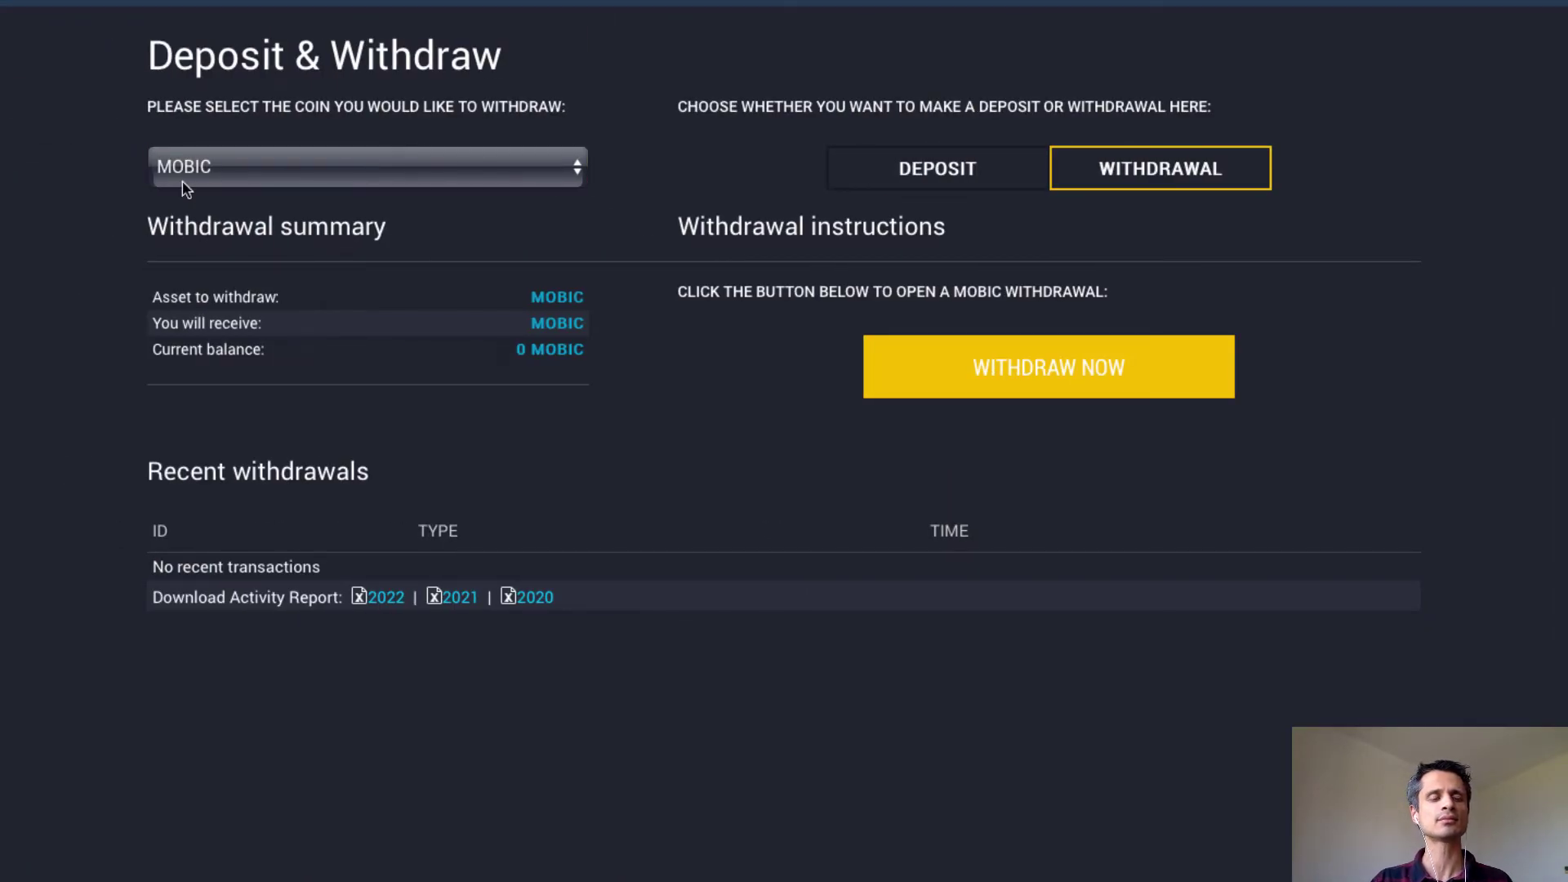
Start a CFL withdrawal of the full 198.98009 CFL available and focus the address field.
click(256, 181)
scroll(255, 182, up, 12)
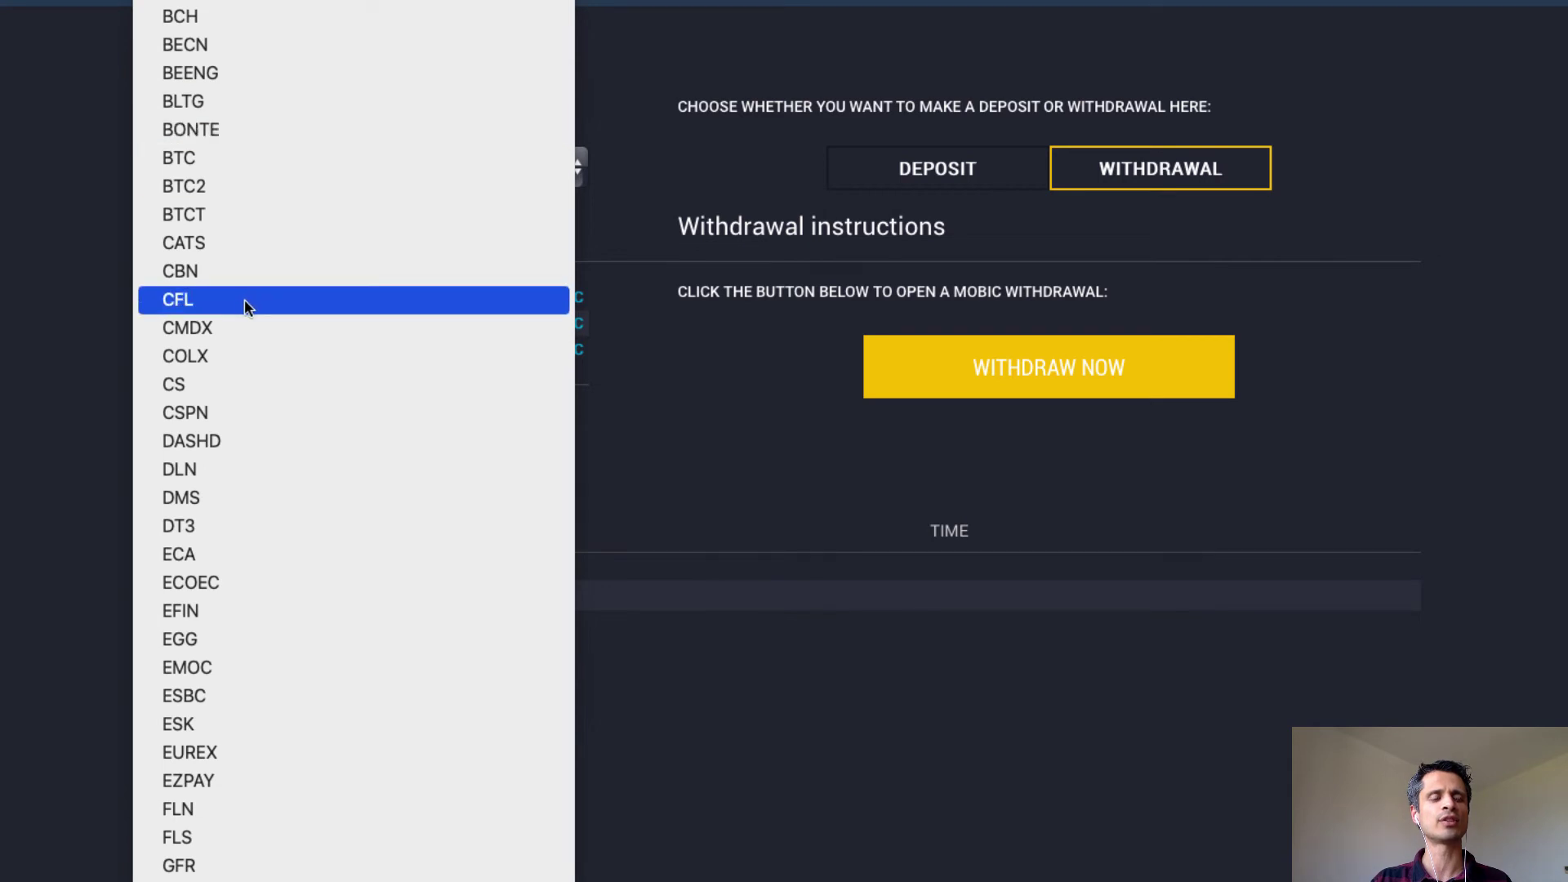
click(244, 299)
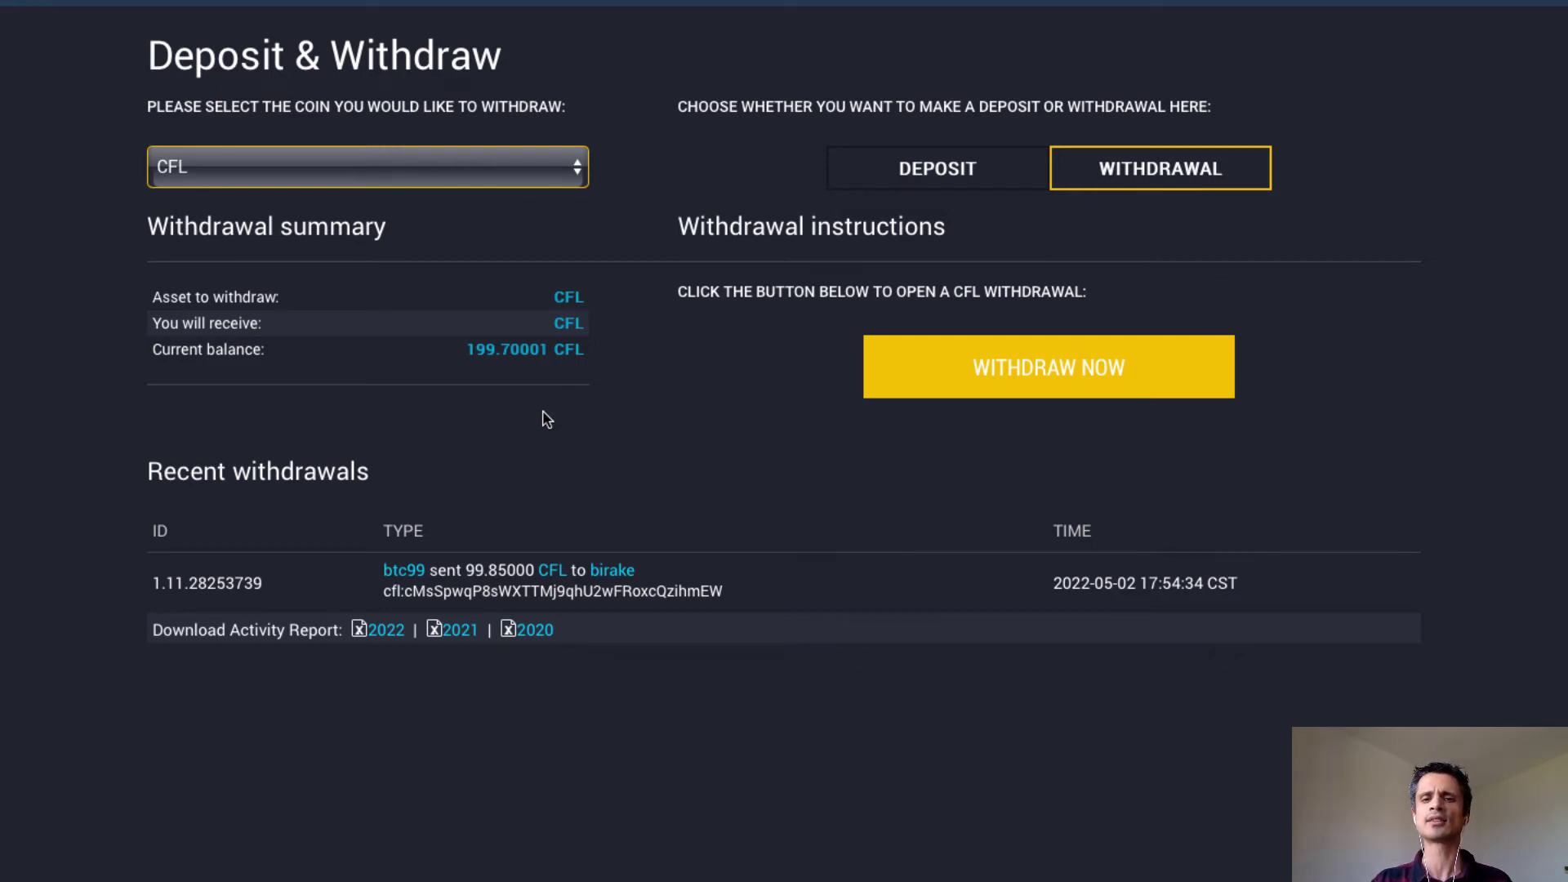
click(998, 382)
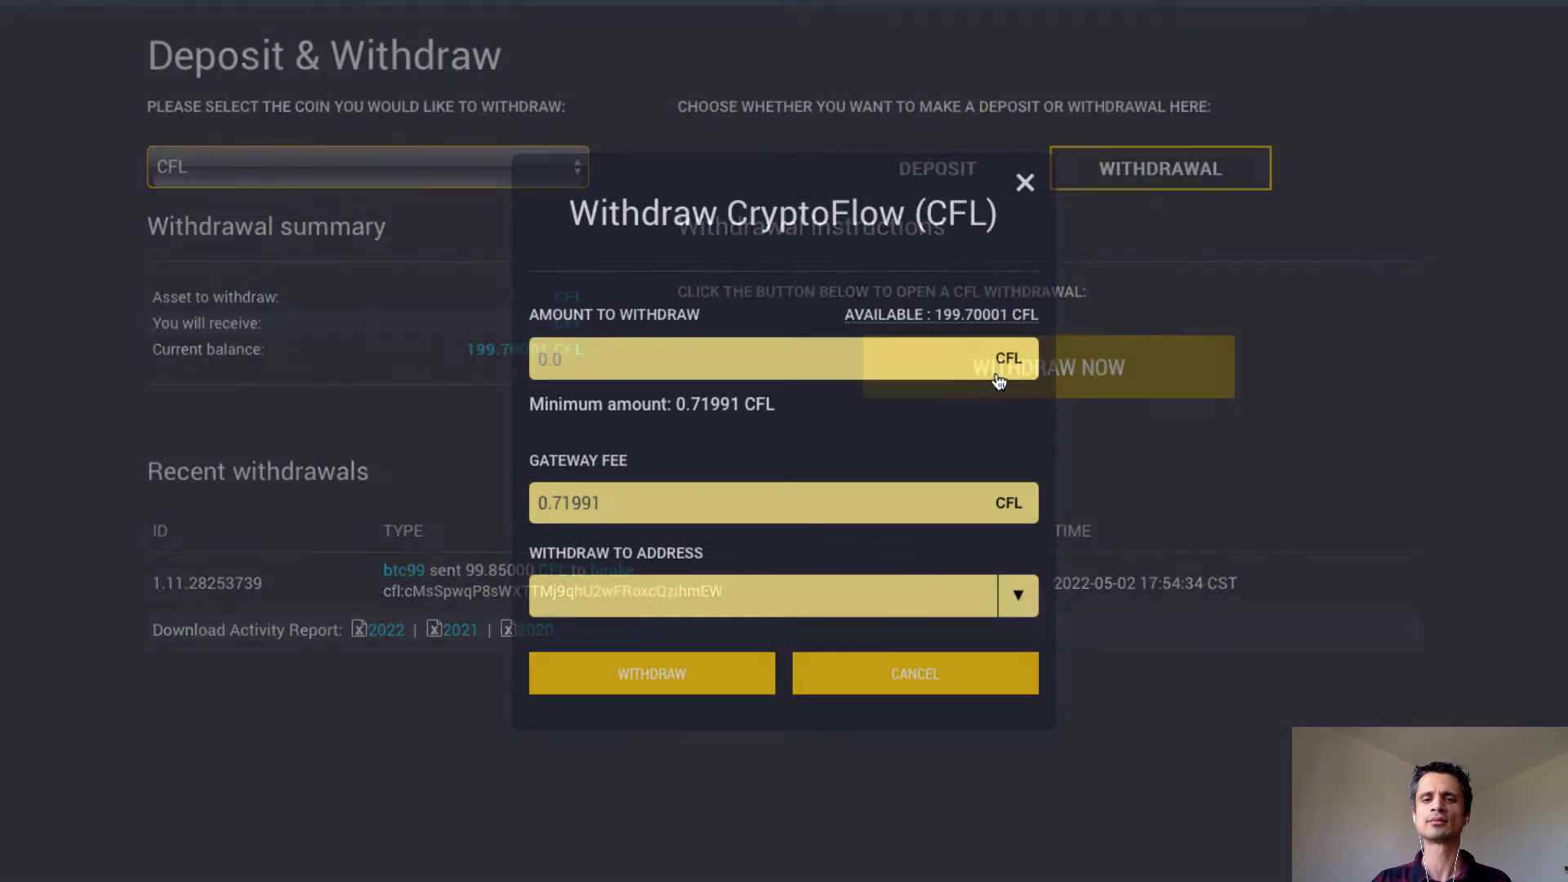
click(953, 318)
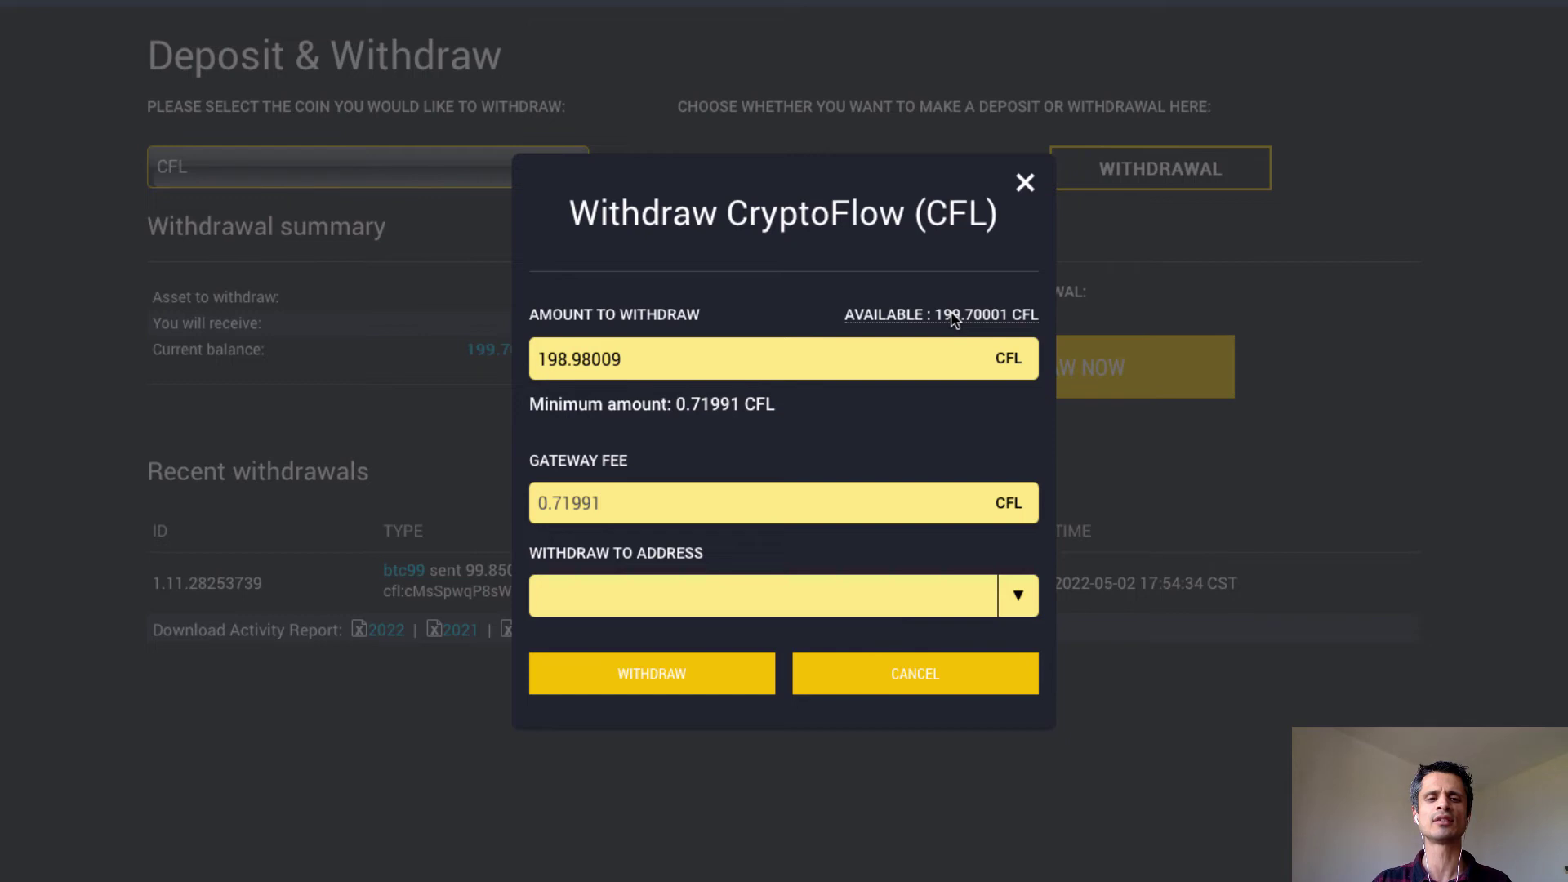
click(1015, 576)
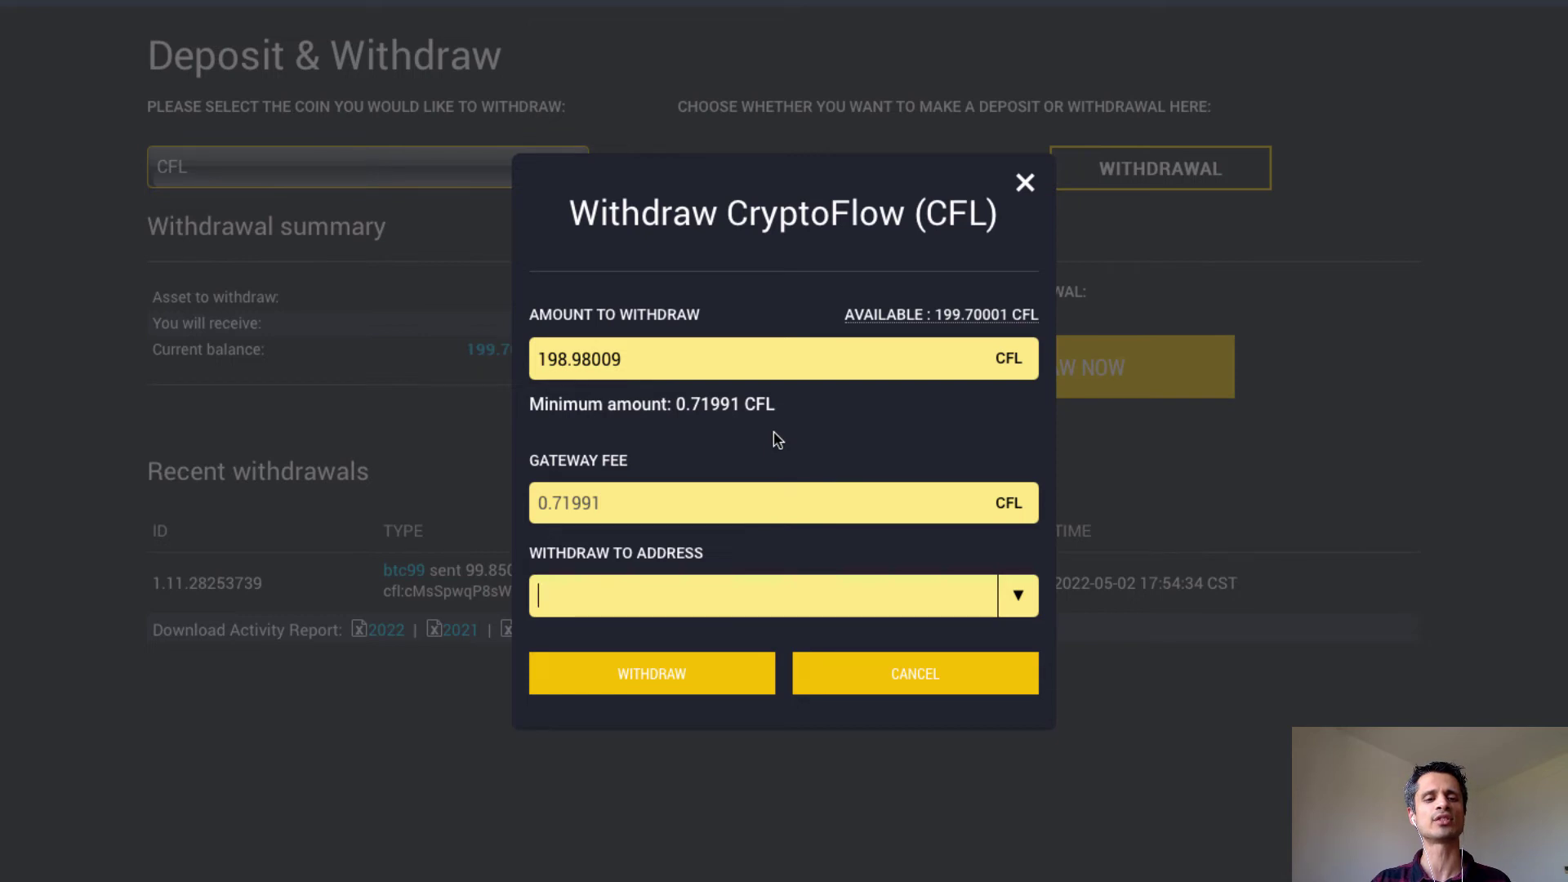
Open iHostMN's CryptoFlow share page (509.65 CFL total, 13.66 earned) and copy its CFL deposit address.
mouse_move(689, 1)
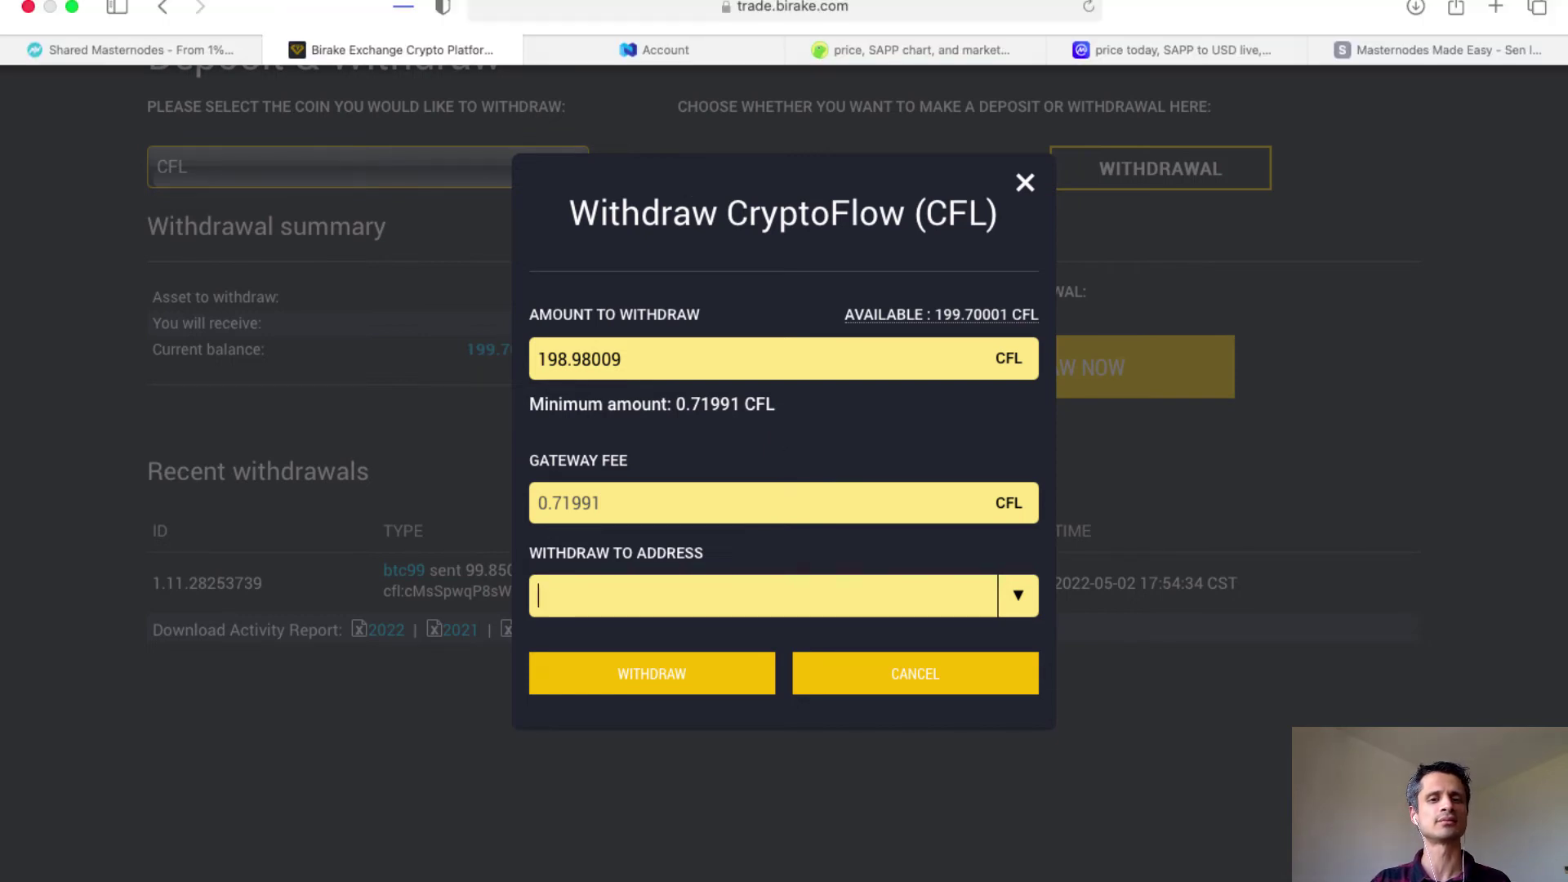
click(155, 41)
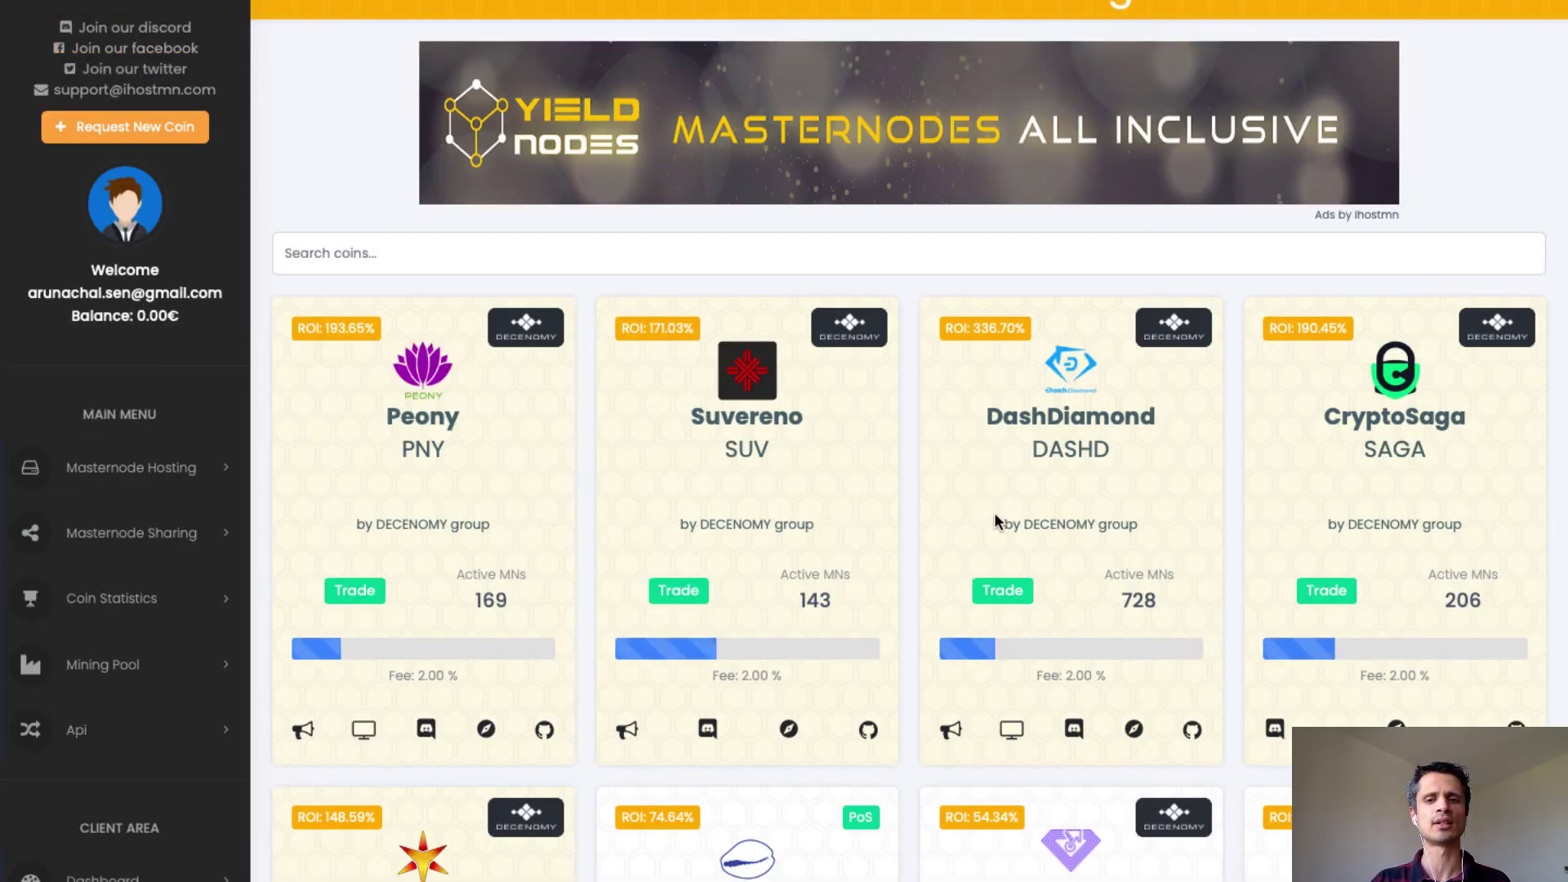
scroll(993, 512, down, 12)
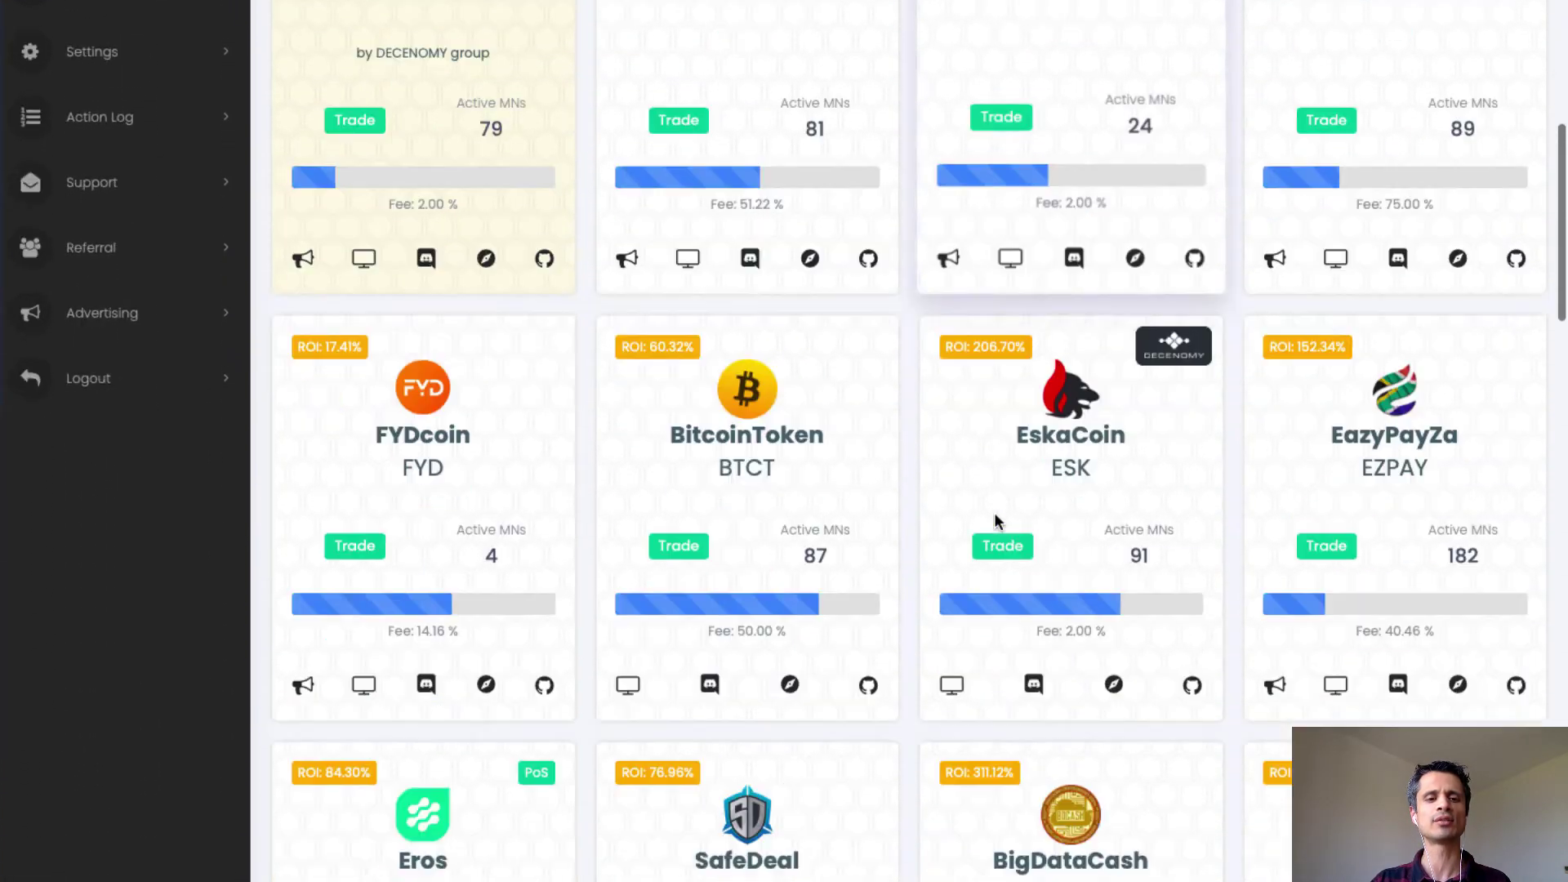
scroll(993, 512, down, 15)
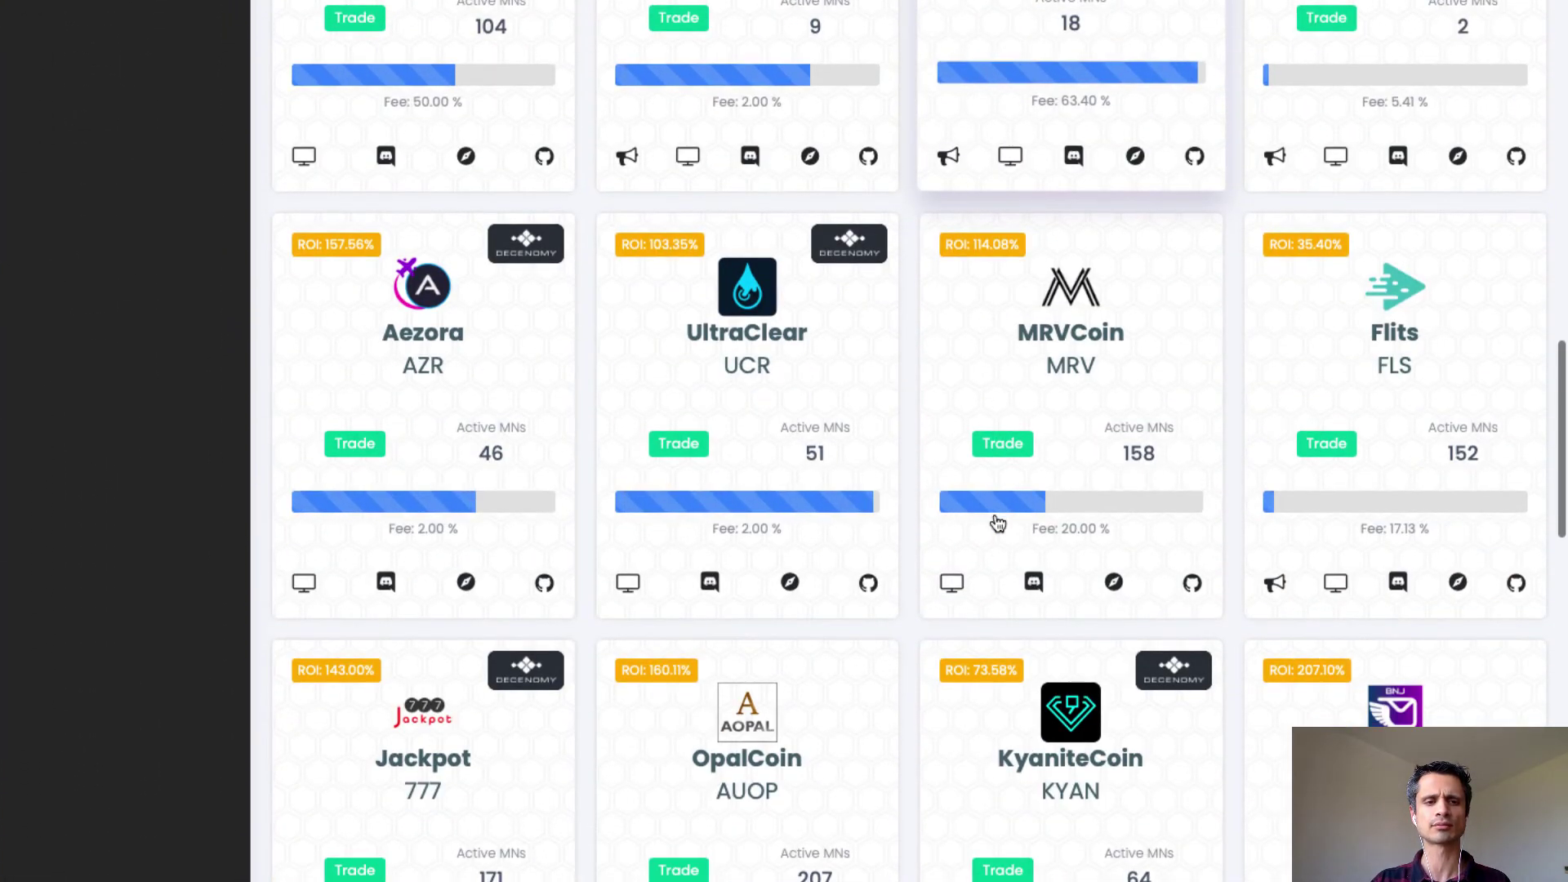
scroll(997, 522, down, 5)
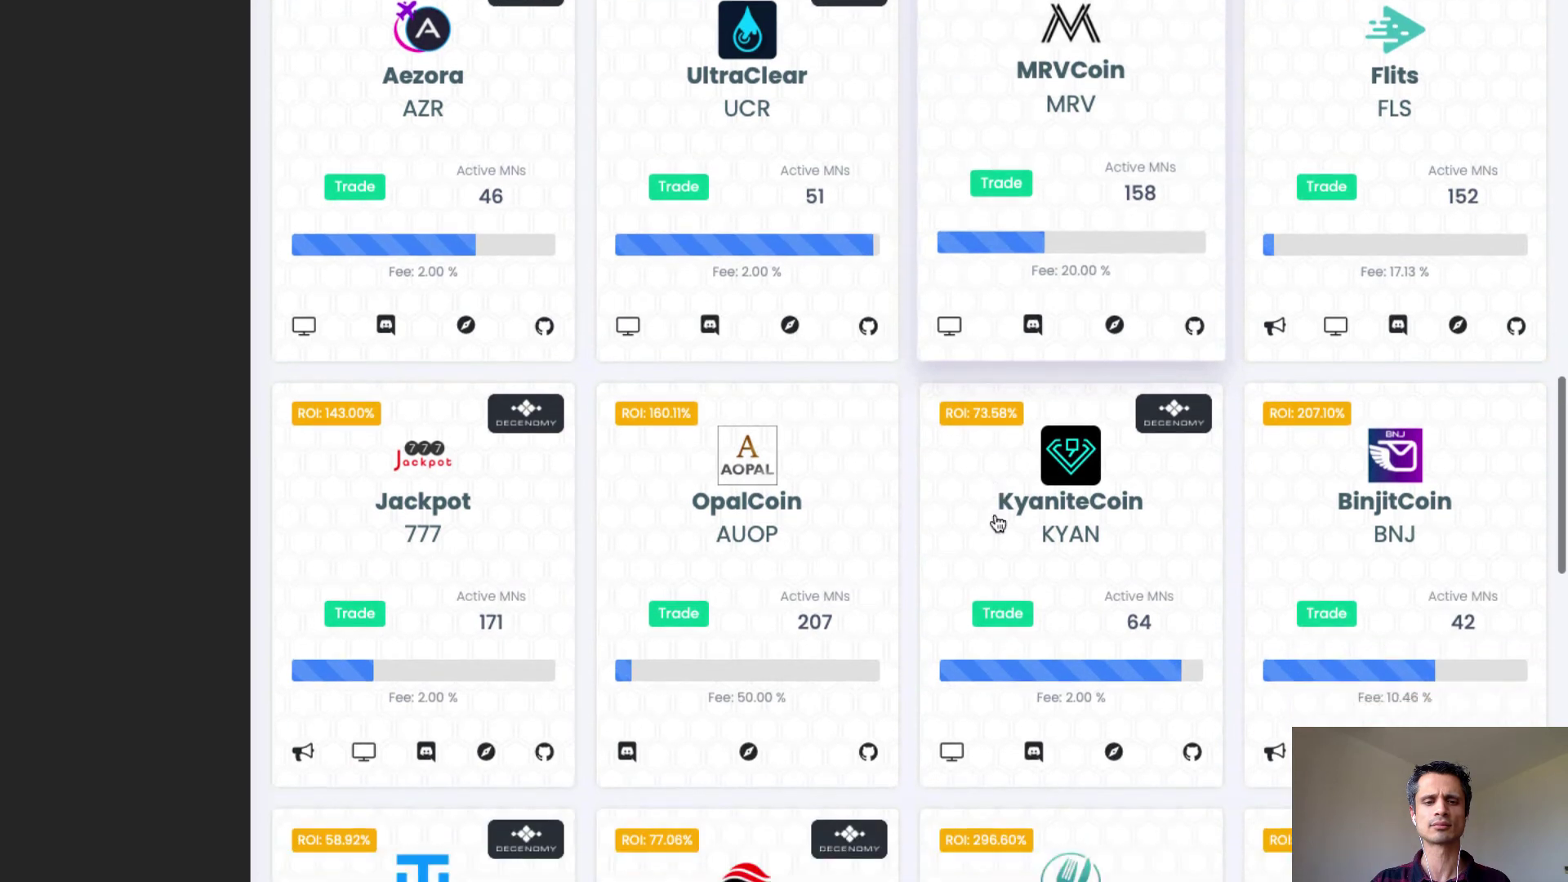
scroll(997, 523, down, 6)
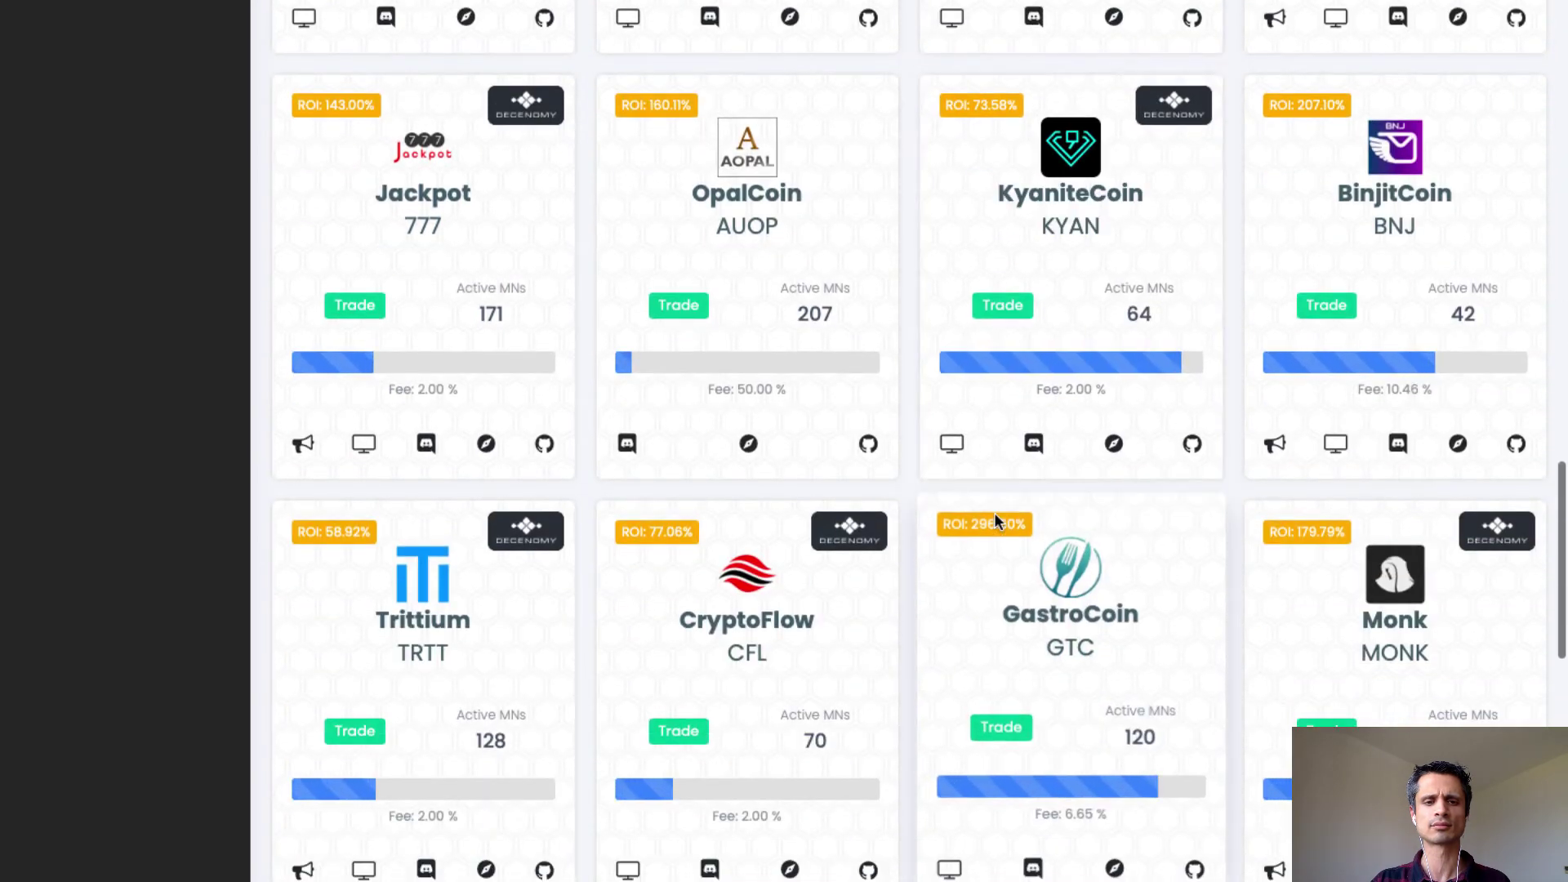
click(753, 640)
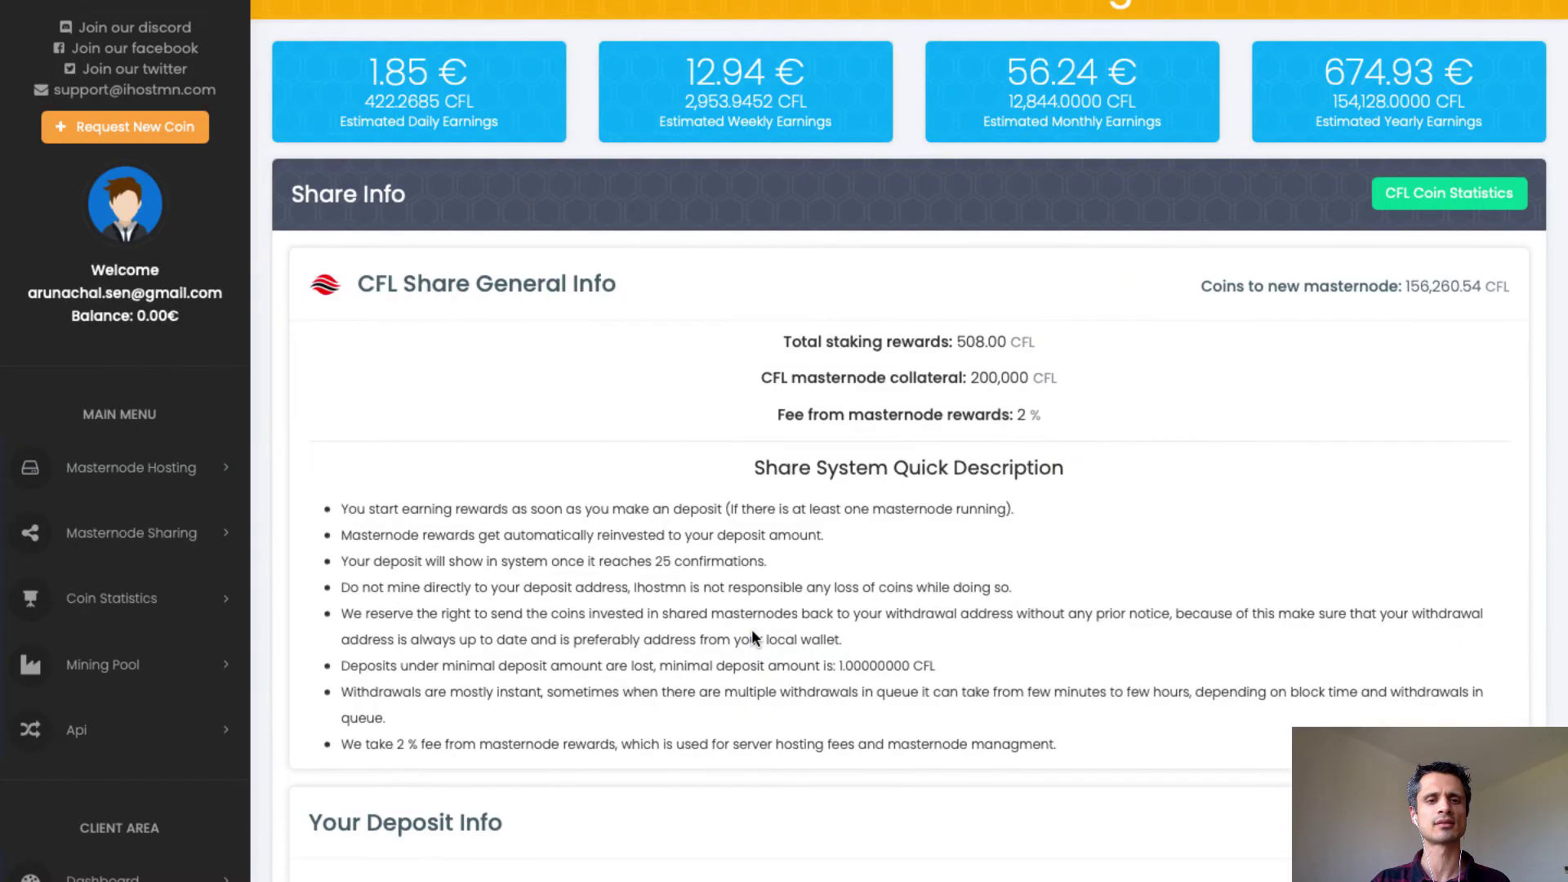
scroll(752, 631, down, 3)
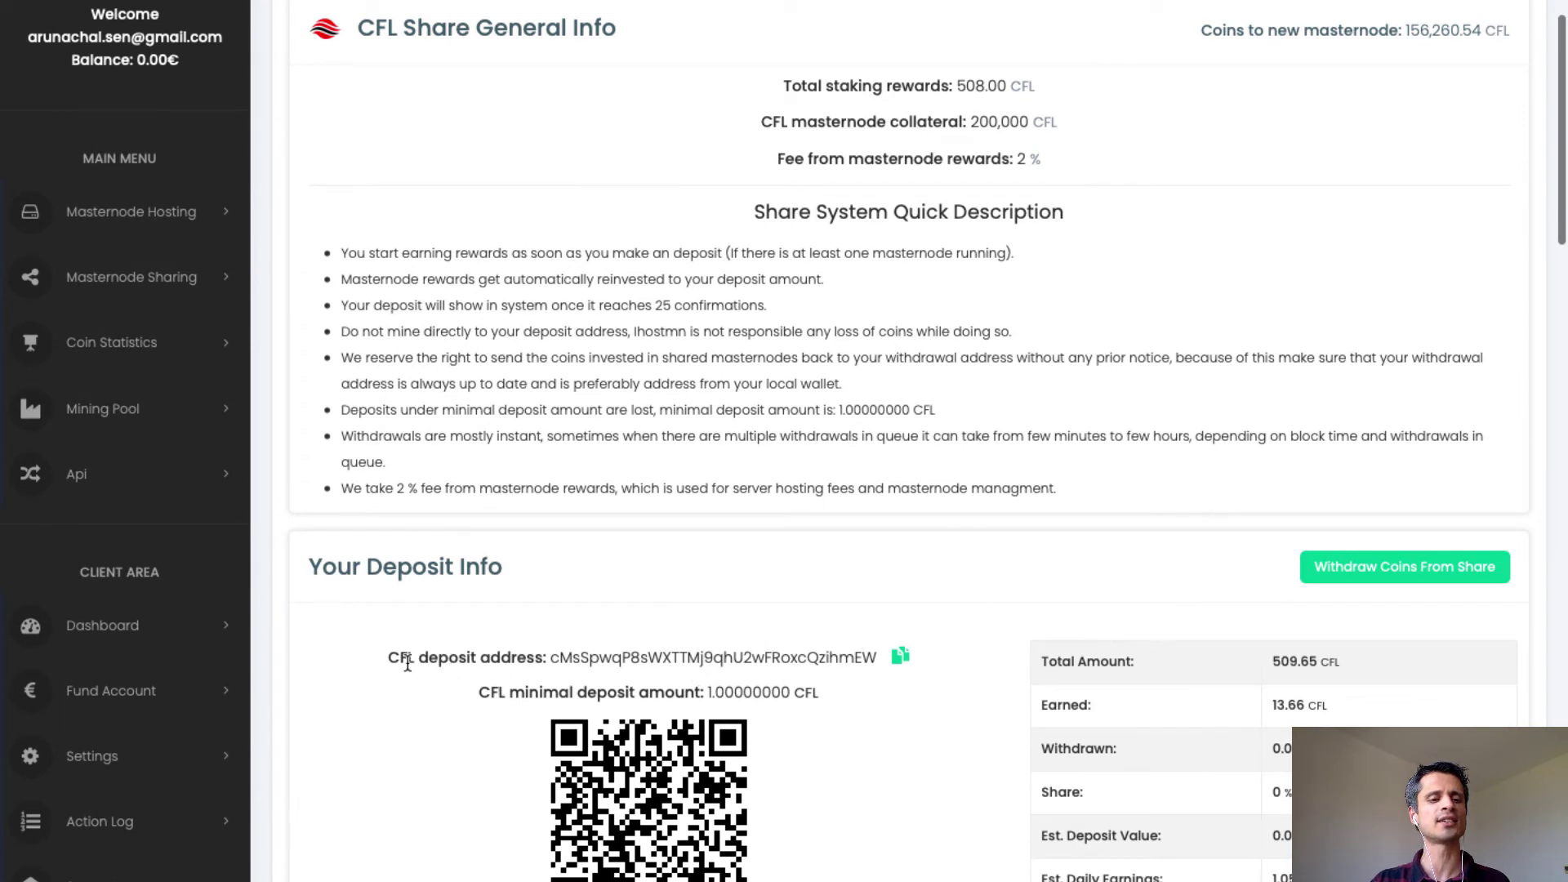
click(900, 657)
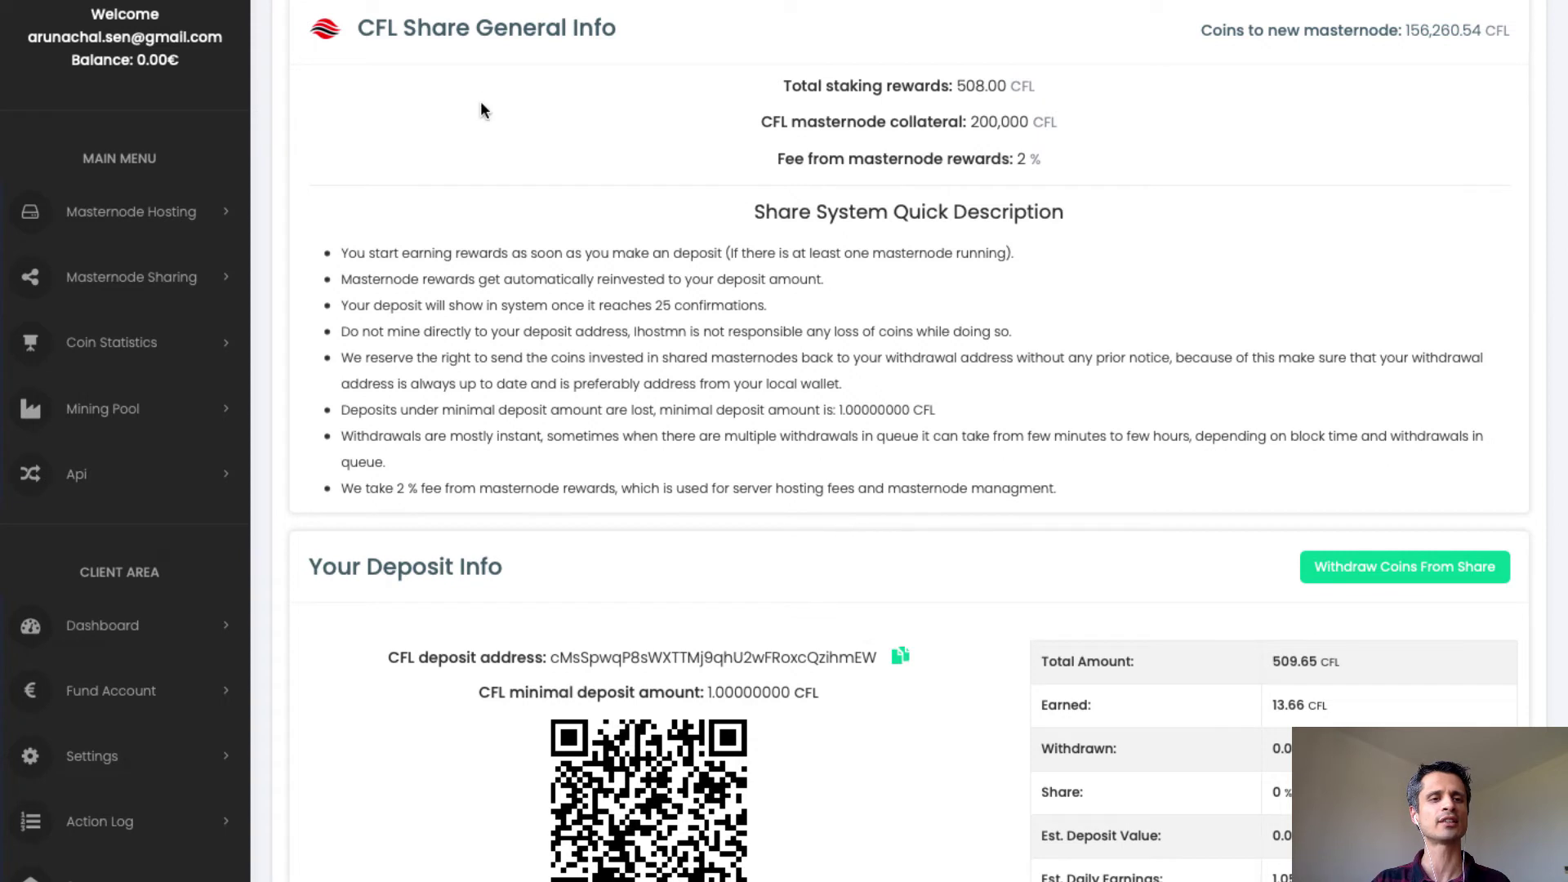
Paste the iHostMN CFL deposit address into Birake's withdrawal form and confirm the 199.70 CFL withdrawal.
mouse_move(378, 8)
click(375, 50)
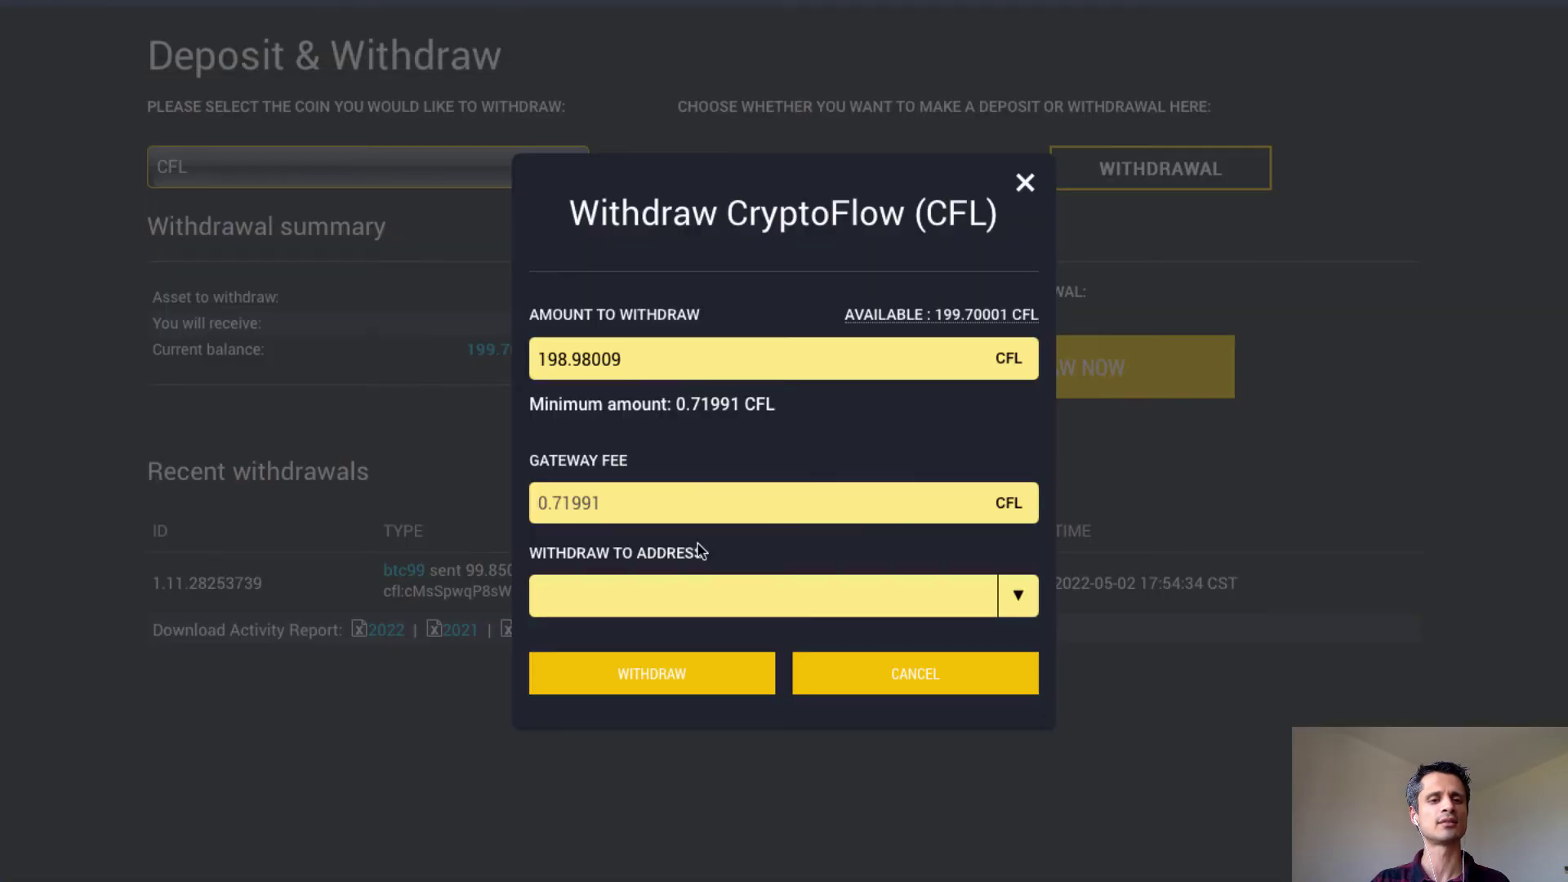
click(676, 604)
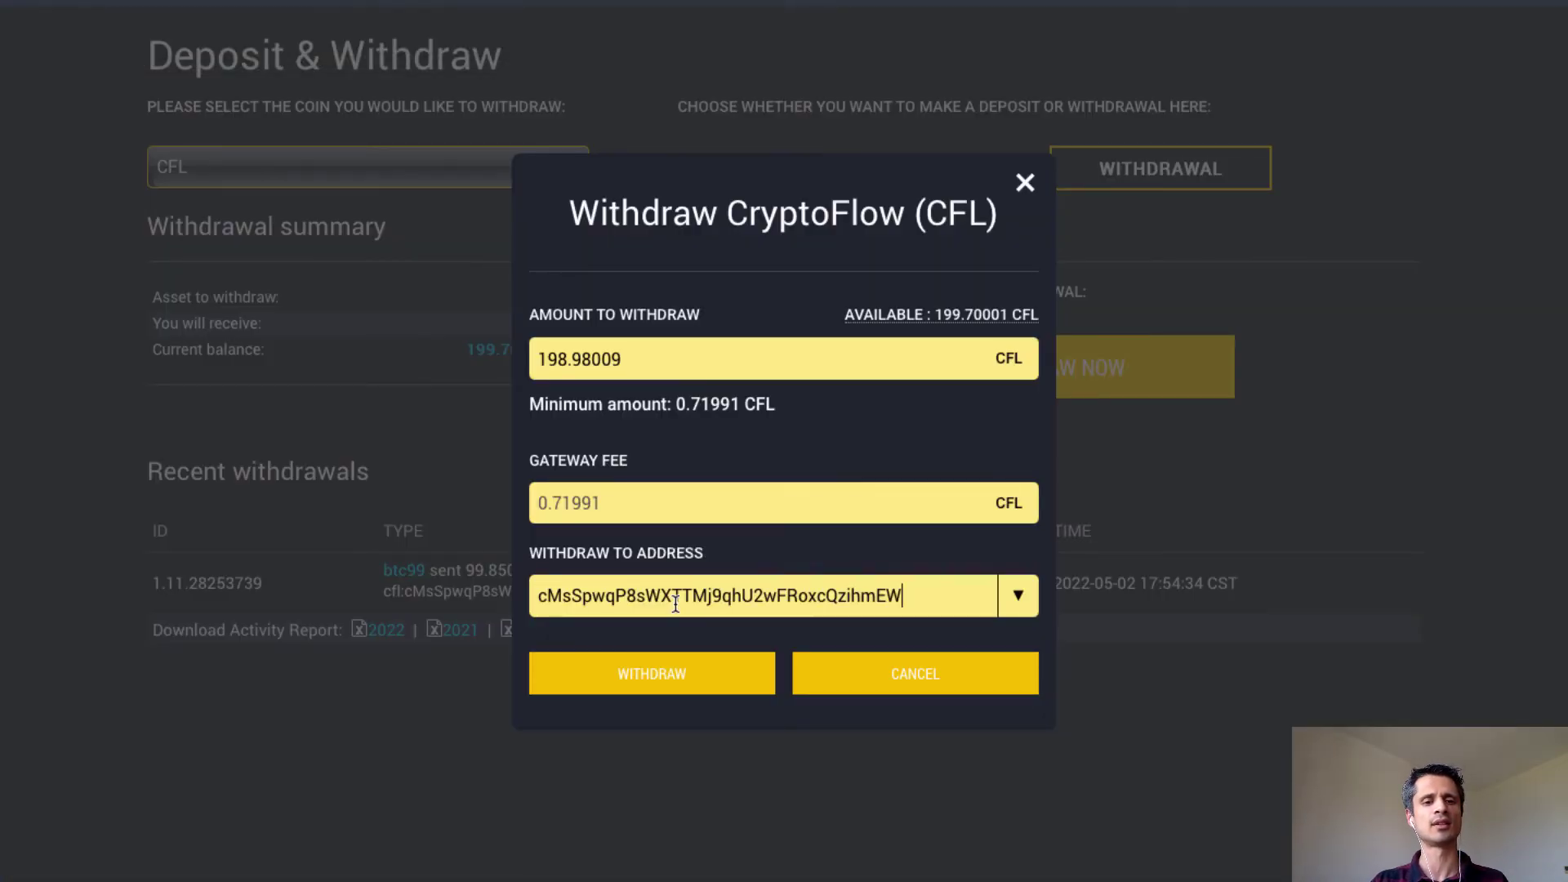
key(super+v)
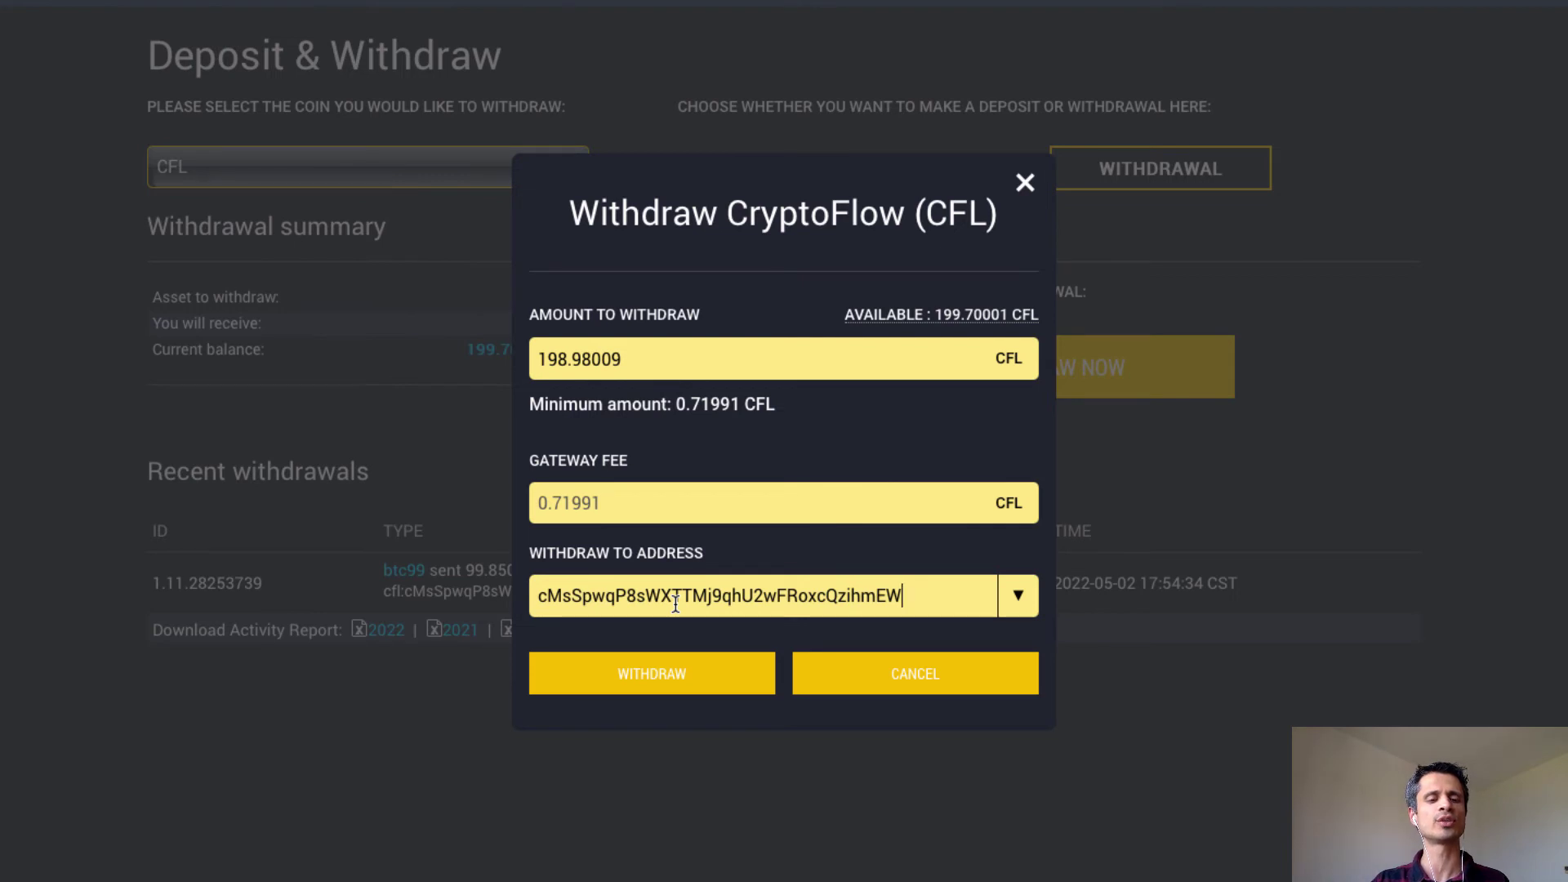
click(653, 674)
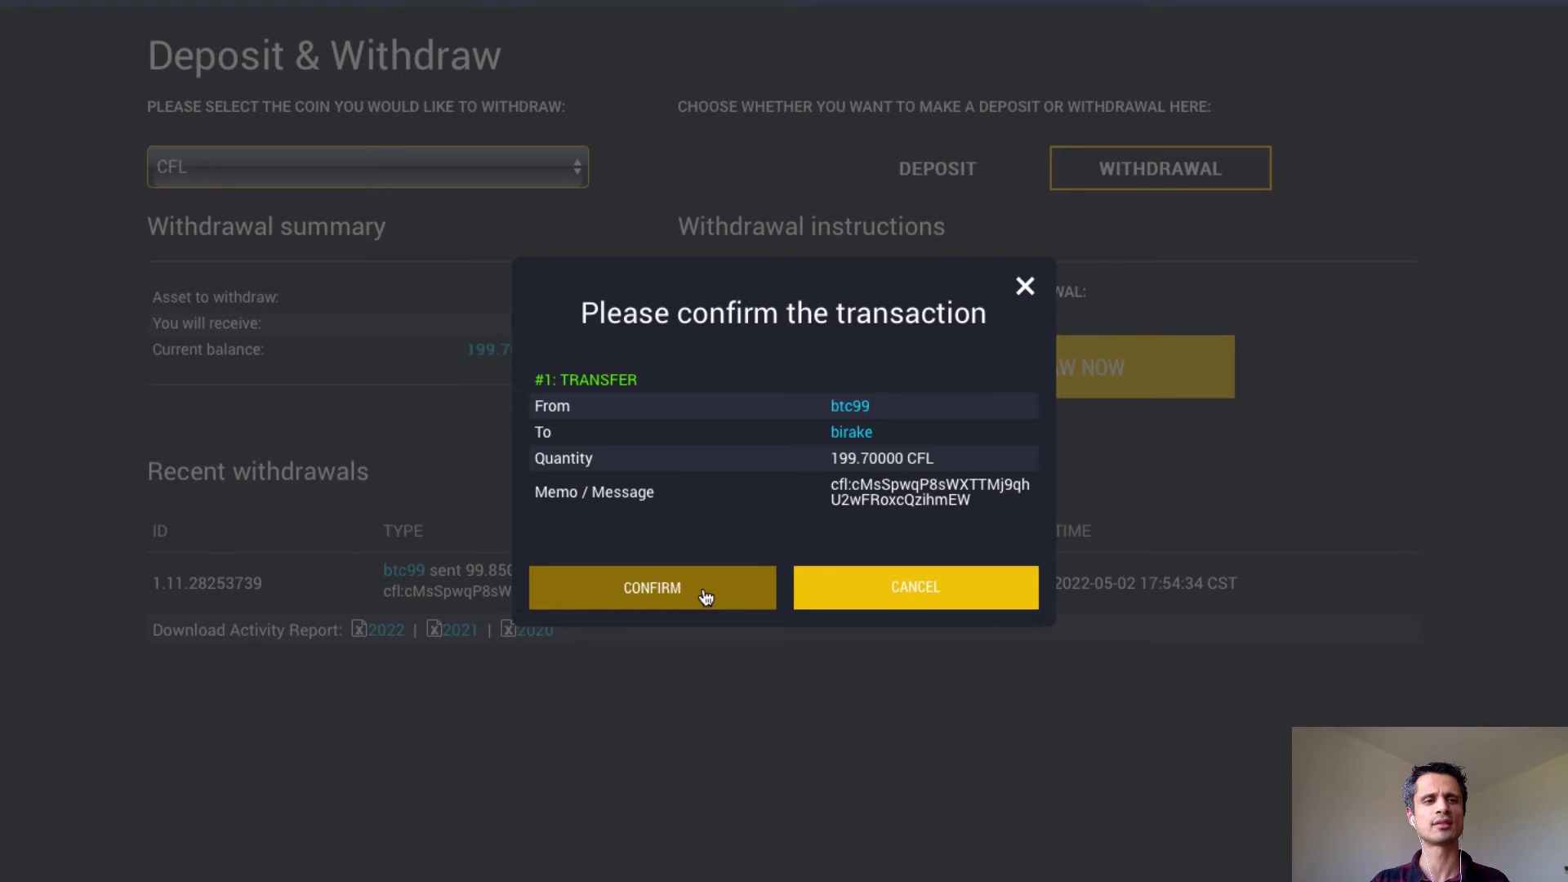
click(706, 597)
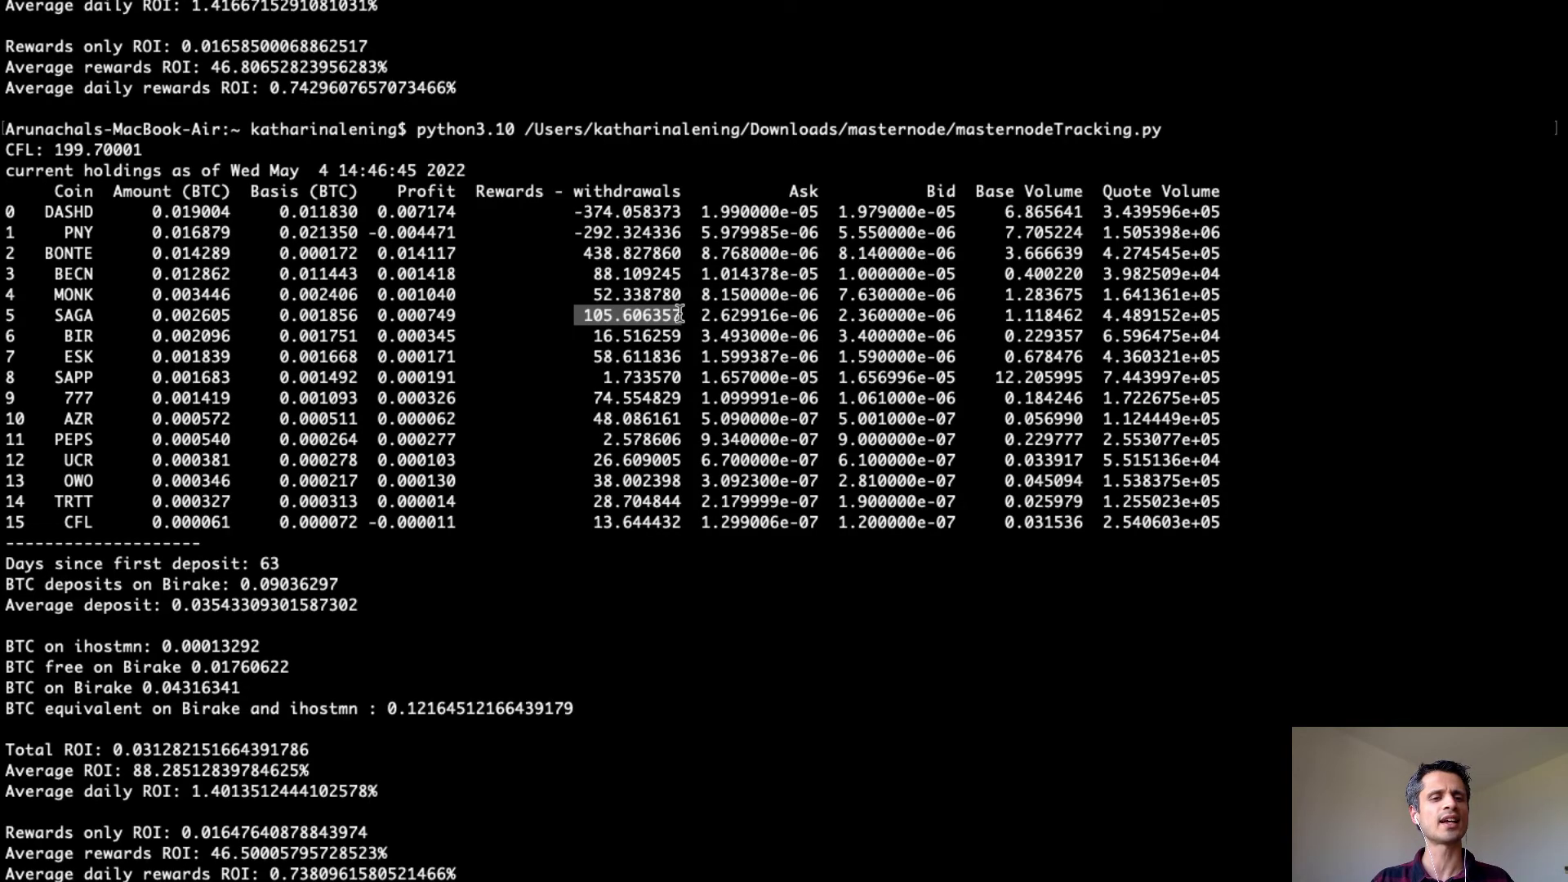
click(578, 323)
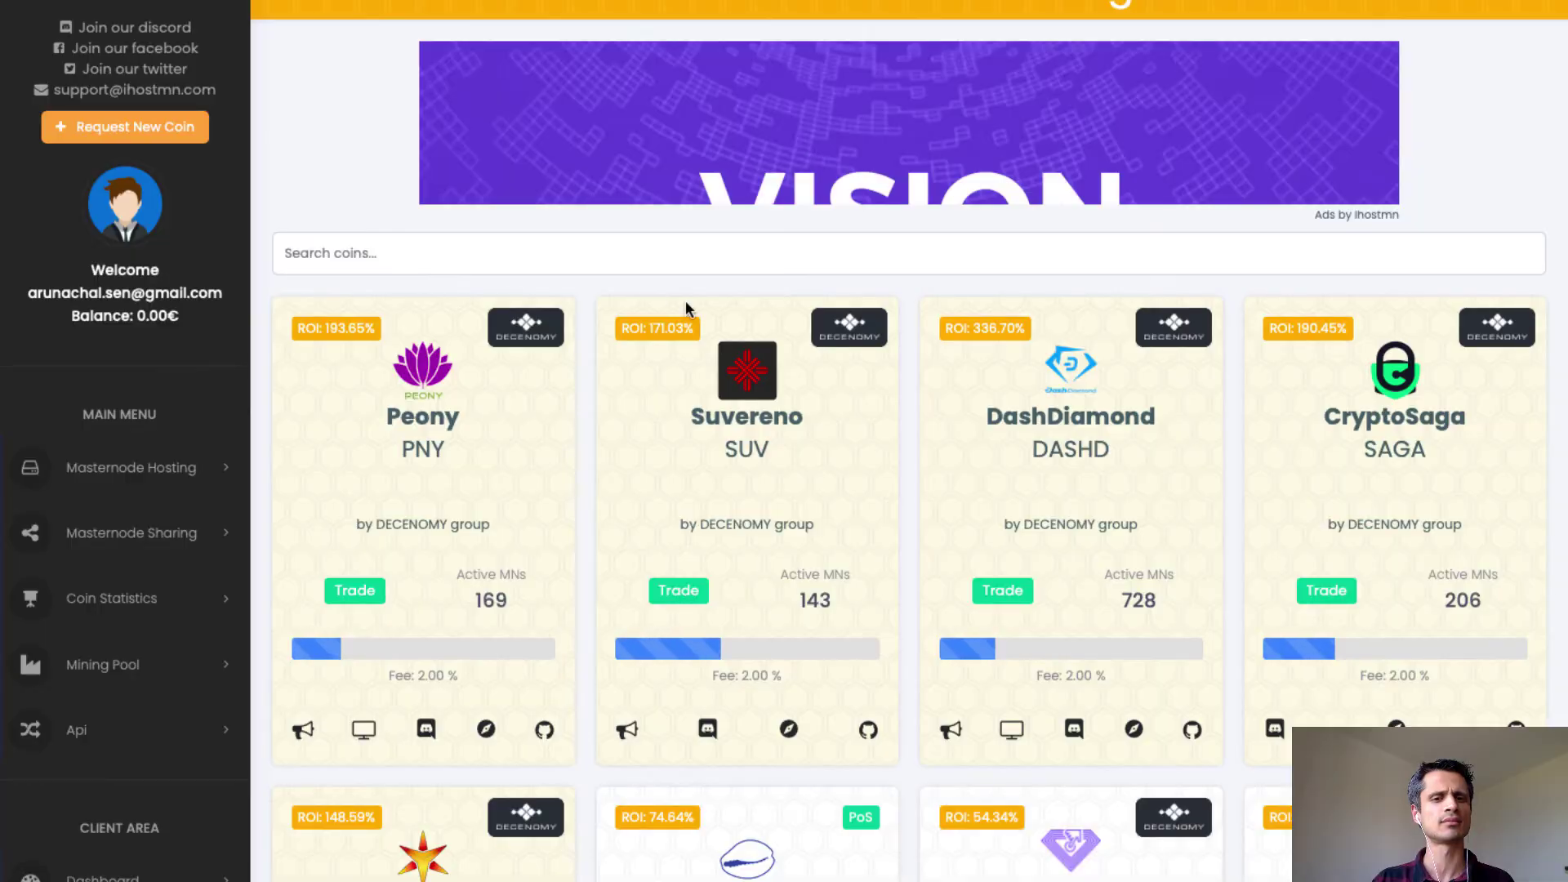
scroll(687, 307, down, 3)
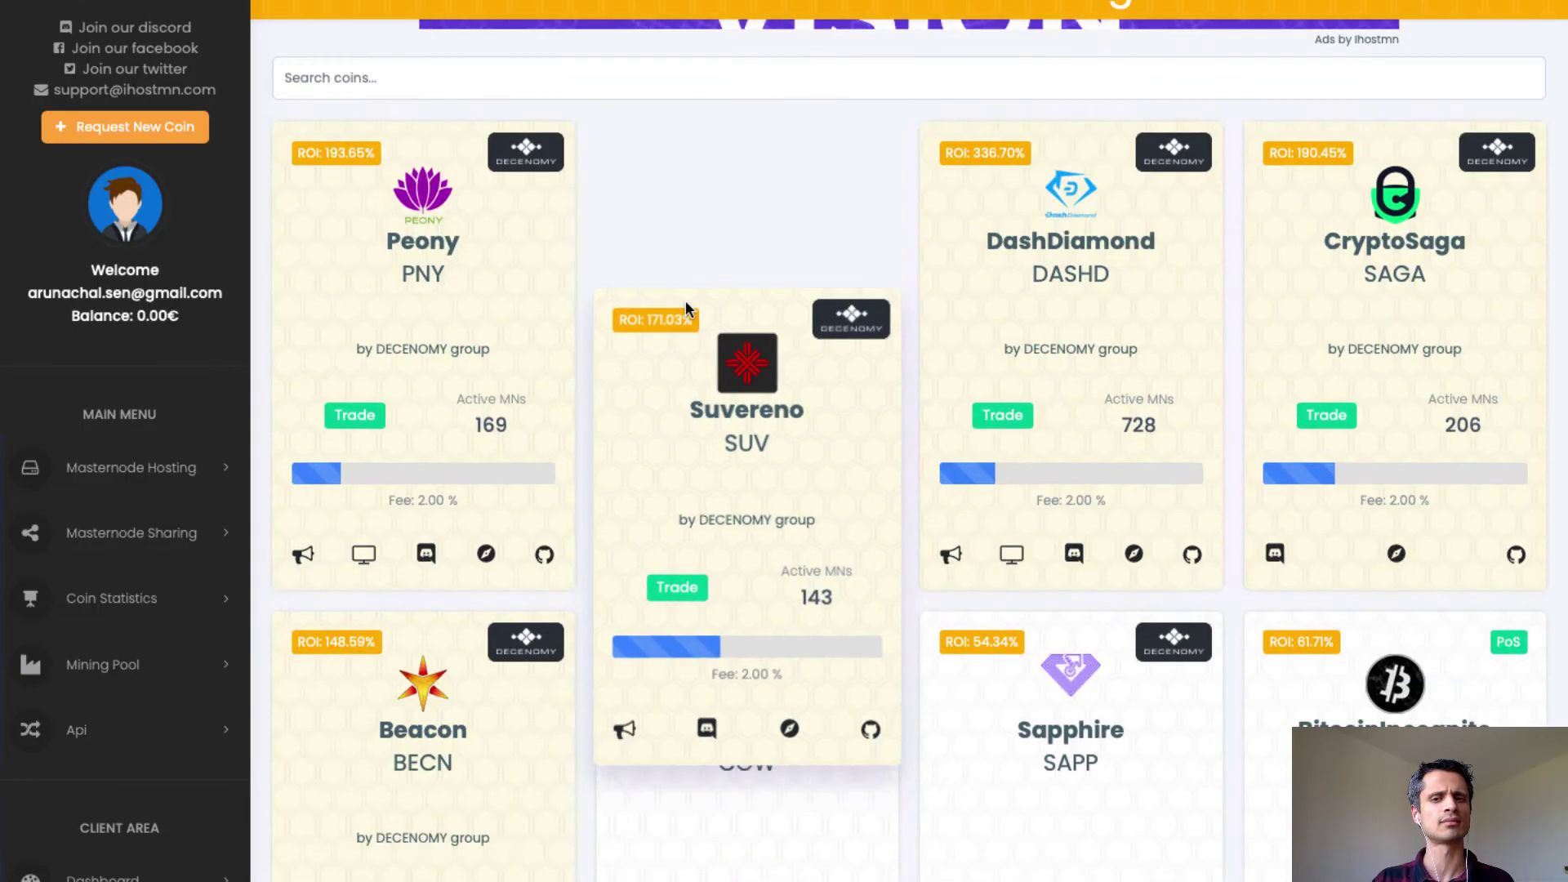
Open the CryptoSaga share page, enter 100 SAGA as the withdrawal amount, then close the form unsent.
scroll(684, 300, up, 3)
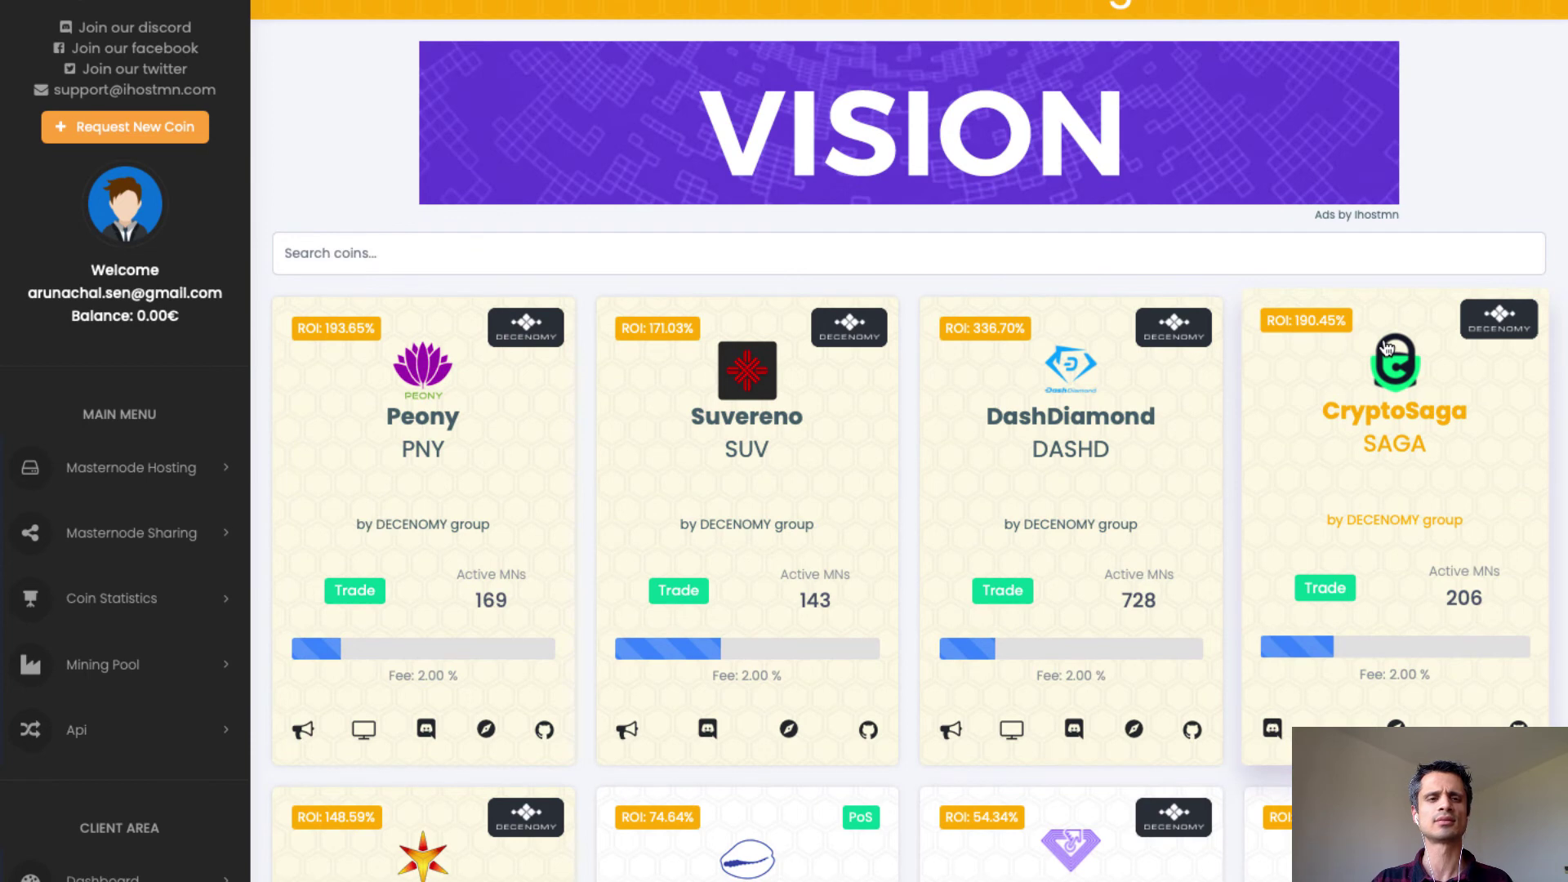
click(1386, 348)
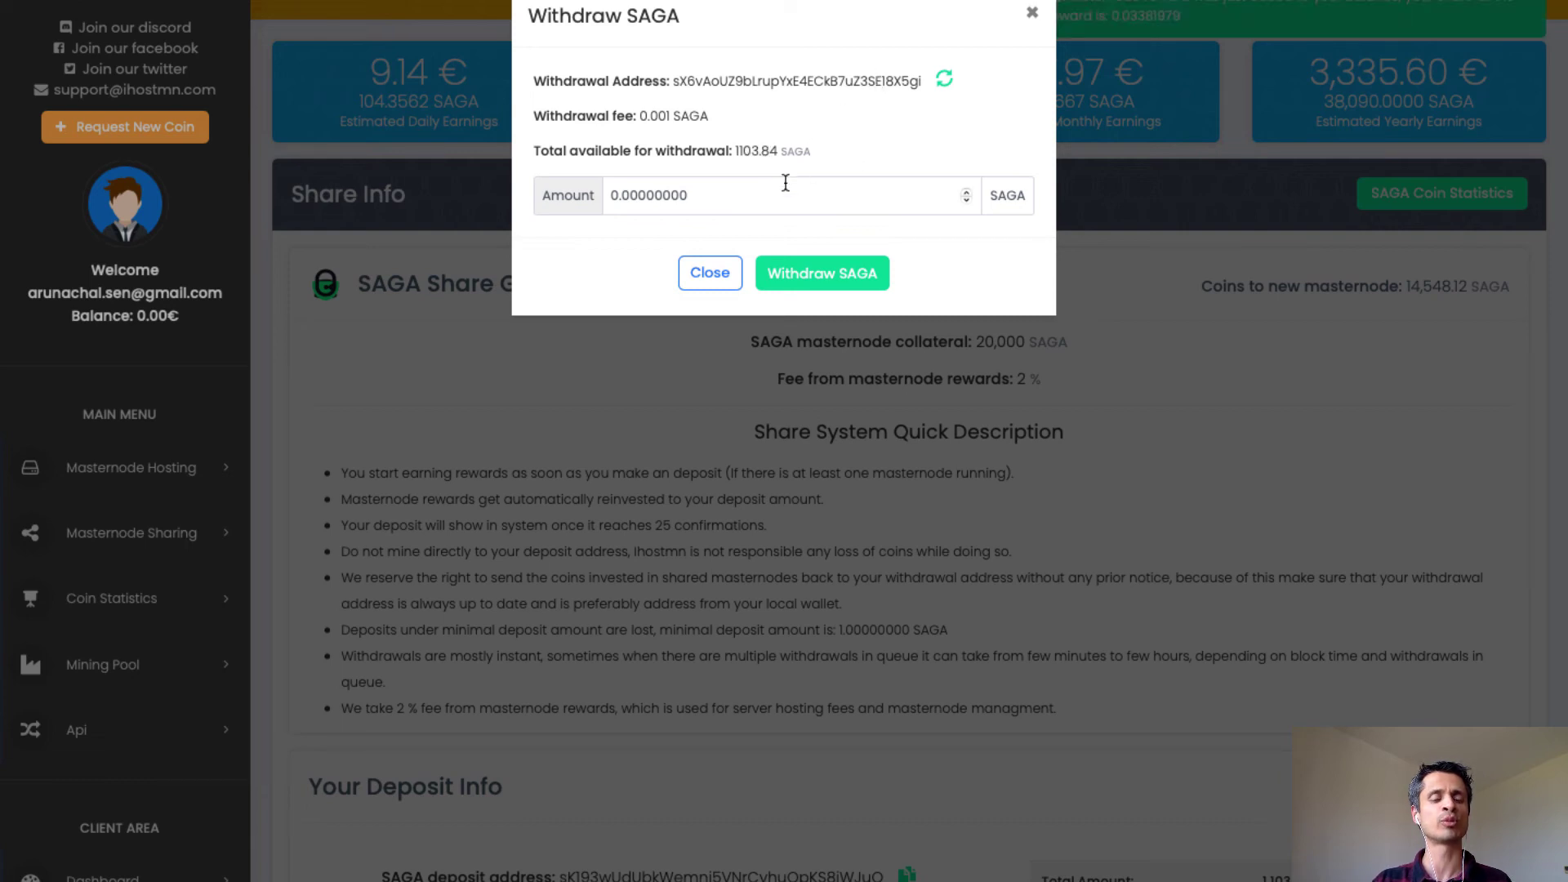
drag(690, 195, 609, 195)
text(10)
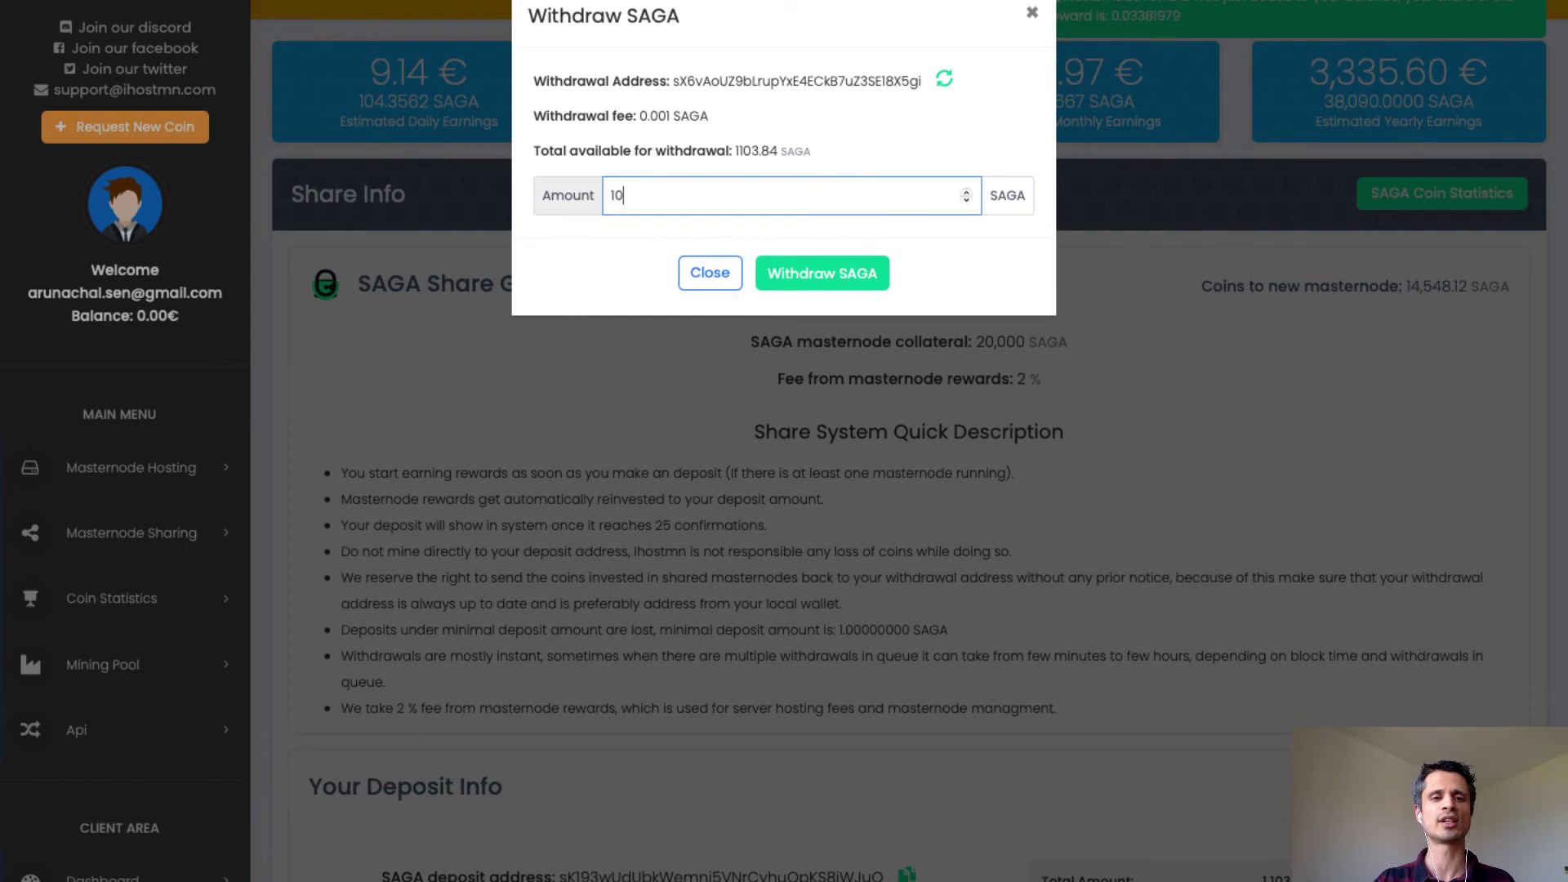
text(0)
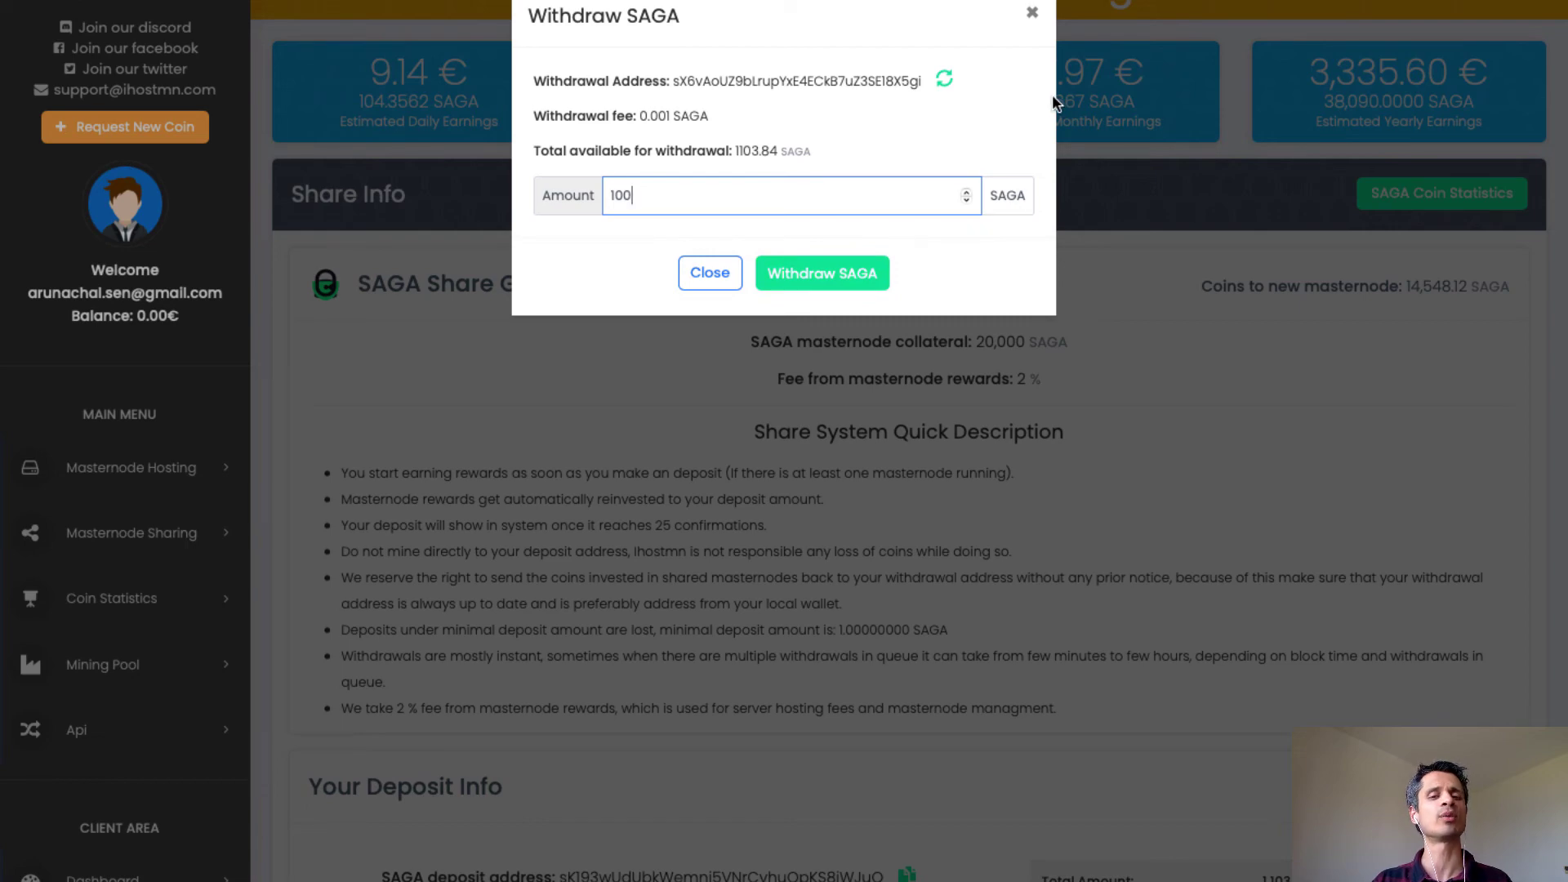
click(1032, 13)
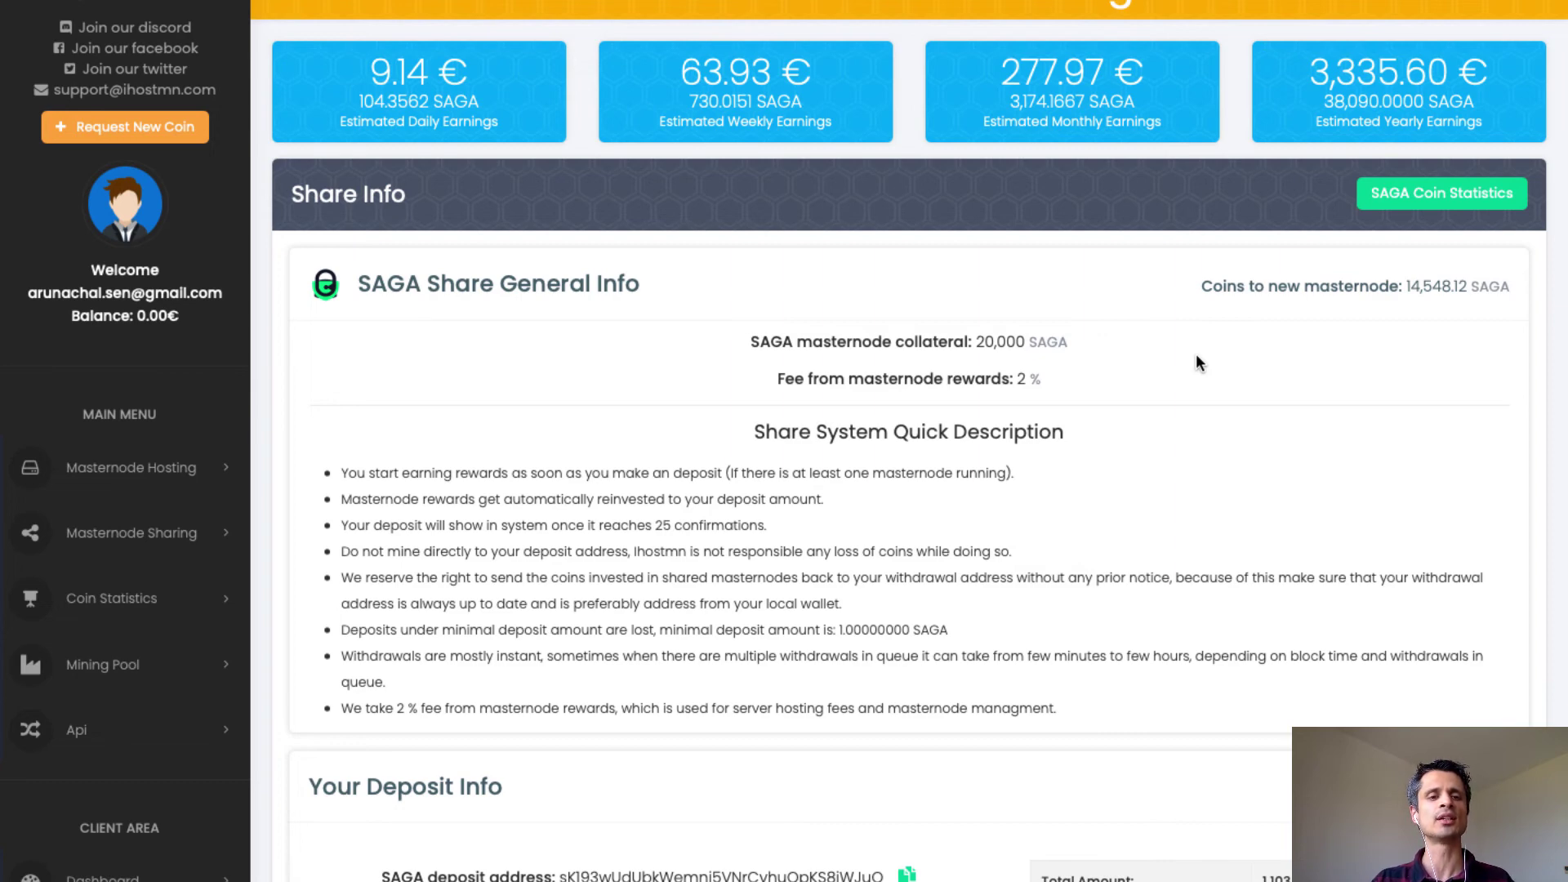
Scroll down the SAGA share page to the SAGA Exchange section showing 1103.87060615 SAGA to sell.
scroll(1196, 356, down, 9)
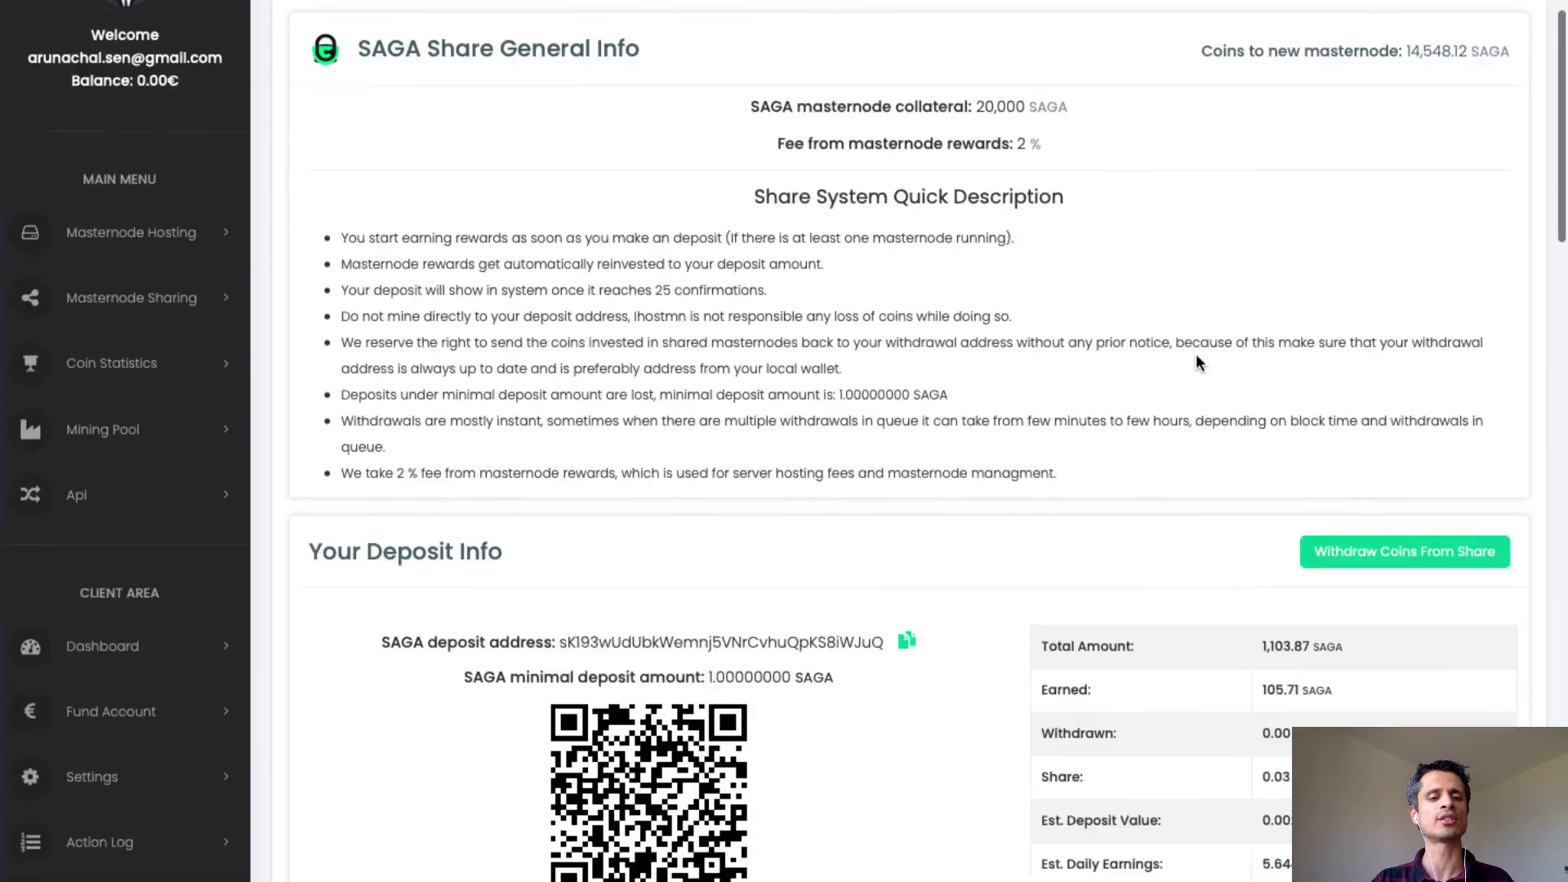
scroll(1197, 360, down, 15)
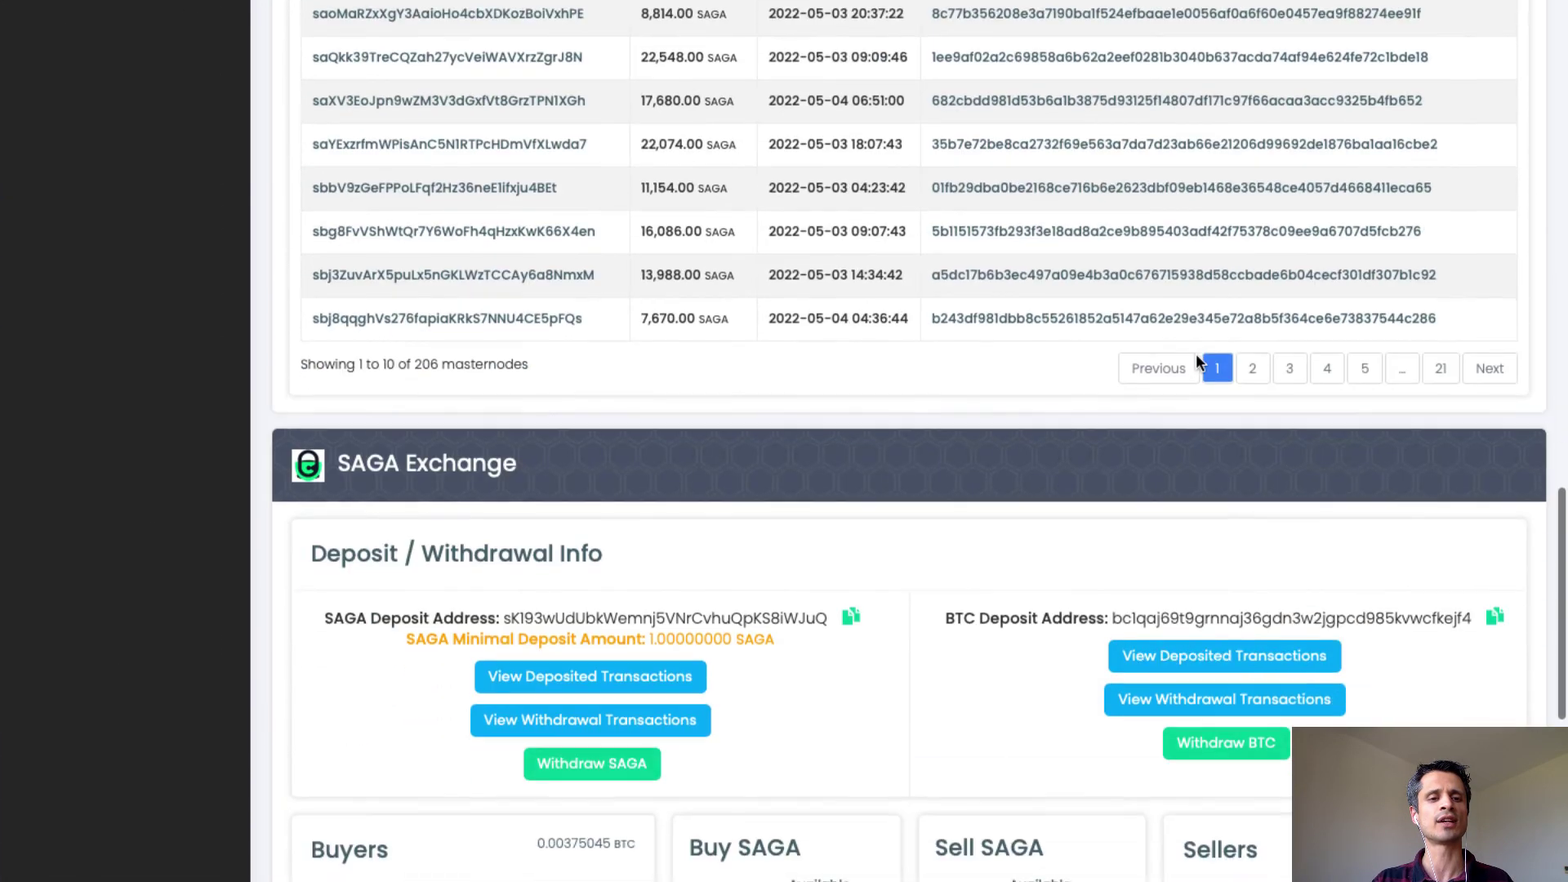
scroll(1196, 356, down, 4)
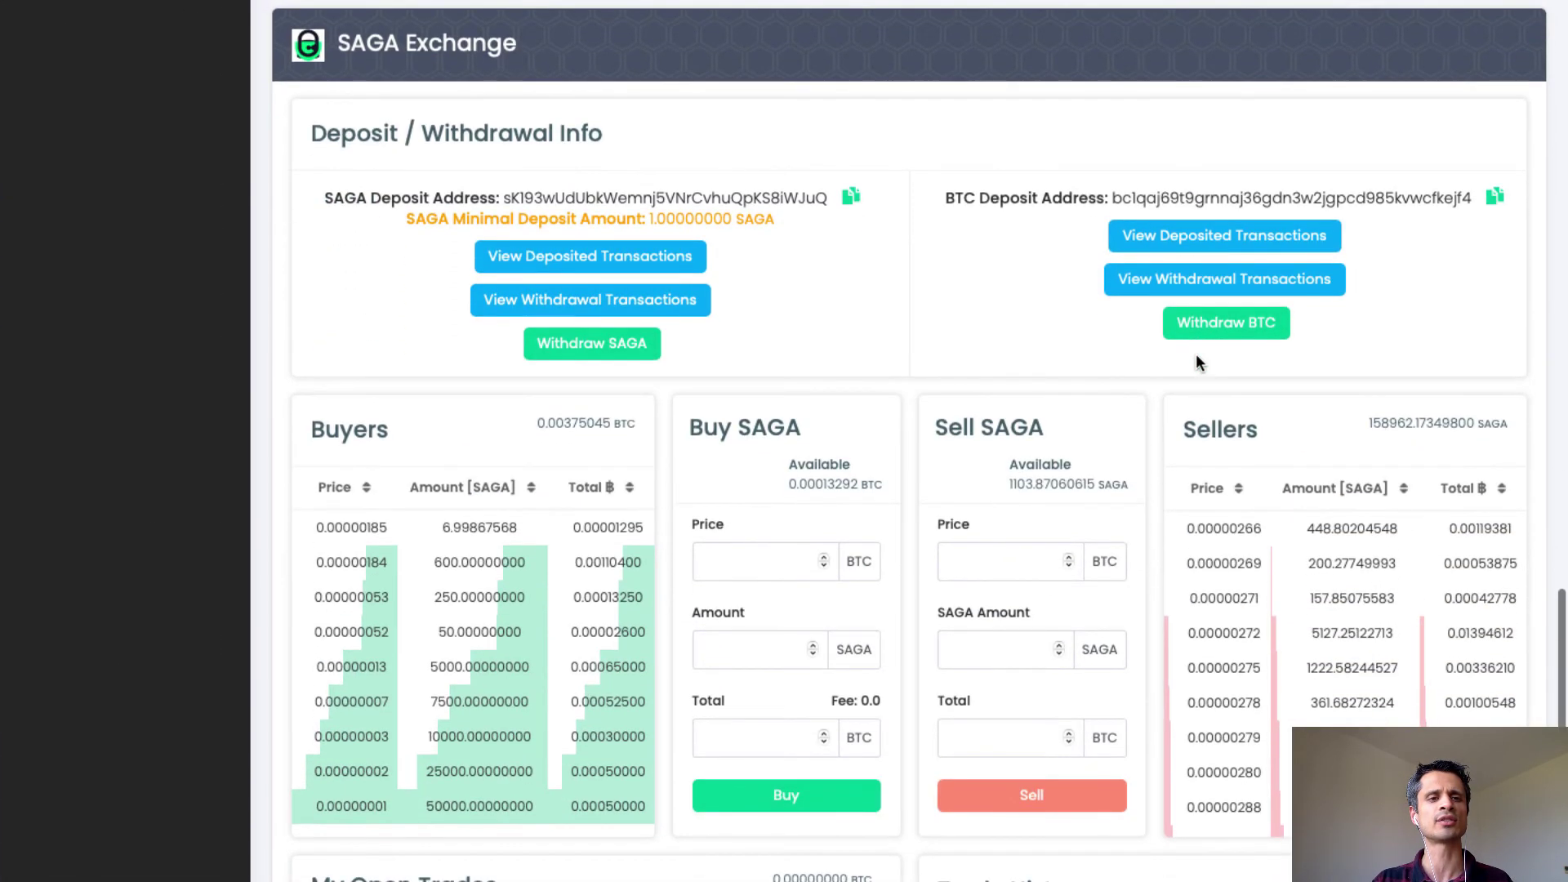
scroll(1196, 354, down, 1)
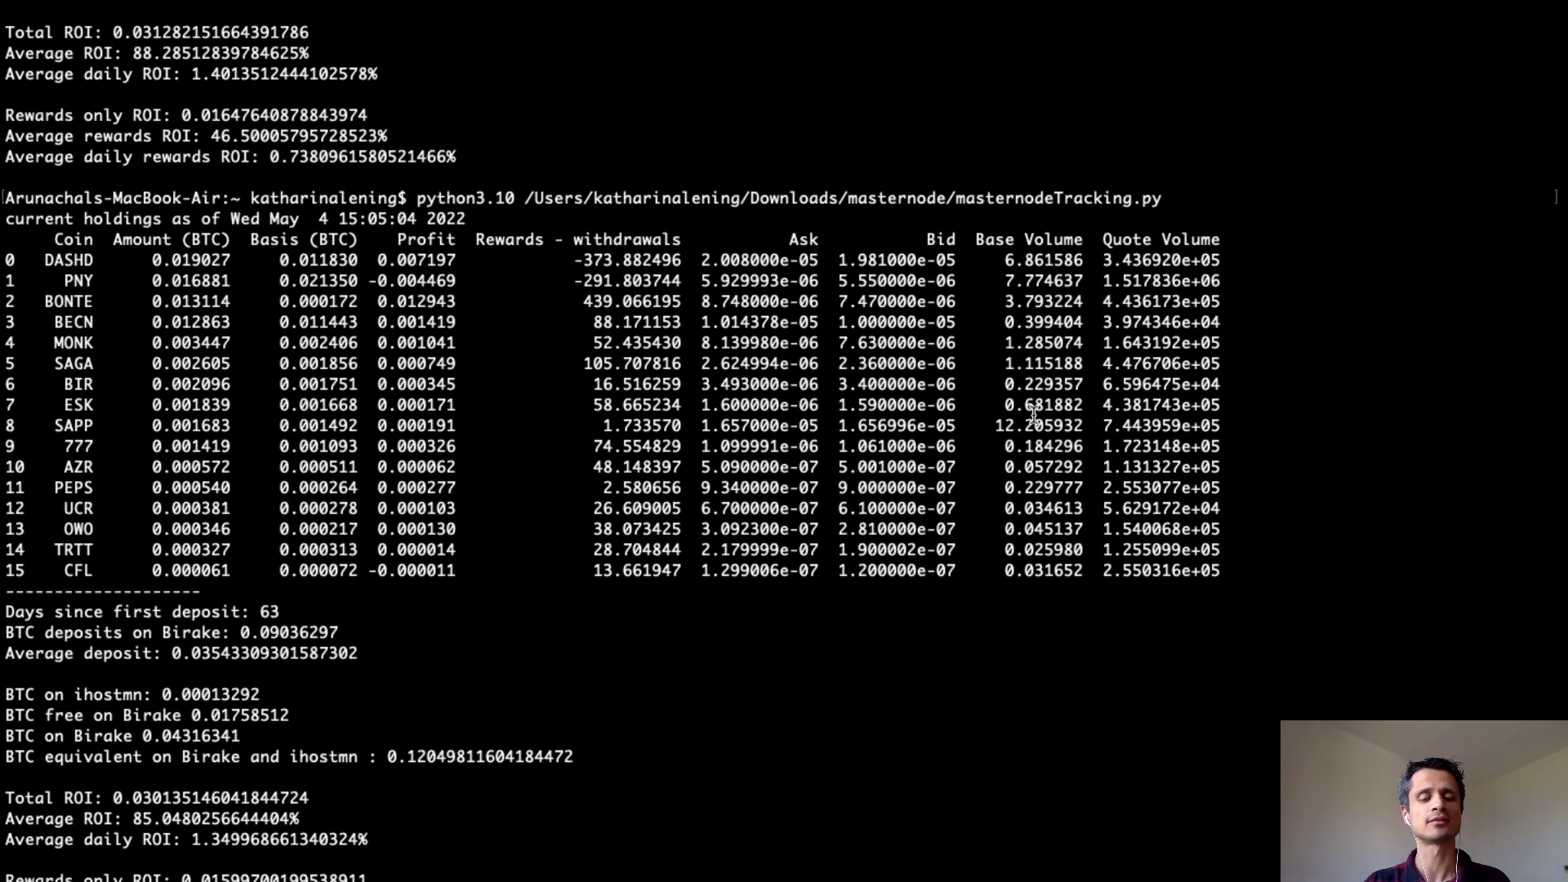
Scroll through the tracker output comparing CFL holdings in the 15:05:04 and 15:12:22 runs.
scroll(1033, 415, down, 6)
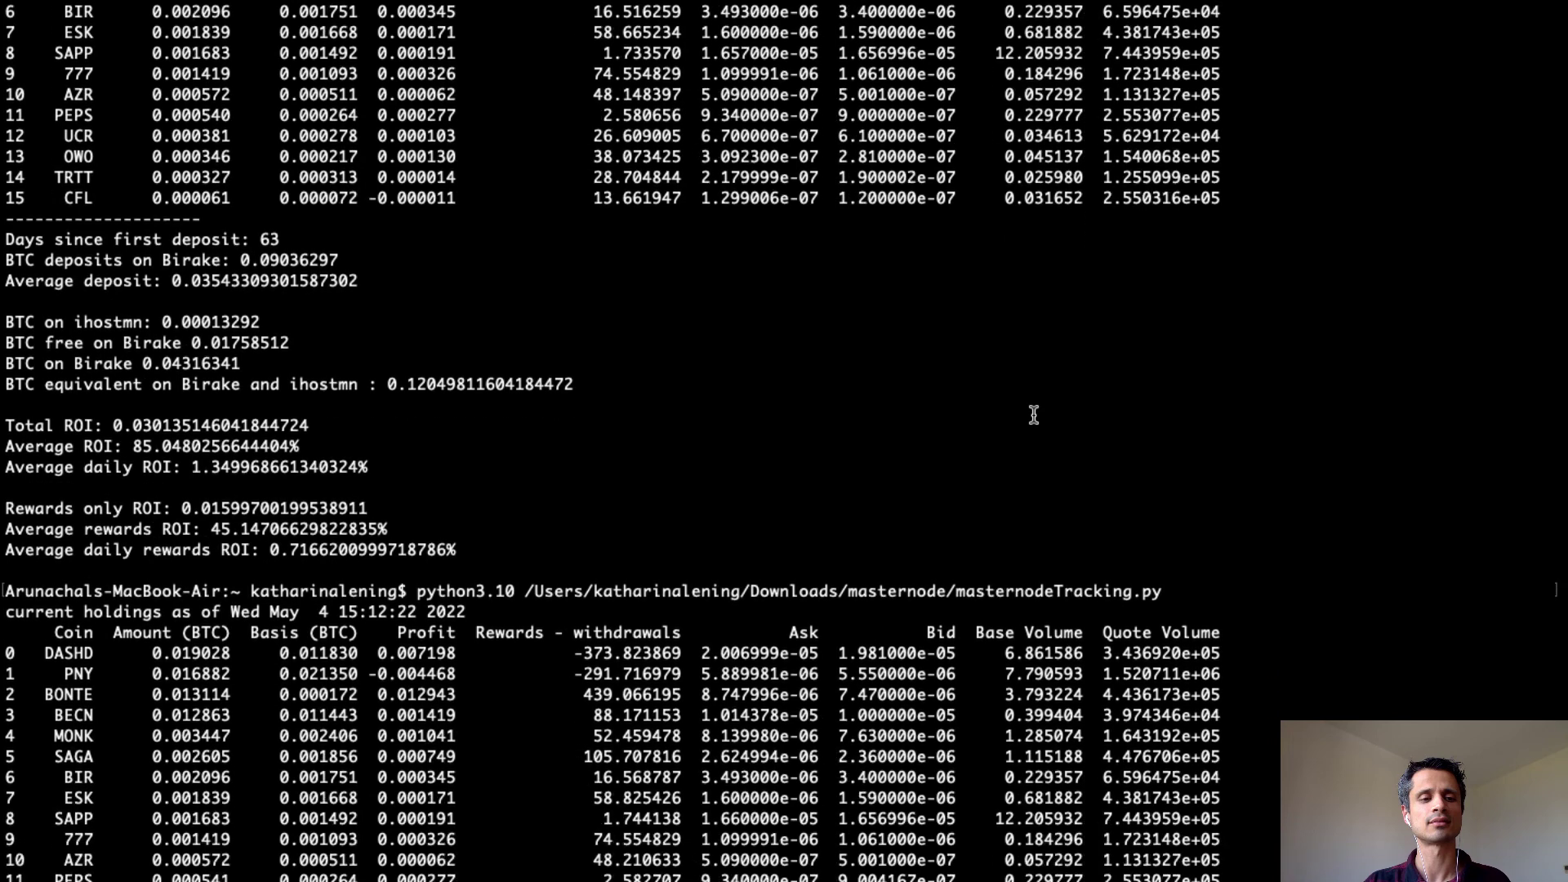
scroll(1033, 415, down, 6)
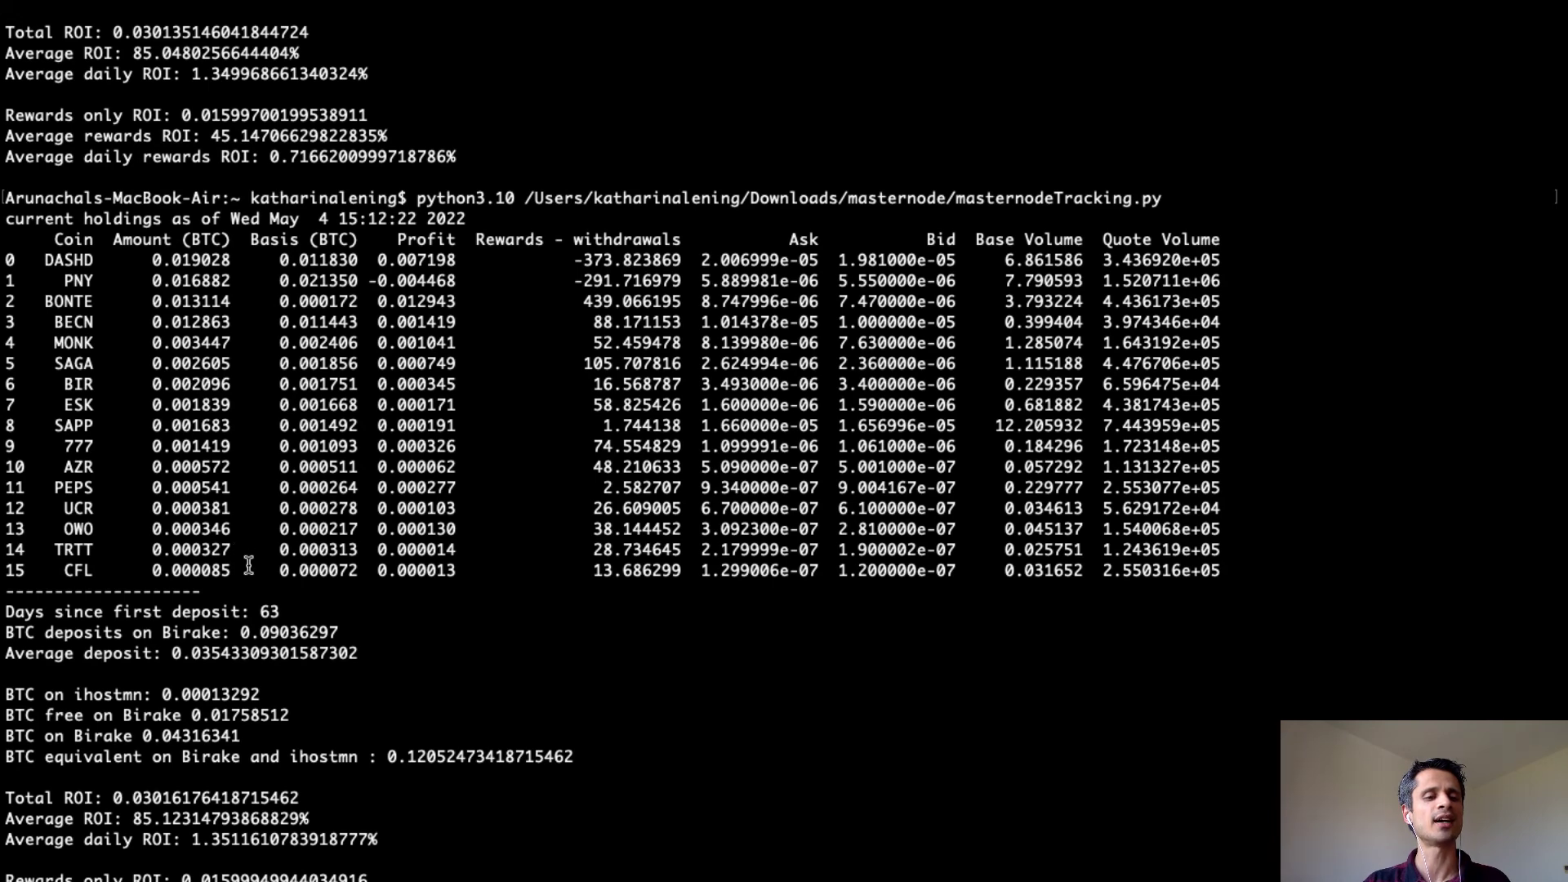
scroll(239, 568, up, 5)
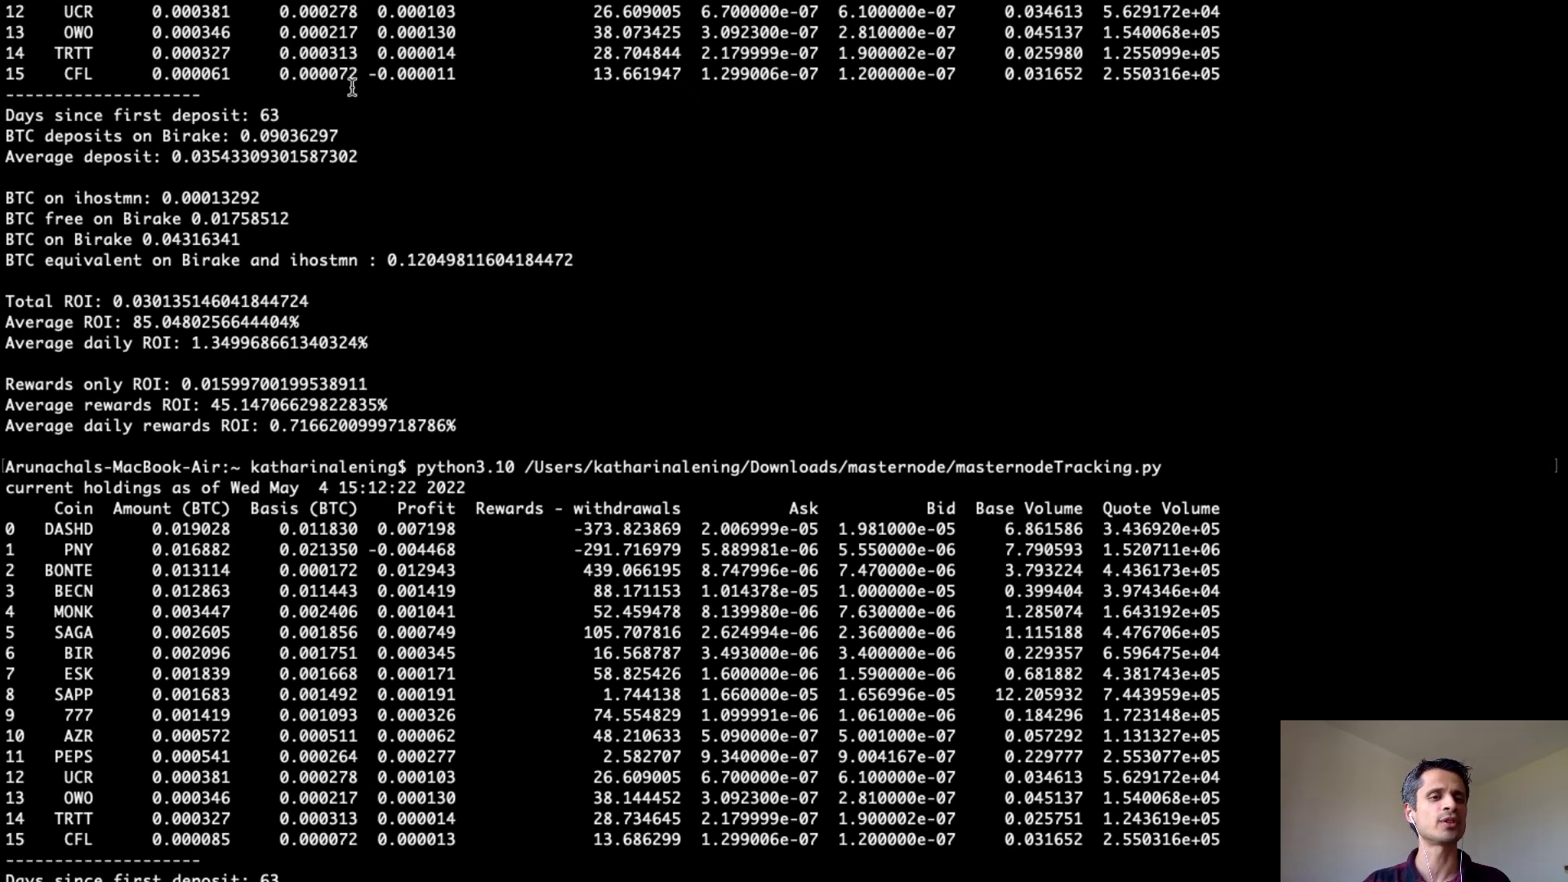
scroll(617, 690, down, 5)
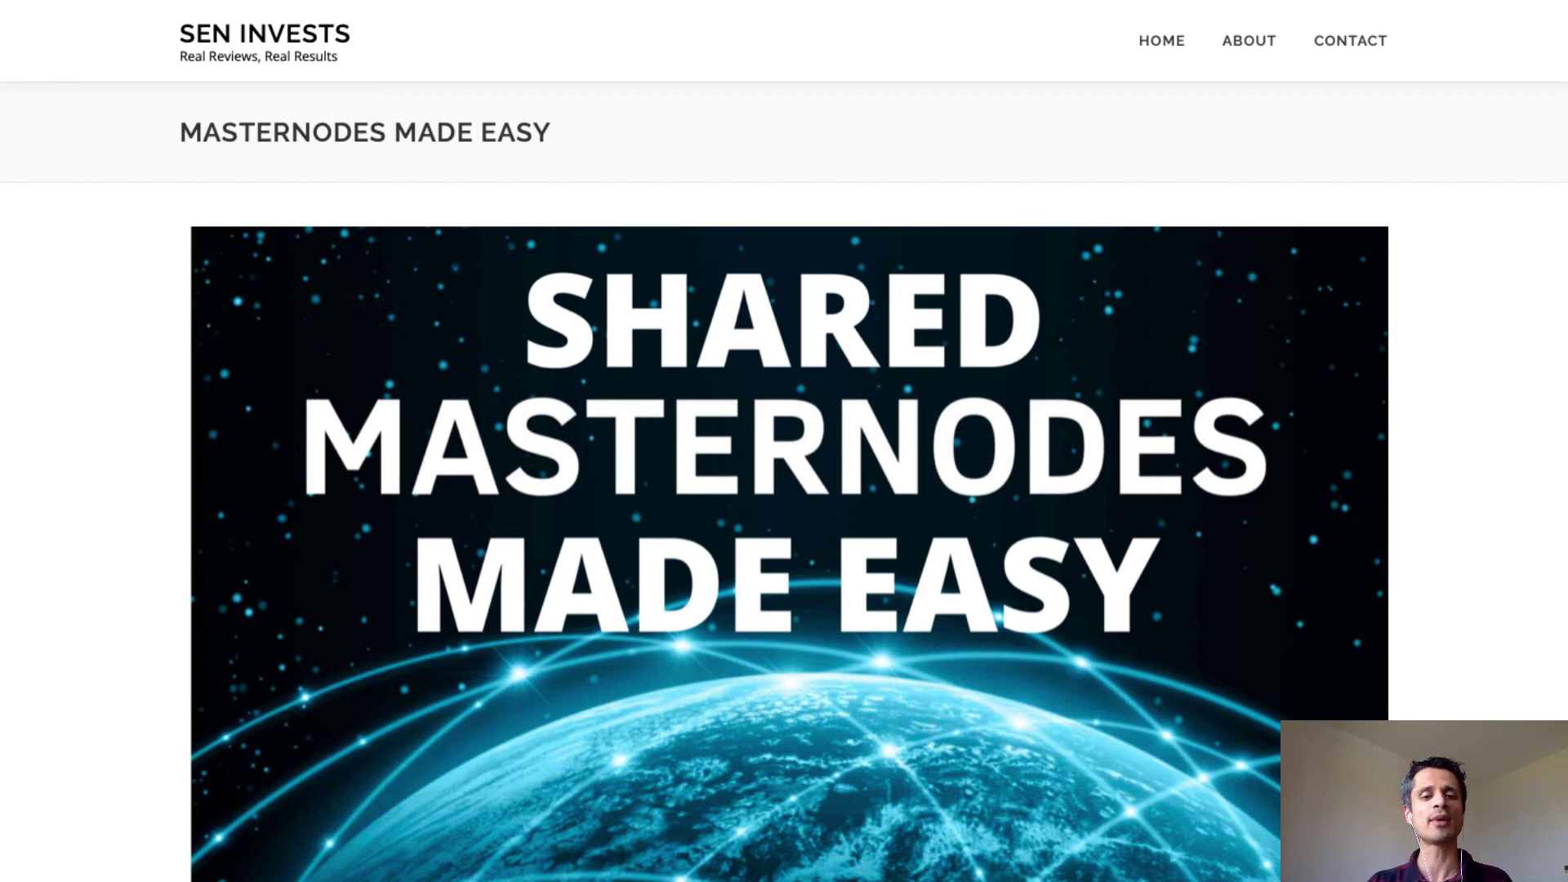
scroll(758, 684, down, 10)
scroll(1111, 742, down, 3)
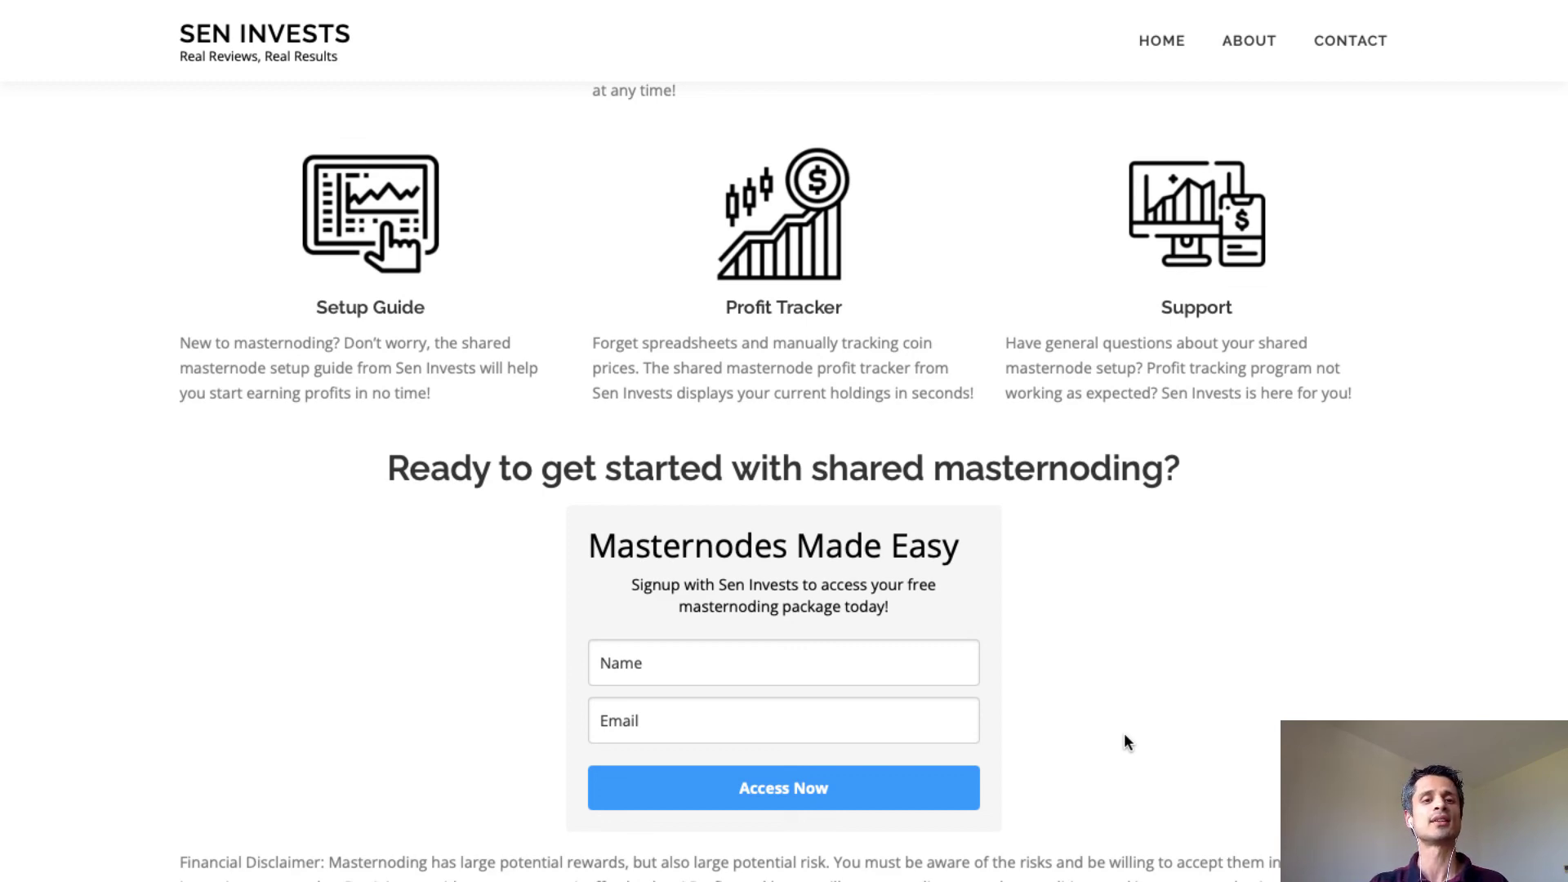
scroll(1124, 733, up, 15)
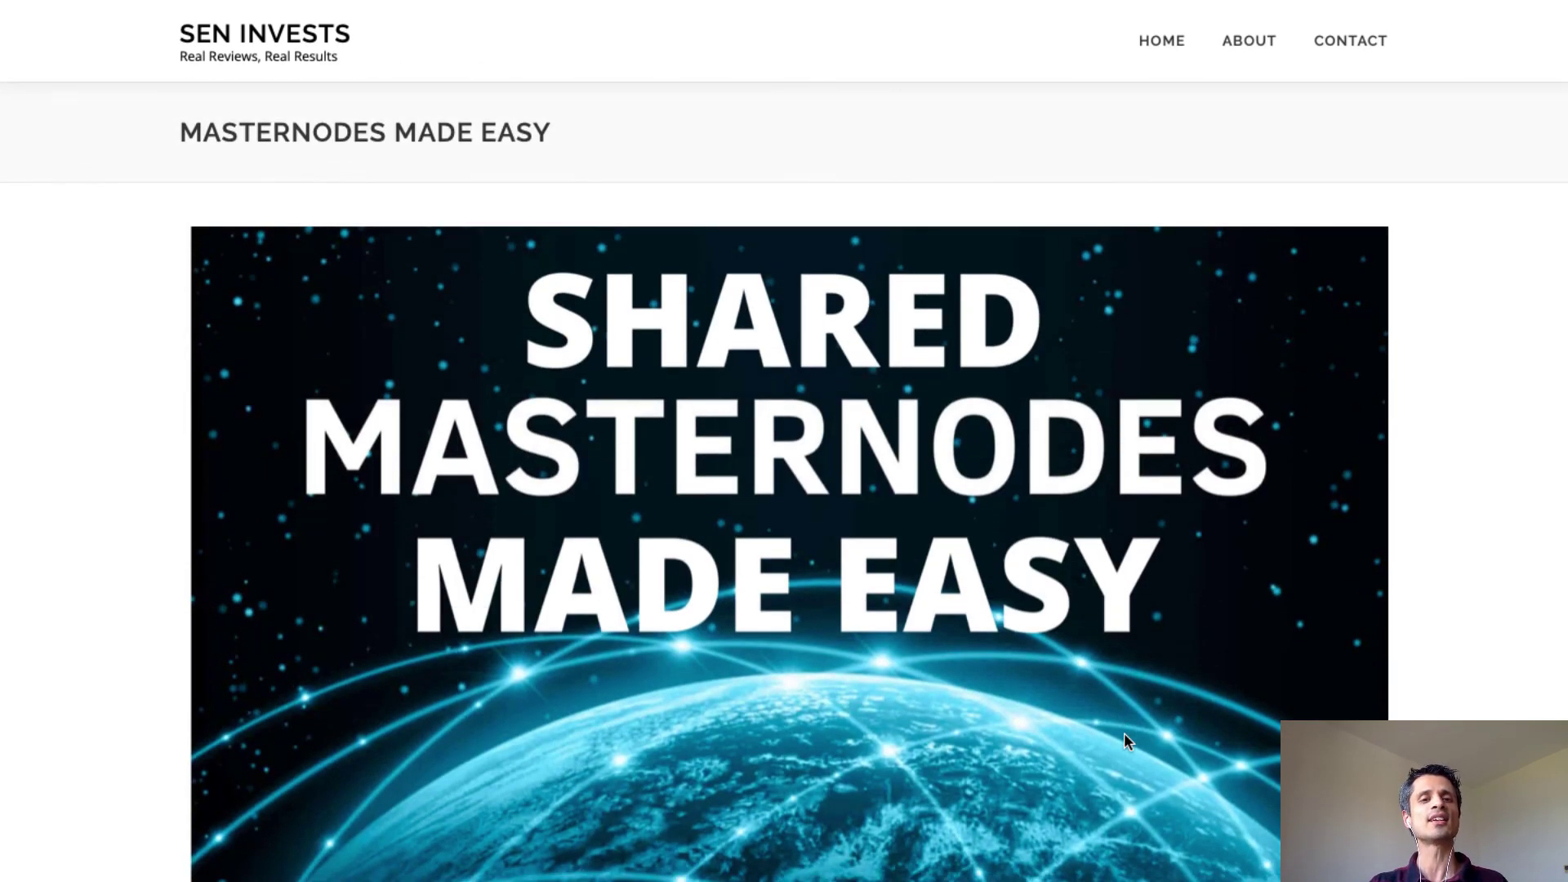